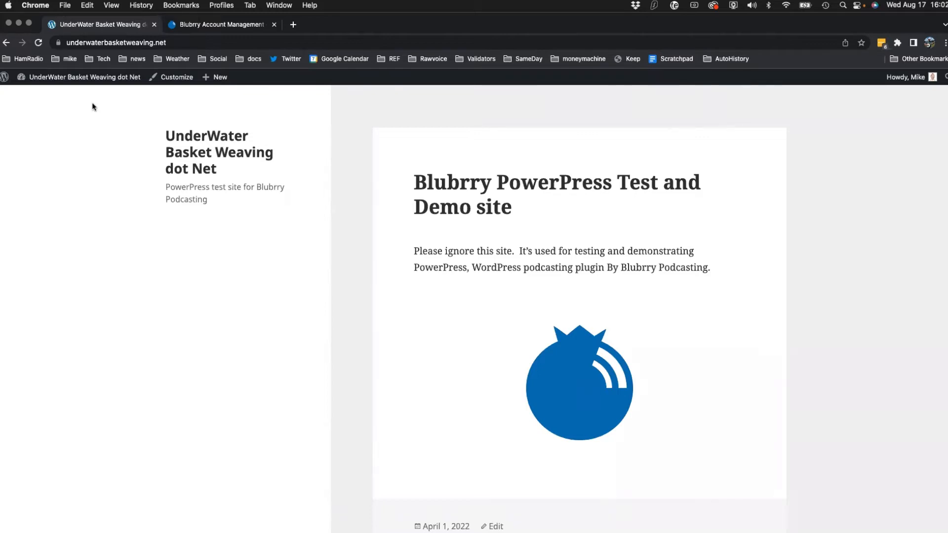
- Find the PowerPress Podcasting plugin by Blubrry in the site's plugin directory, then install and activate it
{"action": "left_click", "coordinate": [84, 78]}
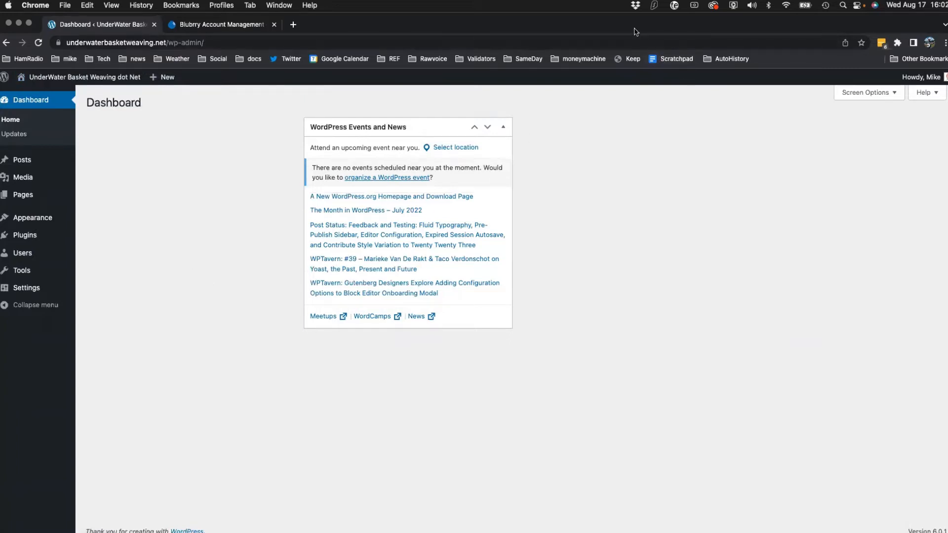
{"action": "left_click_drag", "start_coordinate": [635, 31], "coordinate": [637, 33]}
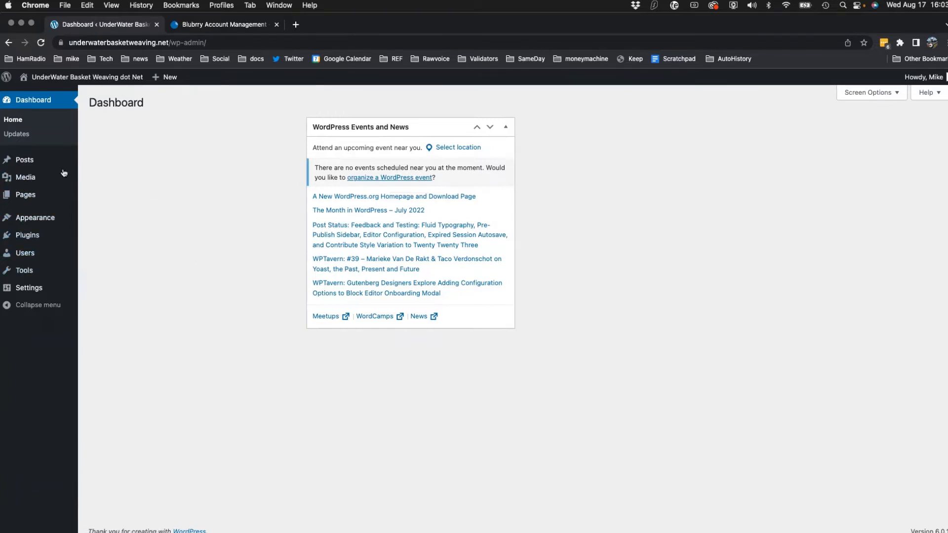
{"action": "left_click", "coordinate": [25, 237]}
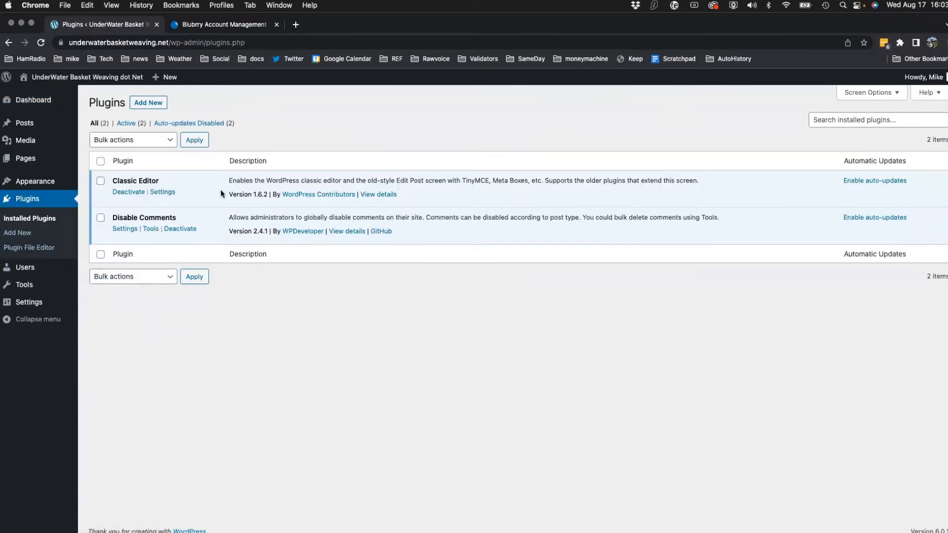
{"action": "left_click", "coordinate": [148, 102]}
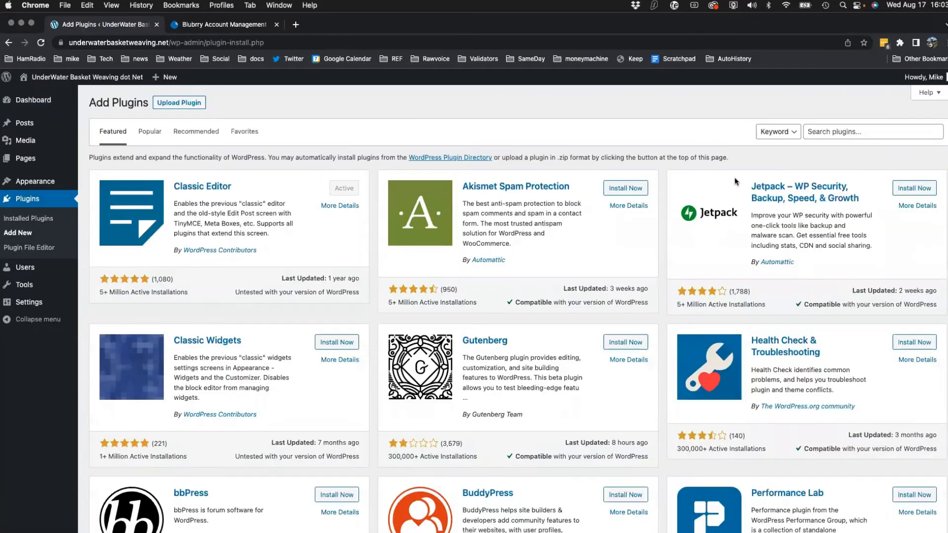
{"action": "left_click", "coordinate": [825, 132]}
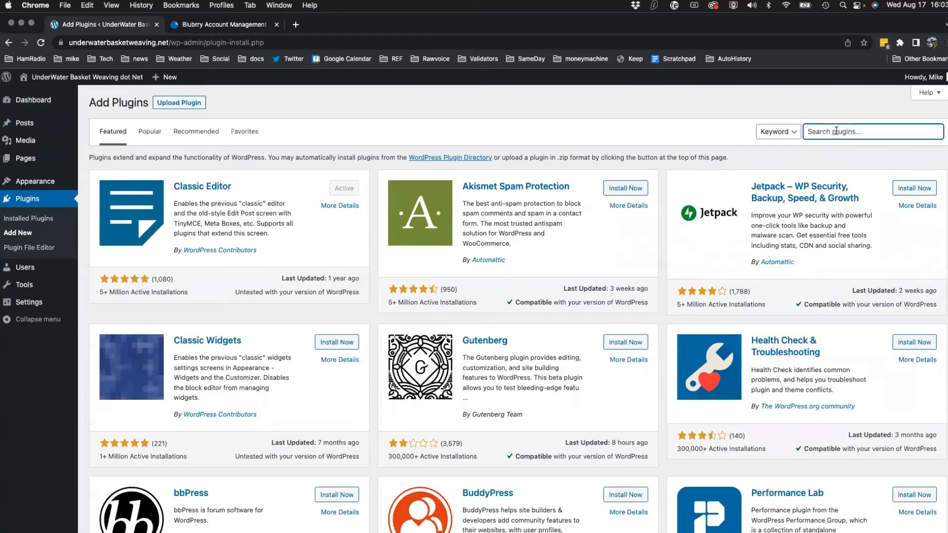
{"action": "type", "text": "PowerPress"}
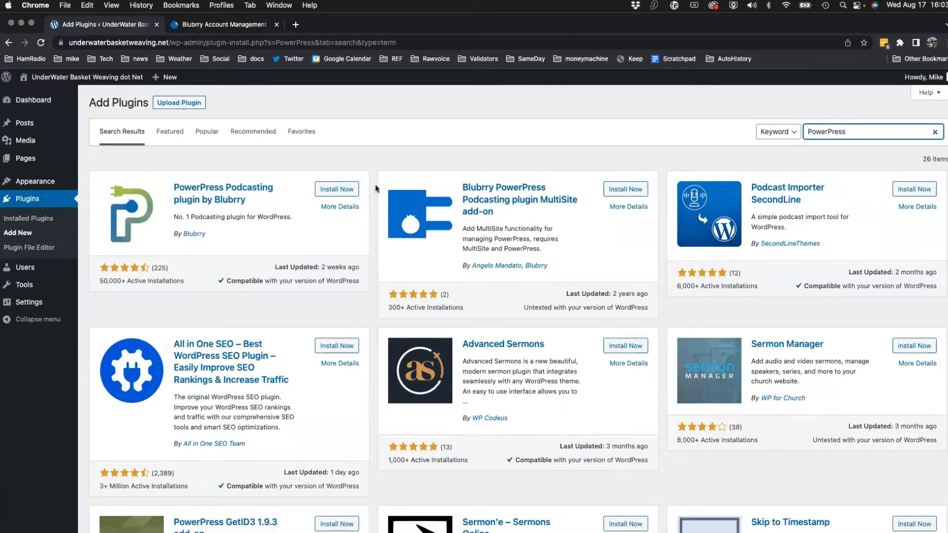
{"action": "left_click", "coordinate": [336, 189]}
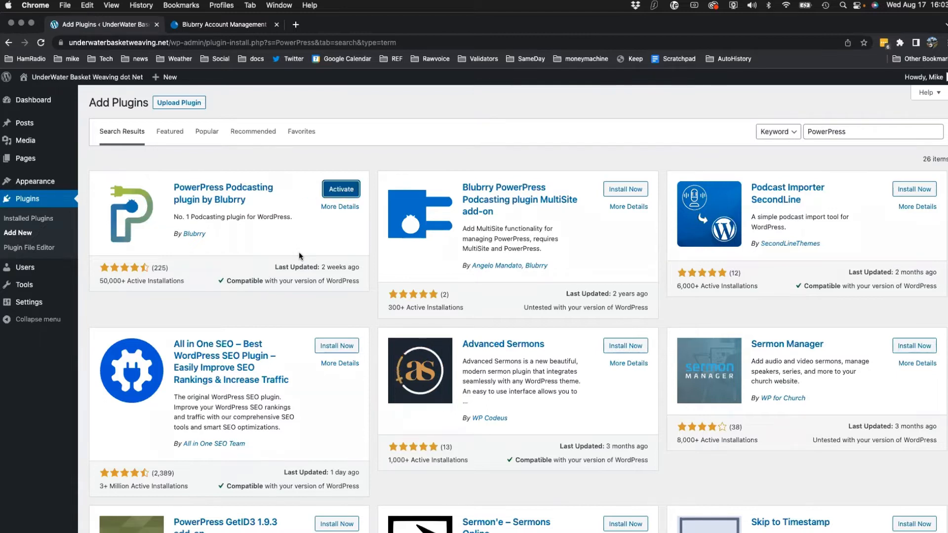
{"action": "left_click", "coordinate": [340, 191]}
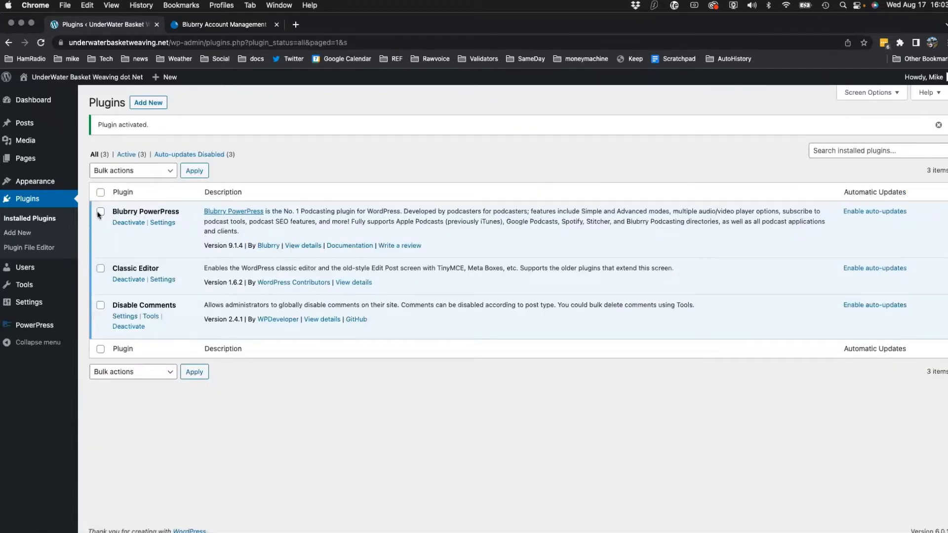
- Start the PowerPress Get Started setup and answer No to already having a podcast RSS feed
{"action": "mouse_move", "coordinate": [29, 329]}
{"action": "left_click", "coordinate": [110, 328]}
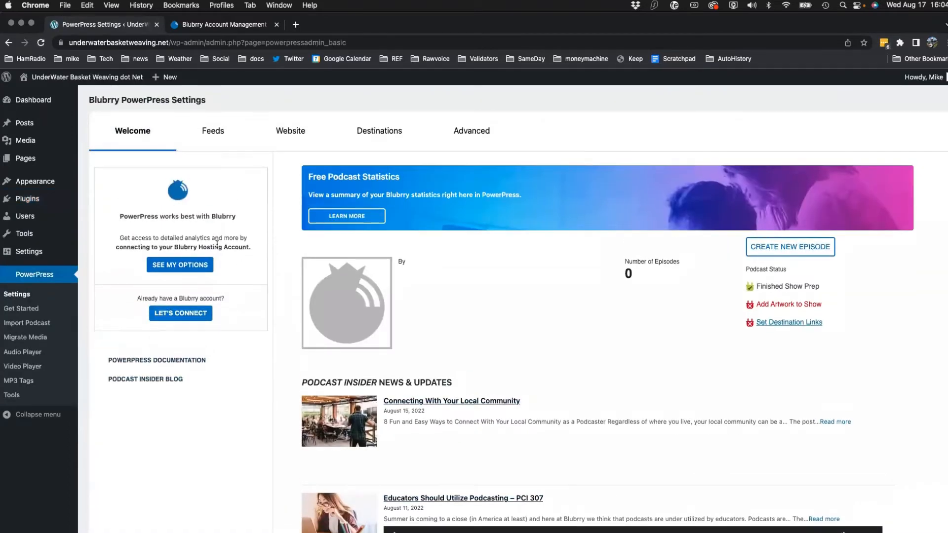
{"action": "left_click", "coordinate": [21, 308]}
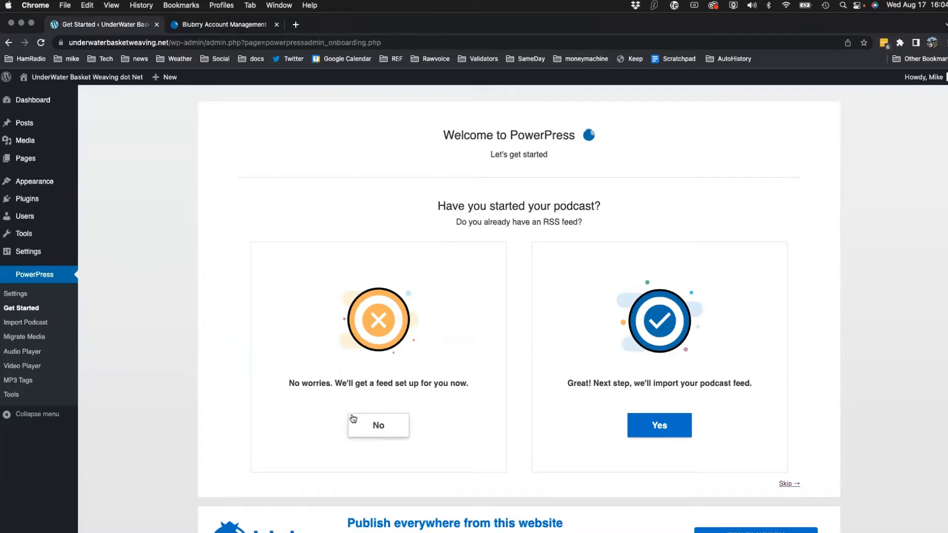
{"action": "left_click", "coordinate": [387, 426]}
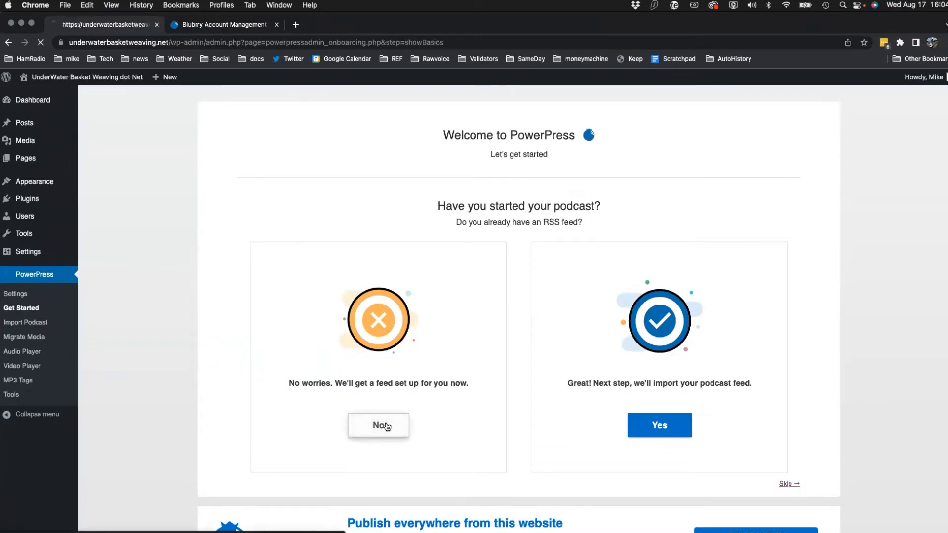
- Change the podcast title to "UnderWater Basket Weaving Podcast"
{"action": "left_click", "coordinate": [401, 234]}
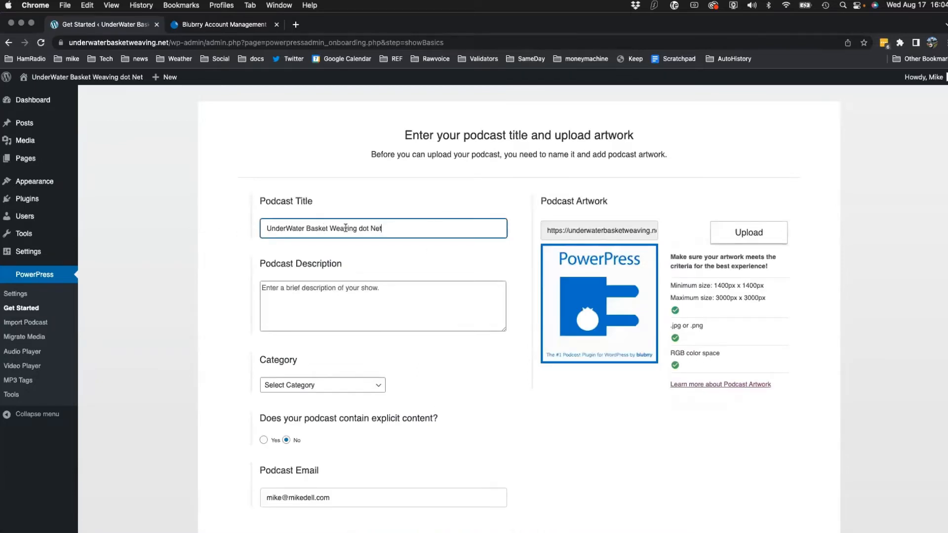
{"action": "left_click_drag", "start_coordinate": [382, 229], "coordinate": [363, 233]}
{"action": "key", "text": "BackSpace"}
{"action": "type", "text": "Podcast"}
{"action": "key", "text": "Tab"}
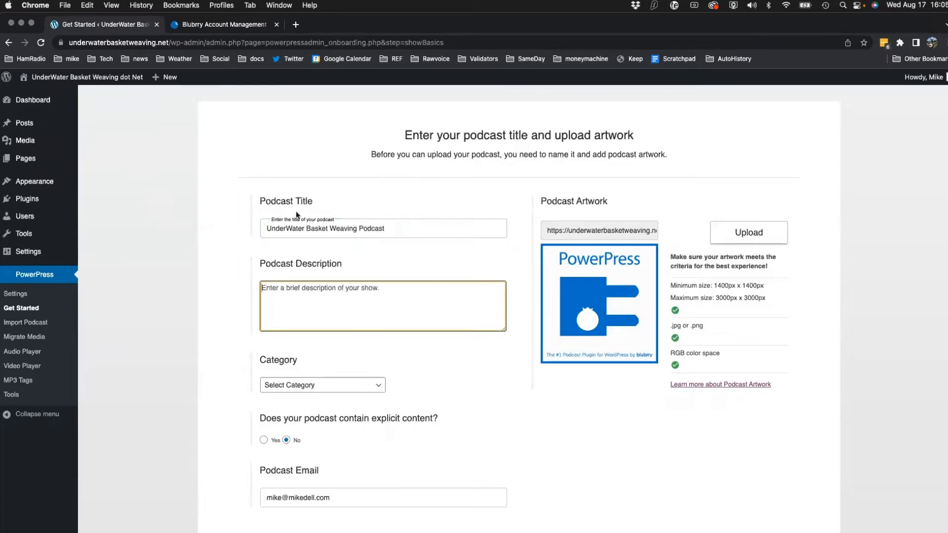
- Set the podcast description to "The best in underwater basket weaving news, technology and practices from experts in the field."
{"action": "key", "text": "super+Tab"}
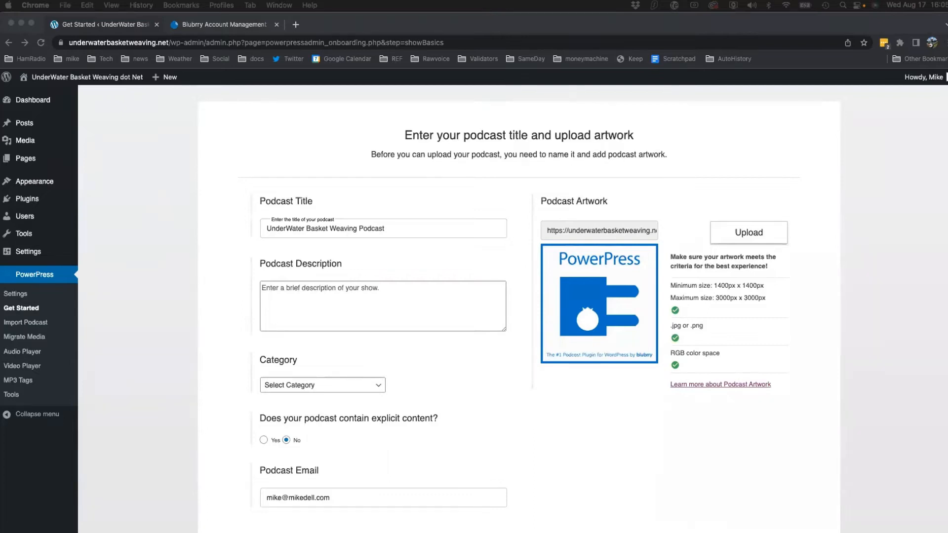
{"action": "left_click", "coordinate": [342, 295]}
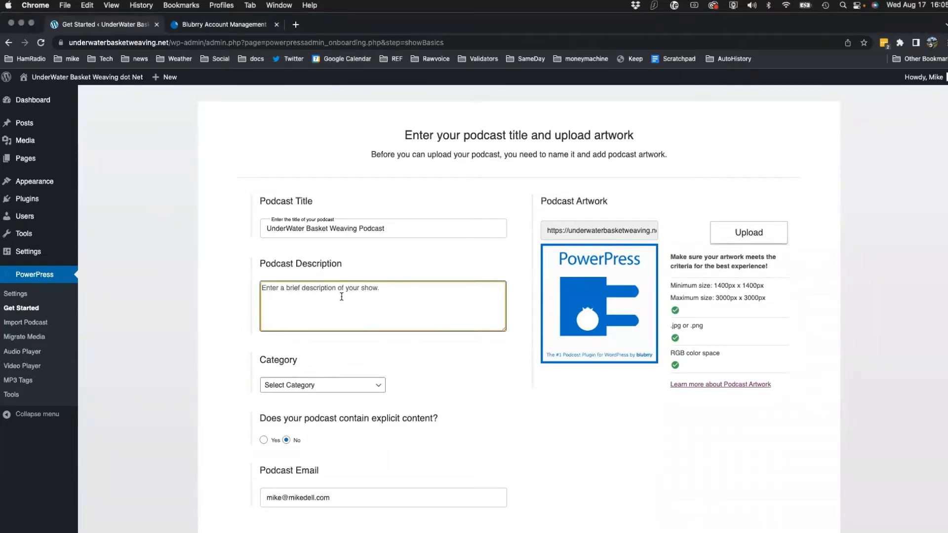
{"action": "type", "text": "The best in underwater basket weaving news, technology and practices from experts in the field"}
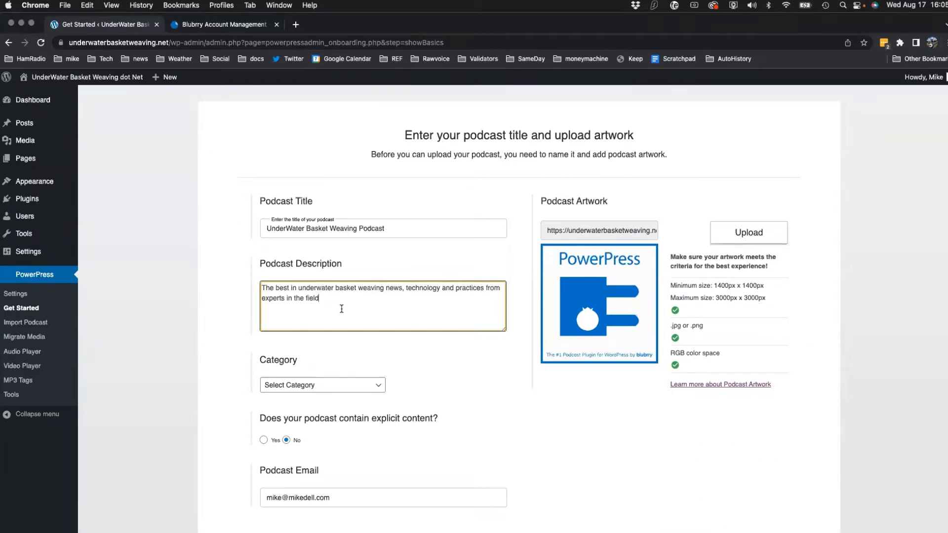
{"action": "type", "text": "."}
- Set the podcast category to Education > How To
{"action": "left_click", "coordinate": [338, 390]}
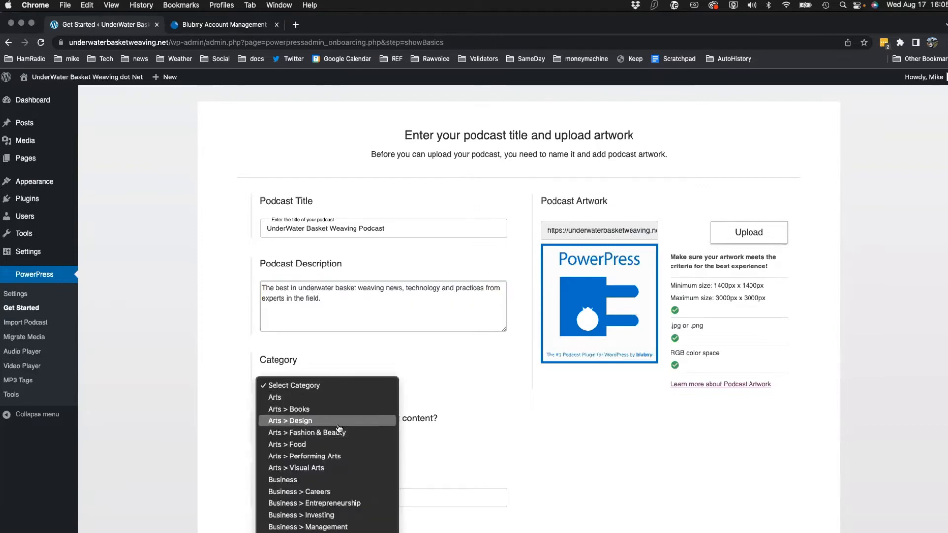
{"action": "scroll", "coordinate": [343, 421], "scroll_direction": "down", "scroll_amount": 5}
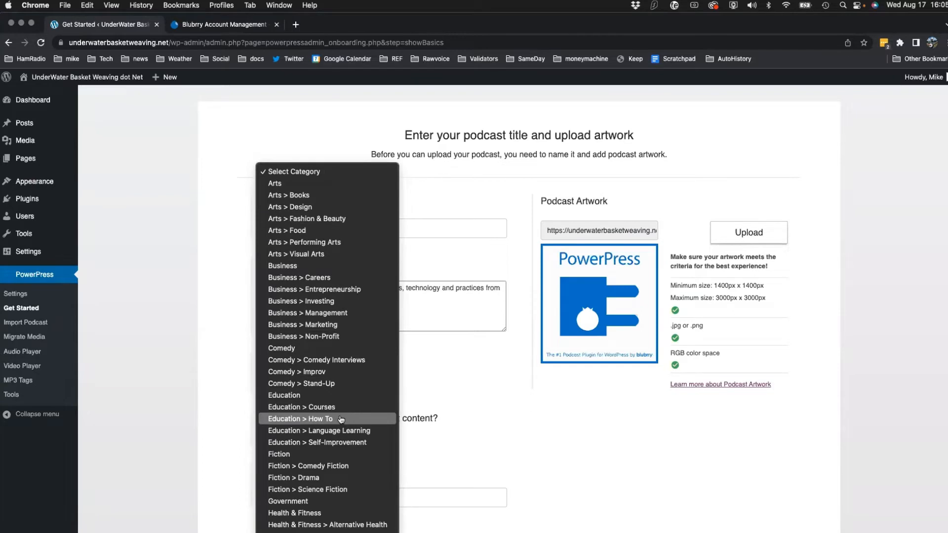
{"action": "scroll", "coordinate": [325, 391], "scroll_direction": "down", "scroll_amount": 2}
{"action": "scroll", "coordinate": [325, 393], "scroll_direction": "down", "scroll_amount": 5}
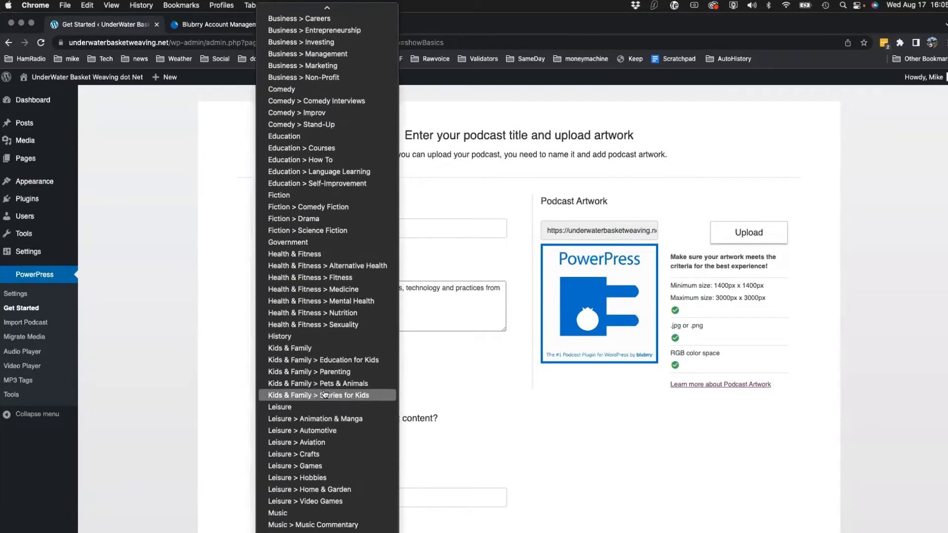
{"action": "scroll", "coordinate": [325, 380], "scroll_direction": "up", "scroll_amount": 3}
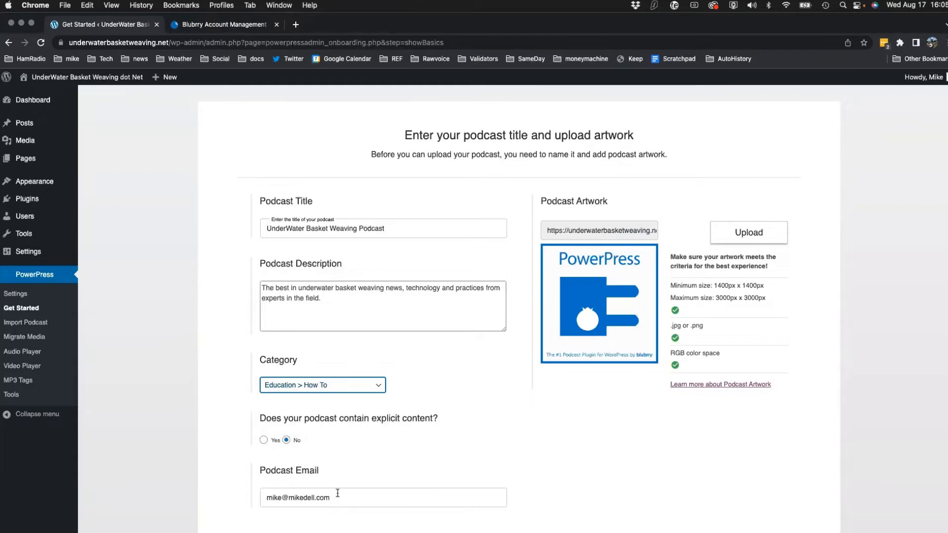
- Change the podcast email to the host's Blubrry address
{"action": "left_click_drag", "start_coordinate": [338, 498], "coordinate": [289, 498]}
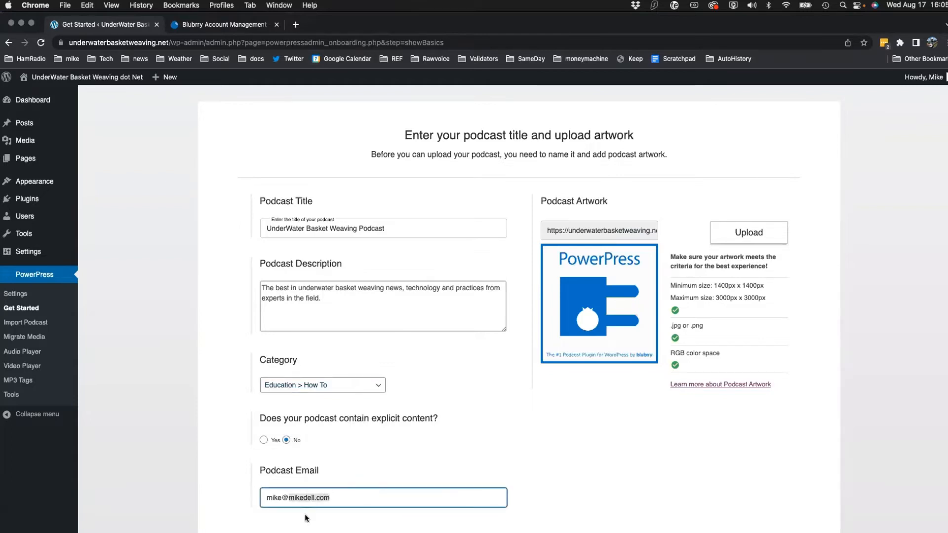
{"action": "type", "text": "blubrry"}
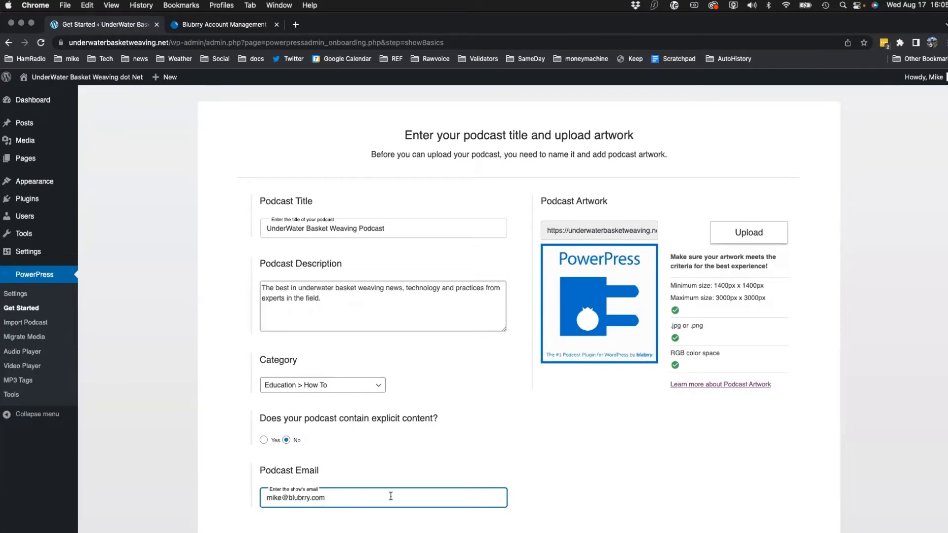
{"action": "left_click", "coordinate": [529, 441]}
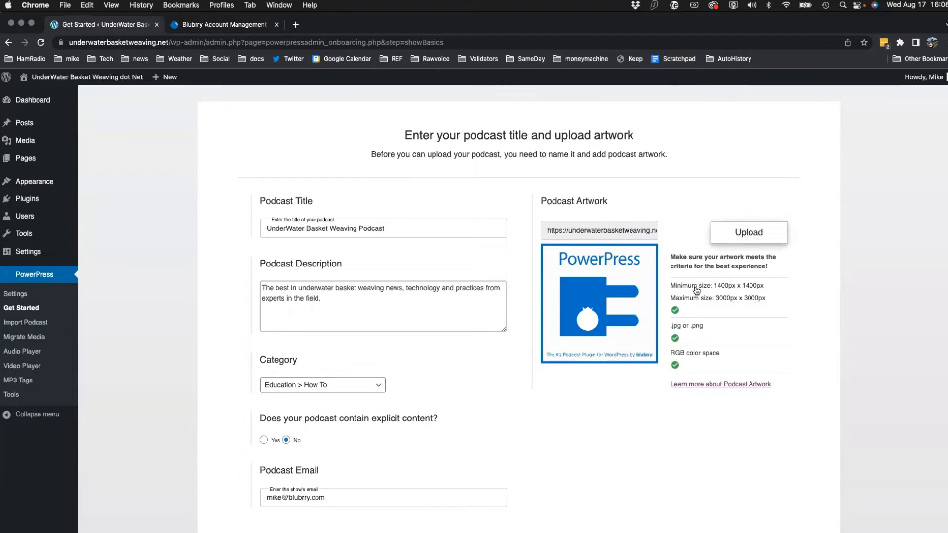
- Upload ubw1400x1400.jpg from the webinar folder on the Desktop as the podcast artwork
{"action": "left_click", "coordinate": [734, 237]}
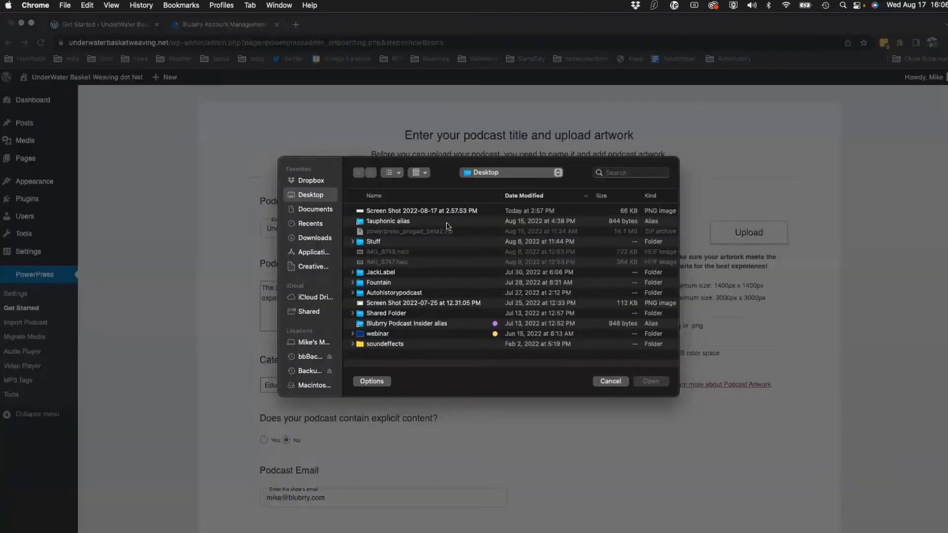
{"action": "double_click", "coordinate": [386, 335]}
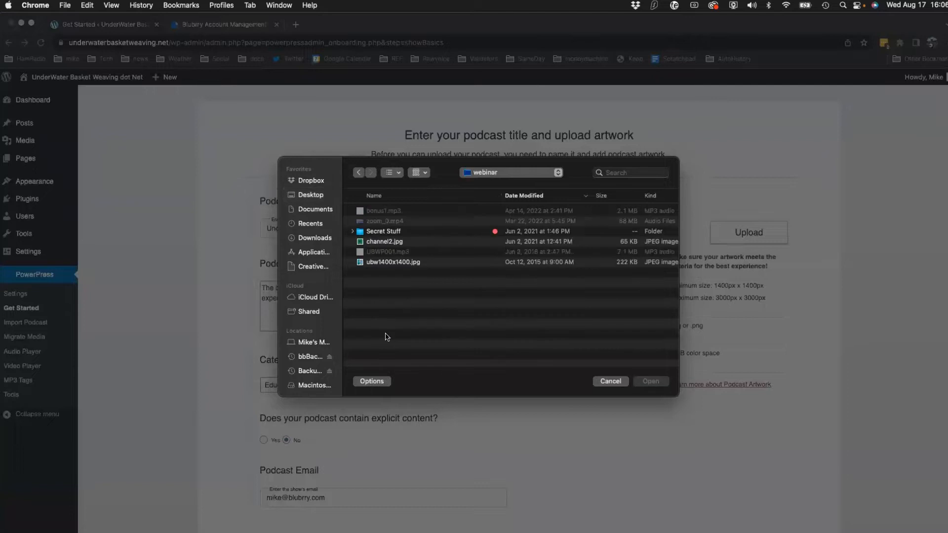
{"action": "left_click", "coordinate": [388, 263]}
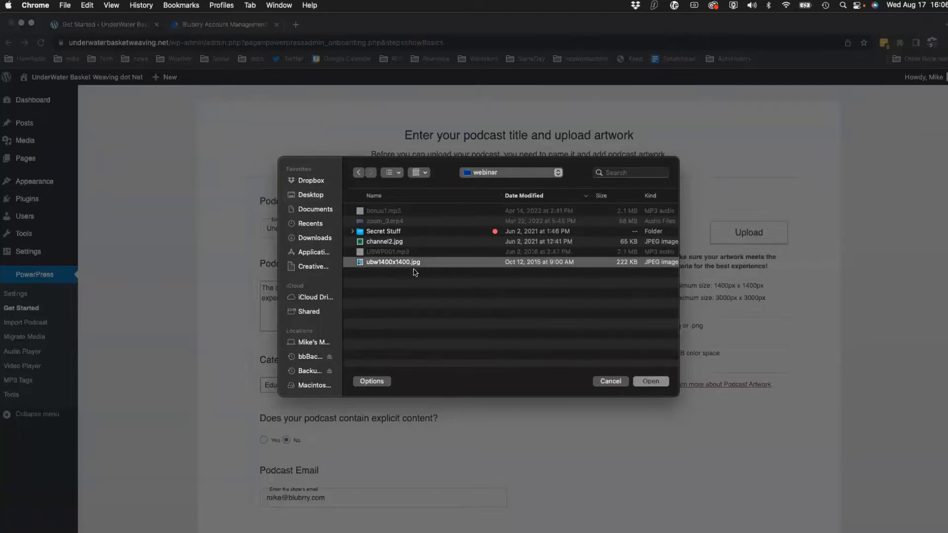
{"action": "left_click", "coordinate": [650, 382]}
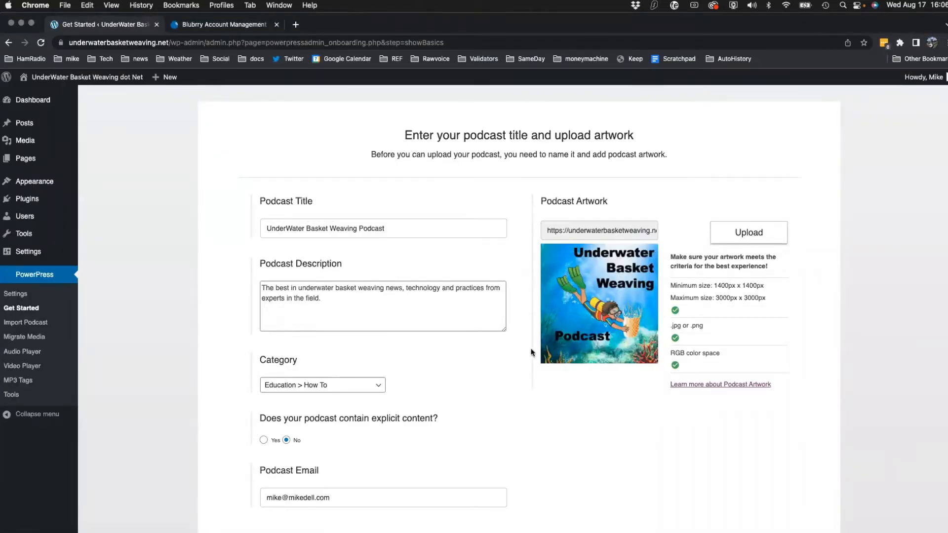
- Submit the podcast details and finish the setup by skipping Blubrry hosting, free statistics and episode creation, ending at the PowerPress settings
{"action": "scroll", "coordinate": [533, 352], "scroll_direction": "down", "scroll_amount": 5}
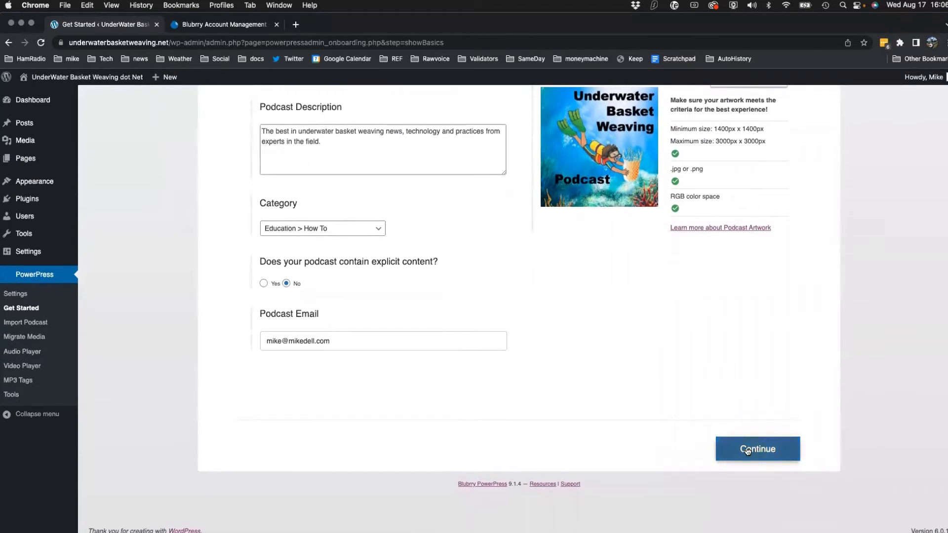
{"action": "left_click", "coordinate": [748, 451]}
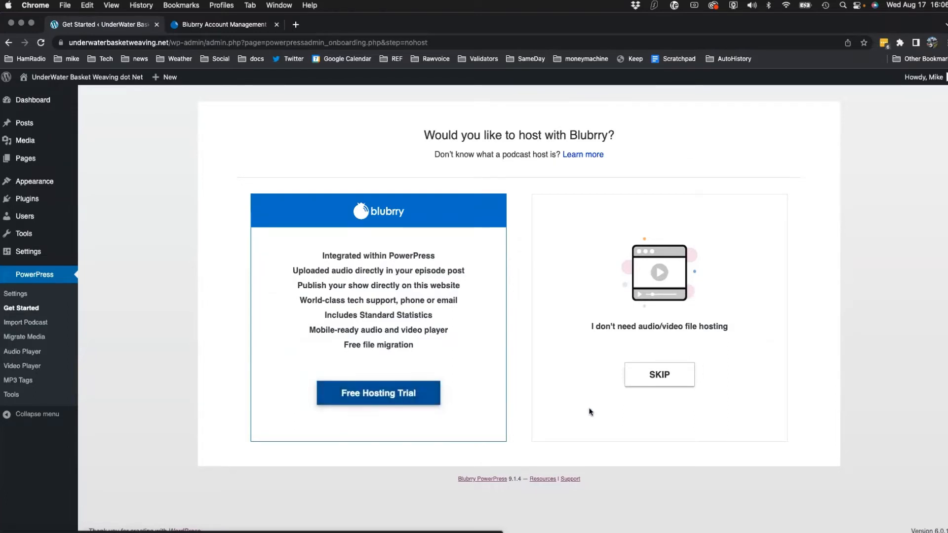
{"action": "left_click", "coordinate": [663, 382]}
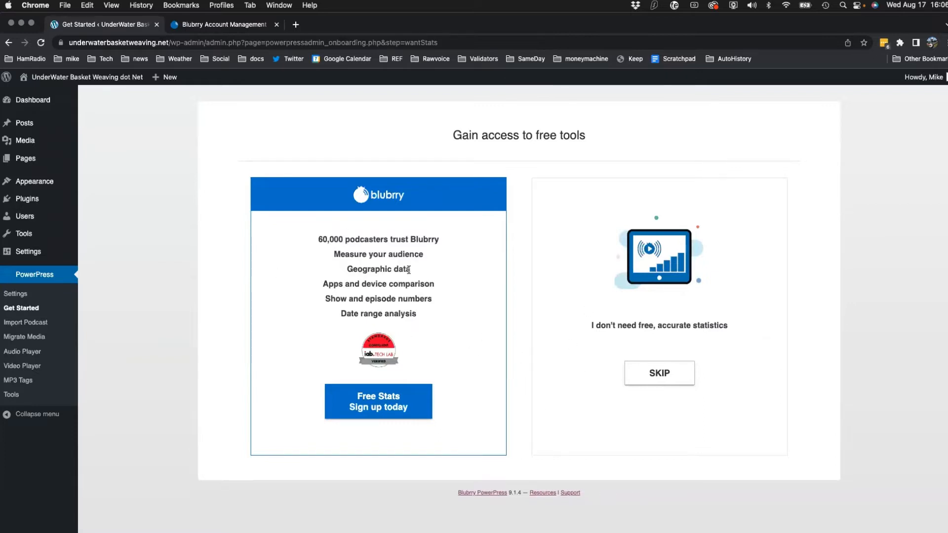
{"action": "left_click", "coordinate": [659, 383]}
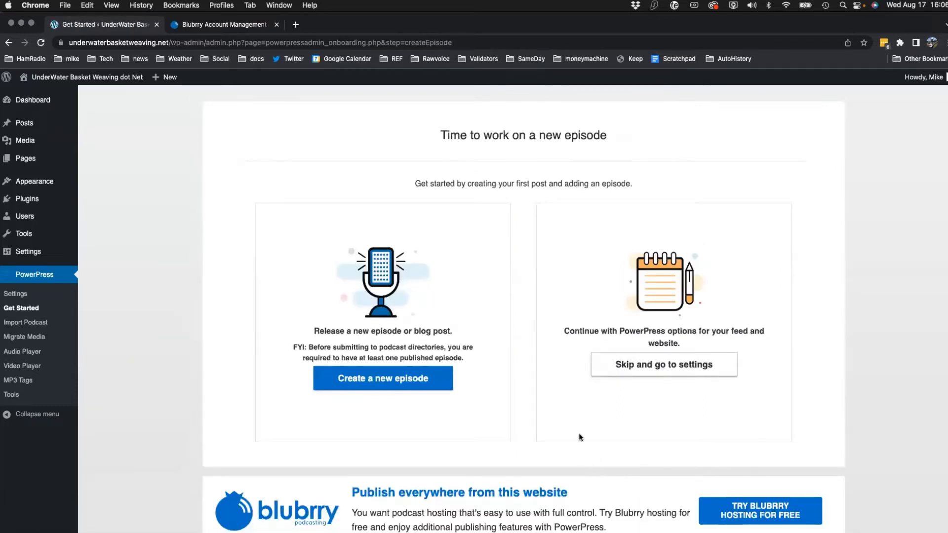
{"action": "left_click", "coordinate": [651, 376]}
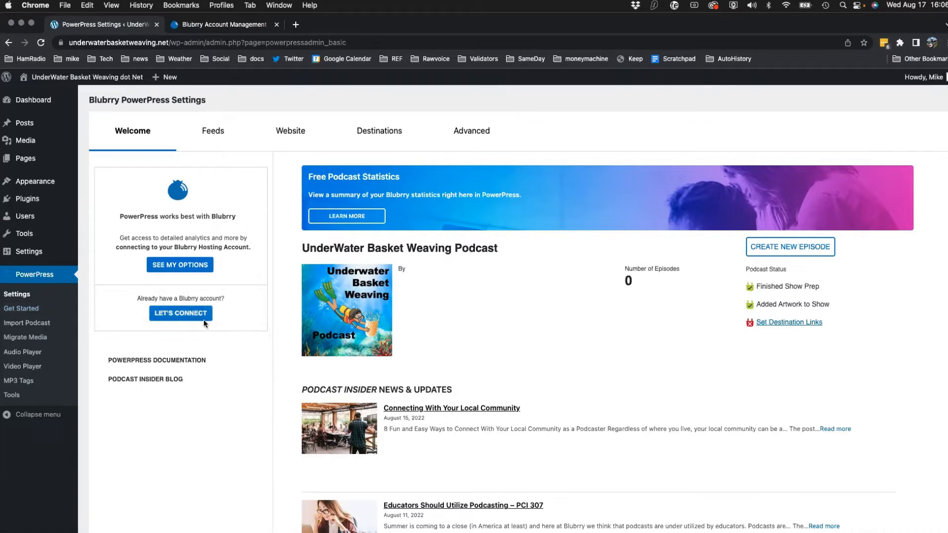
- Review the show's dashboard in the Blubrry account, then return to the PowerPress settings
{"action": "left_click", "coordinate": [224, 24]}
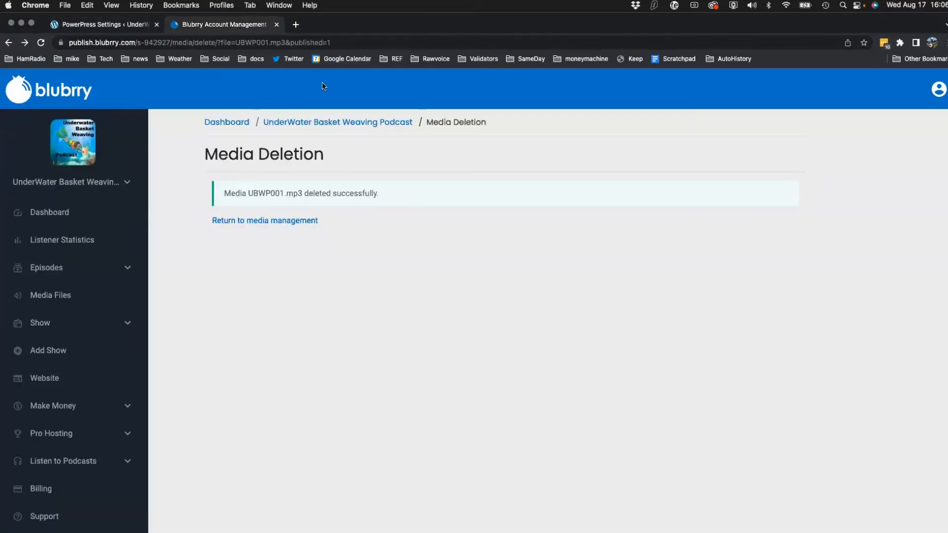
{"action": "left_click", "coordinate": [50, 212]}
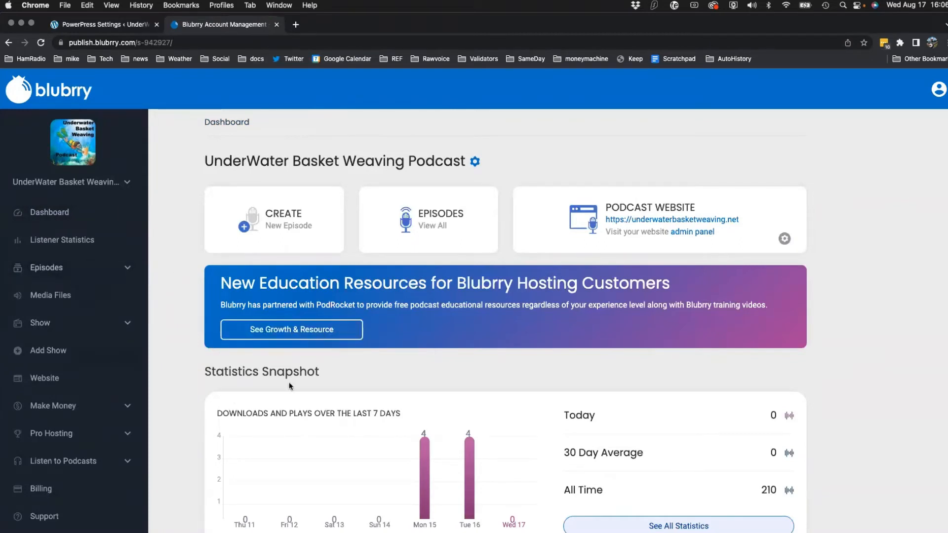
{"action": "scroll", "coordinate": [242, 371], "scroll_direction": "down", "scroll_amount": 1}
{"action": "scroll", "coordinate": [242, 371], "scroll_direction": "down", "scroll_amount": 1}
{"action": "scroll", "coordinate": [242, 372], "scroll_direction": "up", "scroll_amount": 2}
{"action": "left_click", "coordinate": [97, 26]}
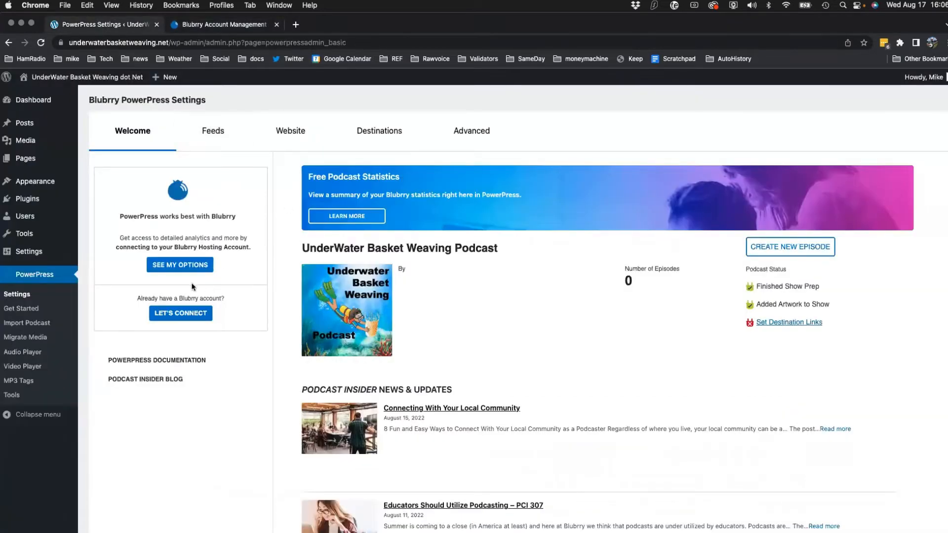
- Connect PowerPress to the Blubrry account, authorize access, and choose UnderWater Basket Weaving Podcast as the default show
{"action": "left_click", "coordinate": [183, 318]}
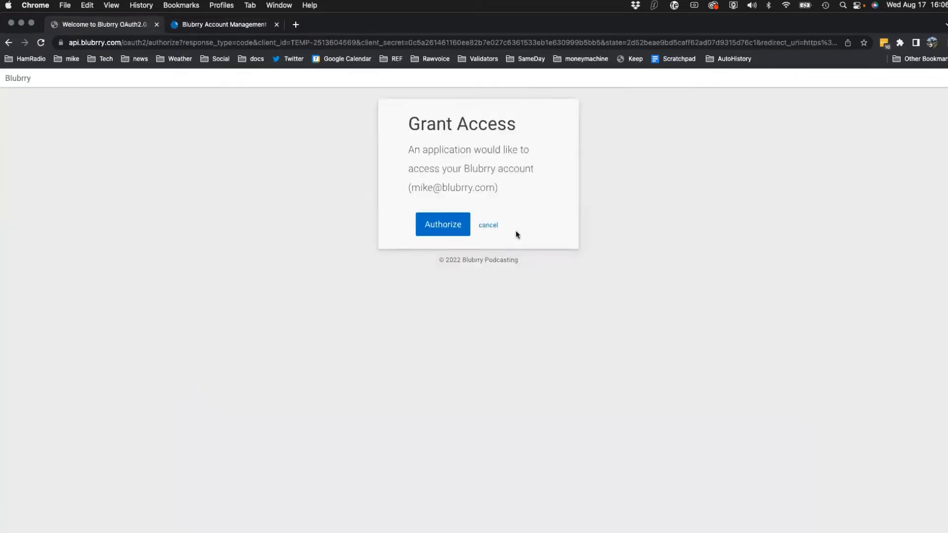
{"action": "left_click", "coordinate": [446, 227]}
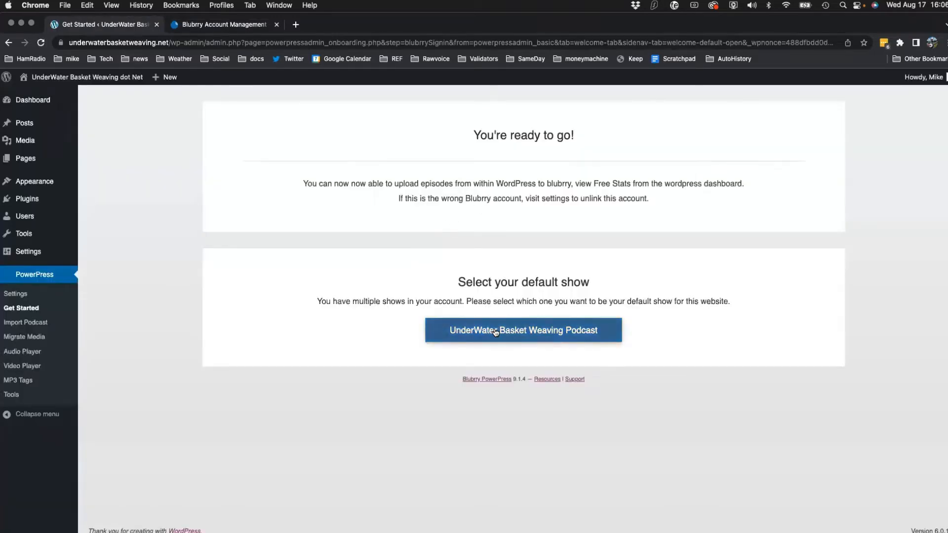
{"action": "left_click", "coordinate": [495, 331]}
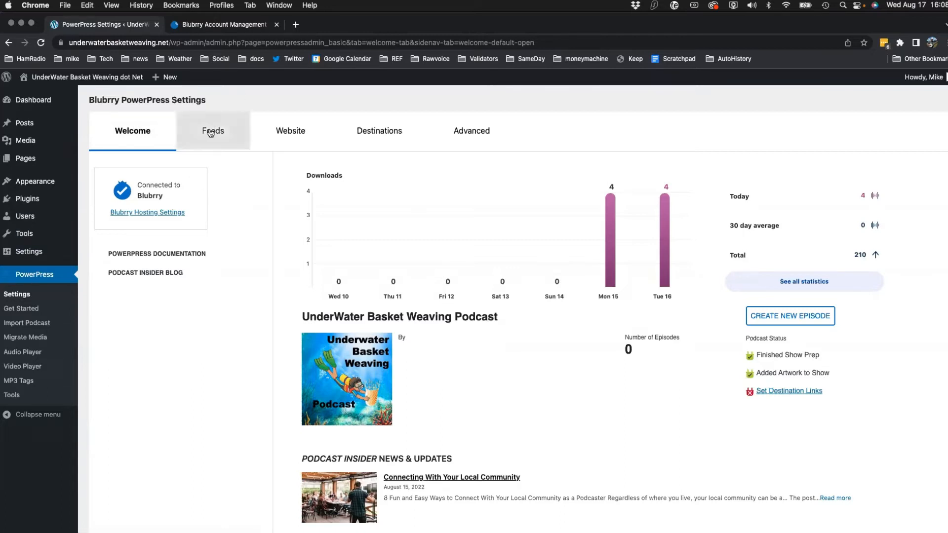
- In the podcast feed settings, disallow other plugins from modifying podcast feeds and enable Accelerate feed
{"action": "left_click", "coordinate": [209, 138]}
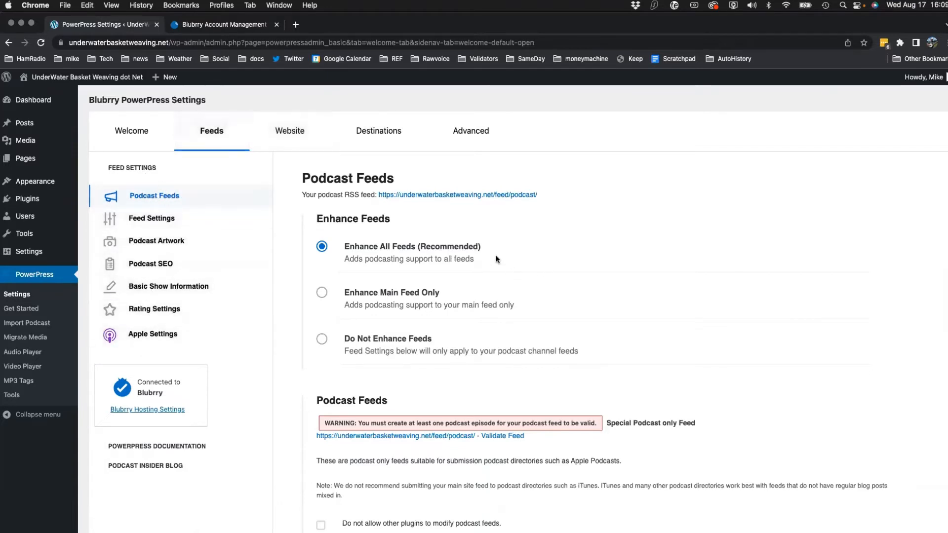
{"action": "scroll", "coordinate": [438, 199], "scroll_direction": "down", "scroll_amount": 2}
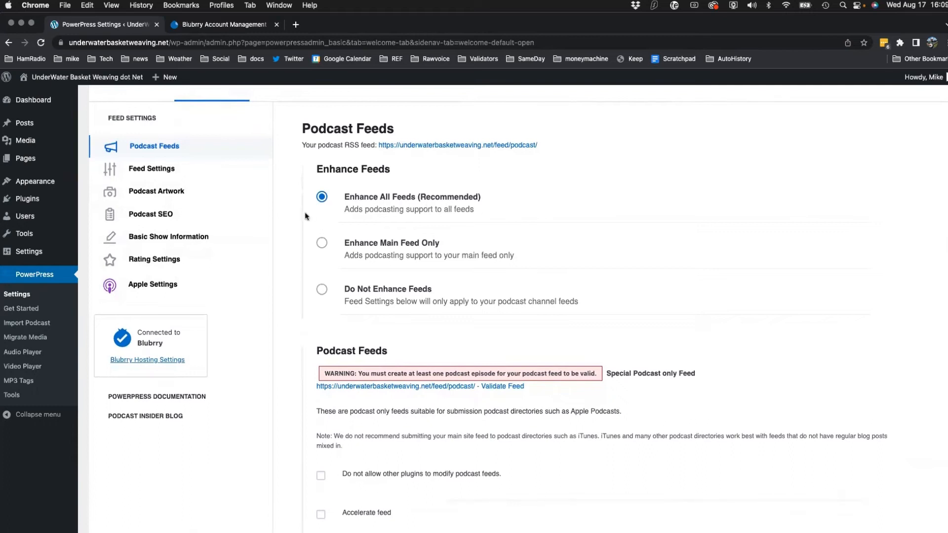
{"action": "scroll", "coordinate": [572, 251], "scroll_direction": "down", "scroll_amount": 2}
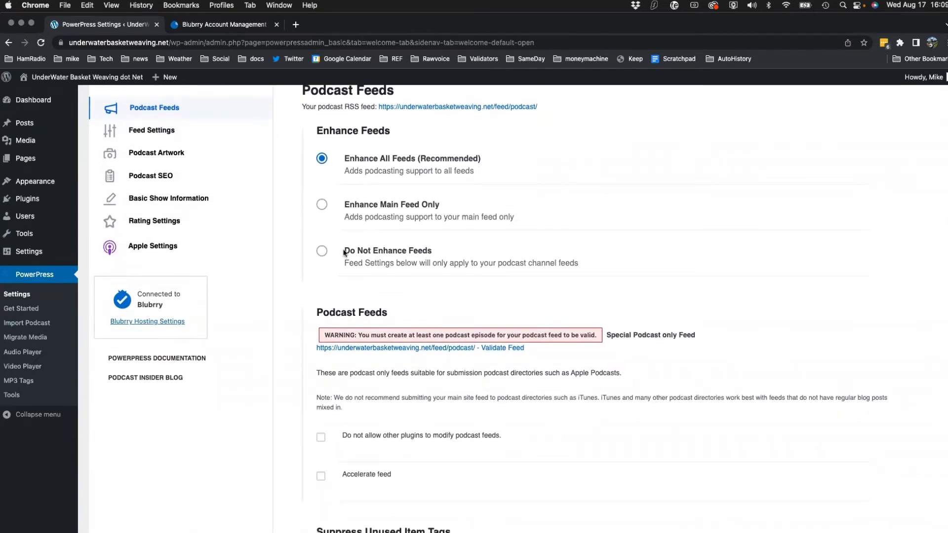
{"action": "scroll", "coordinate": [505, 221], "scroll_direction": "up", "scroll_amount": 3}
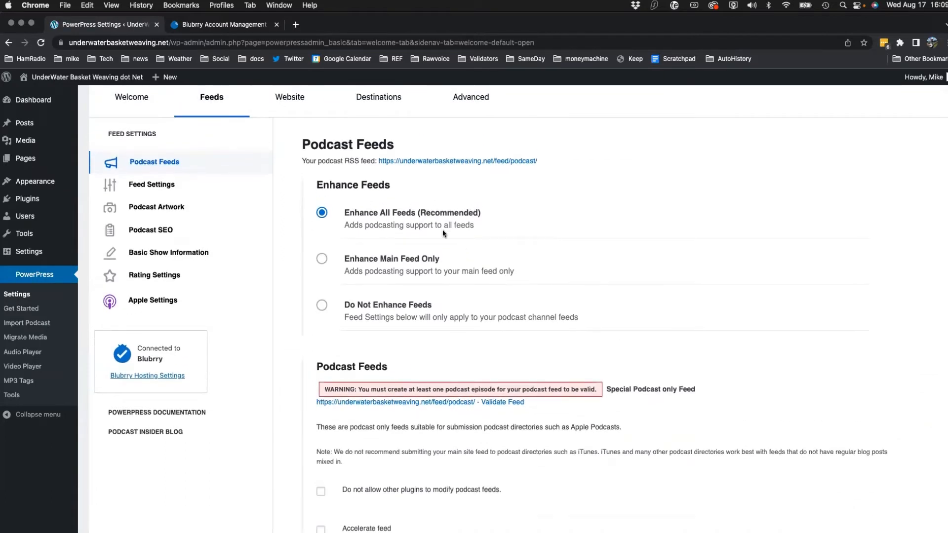
{"action": "scroll", "coordinate": [560, 246], "scroll_direction": "down", "scroll_amount": 8}
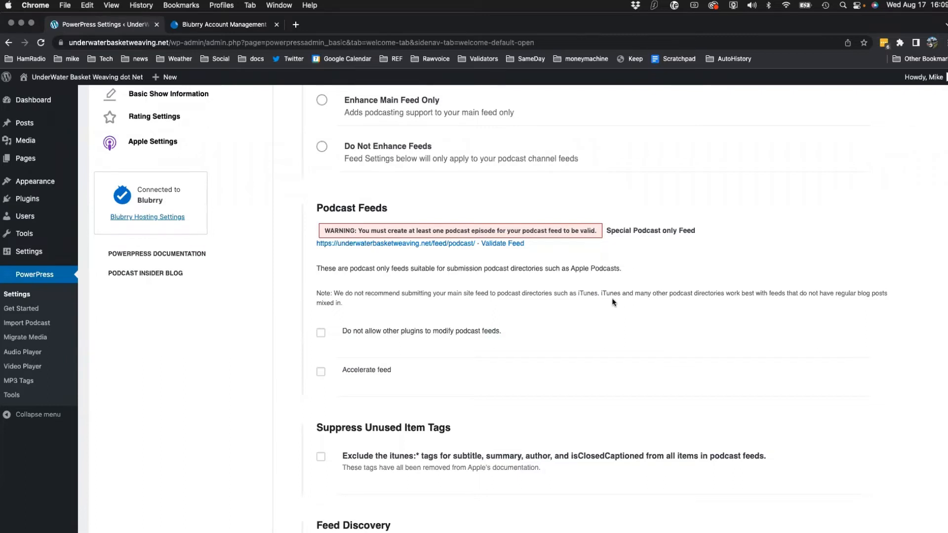
{"action": "left_click", "coordinate": [320, 336]}
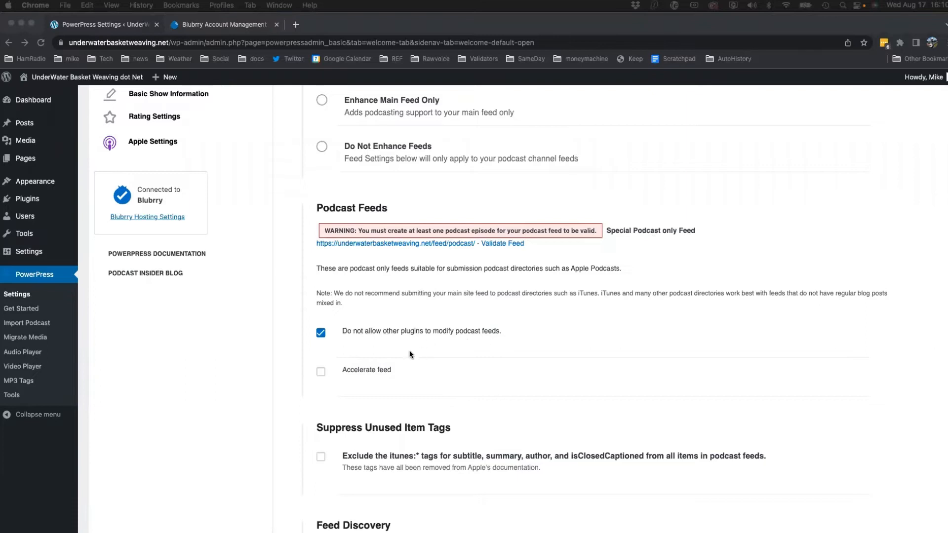
{"action": "left_click", "coordinate": [321, 376]}
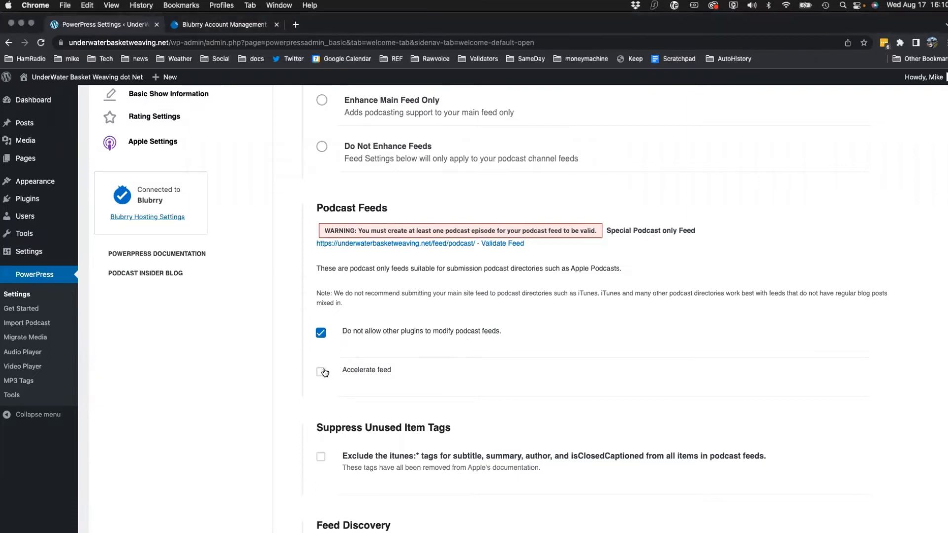
{"action": "left_click", "coordinate": [321, 372]}
- Enable including podcast feed links in HTML headers under Feed Discovery and save the podcast feed changes
{"action": "scroll", "coordinate": [486, 324], "scroll_direction": "down", "scroll_amount": 5}
{"action": "scroll", "coordinate": [479, 310], "scroll_direction": "down", "scroll_amount": 3}
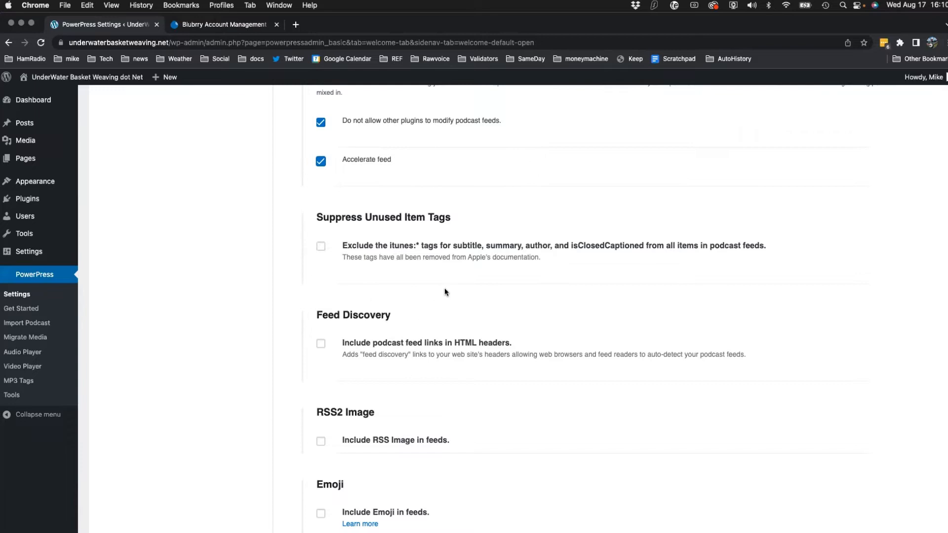
{"action": "scroll", "coordinate": [445, 289], "scroll_direction": "down", "scroll_amount": 3}
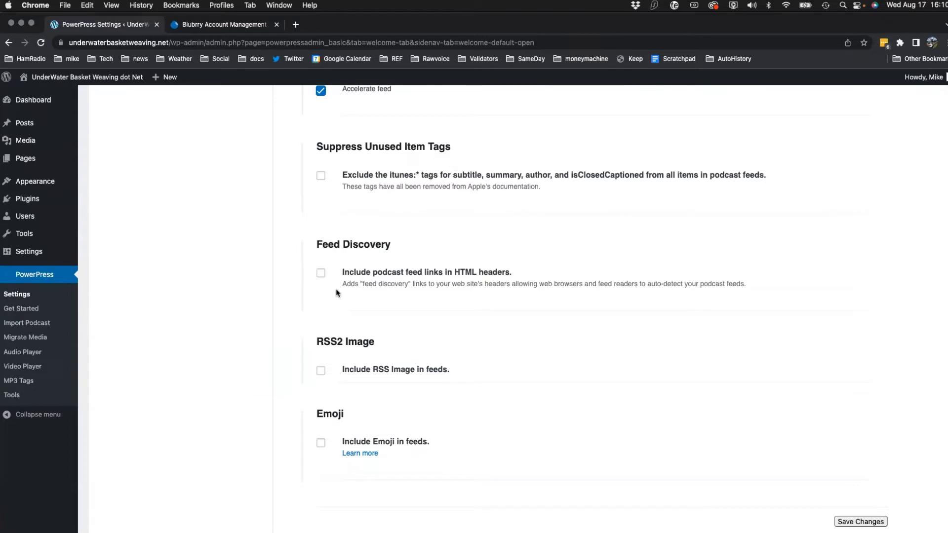
{"action": "left_click", "coordinate": [321, 273]}
{"action": "scroll", "coordinate": [444, 304], "scroll_direction": "down", "scroll_amount": 3}
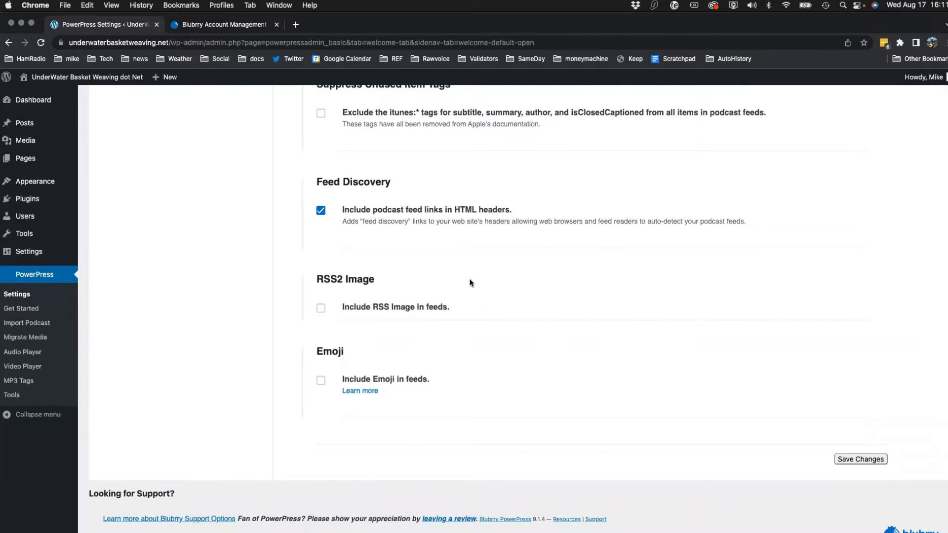
{"action": "scroll", "coordinate": [470, 283], "scroll_direction": "down", "scroll_amount": 2}
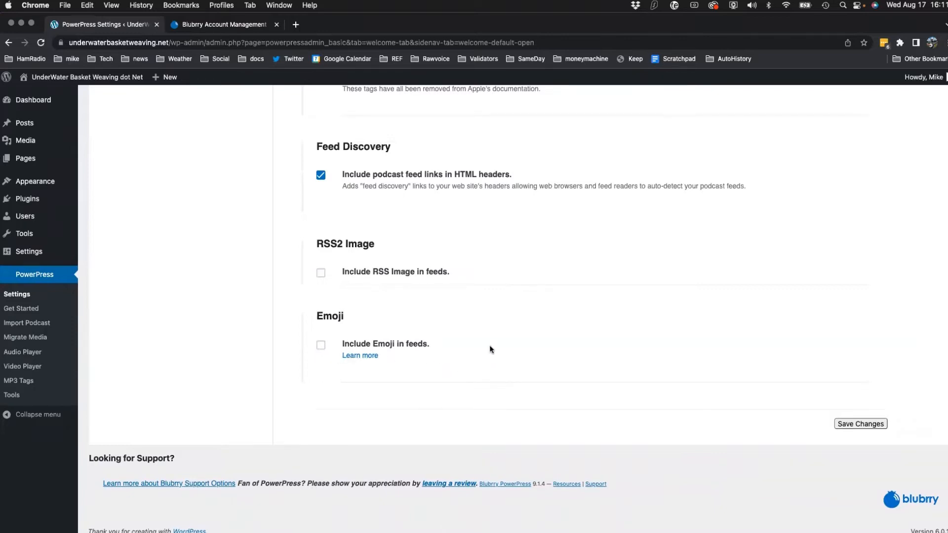
{"action": "left_click", "coordinate": [854, 424]}
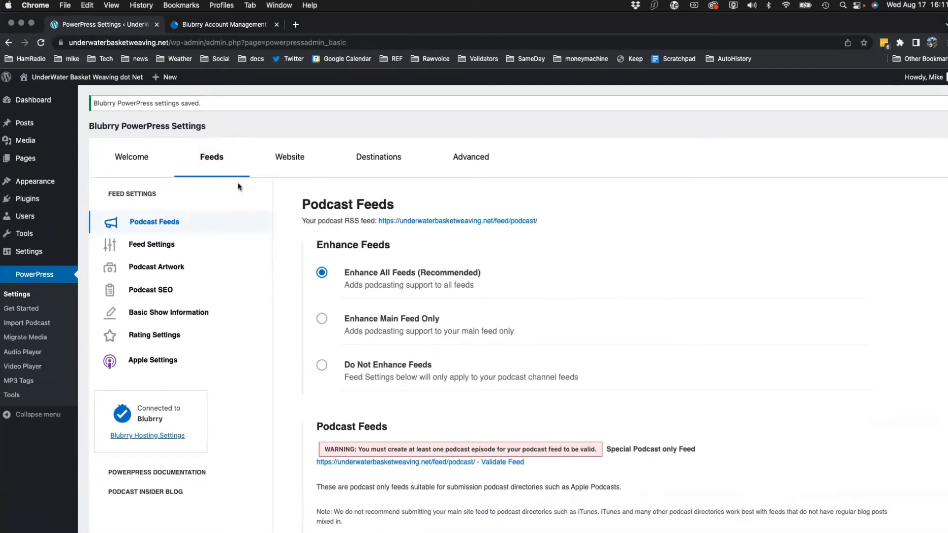
- Open the Feed Settings section and review the show title and show description
{"action": "left_click", "coordinate": [162, 246]}
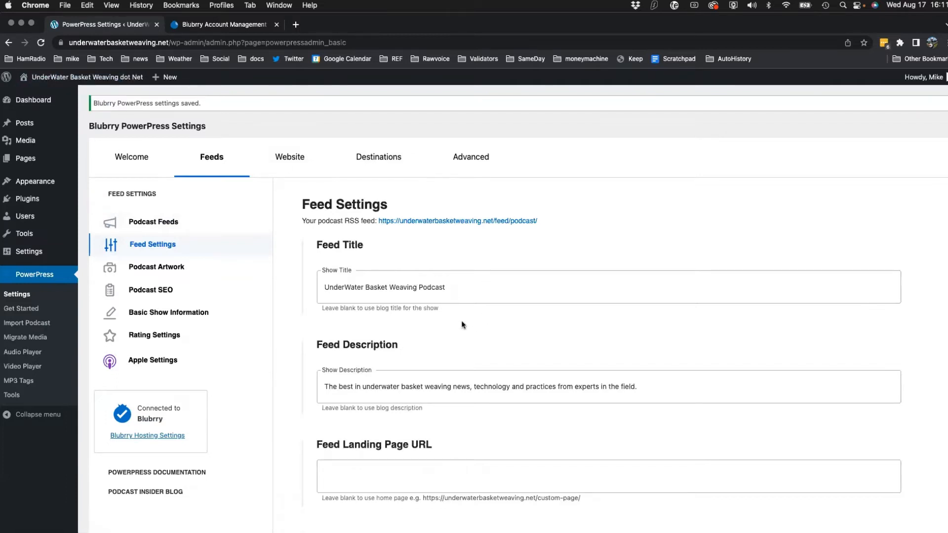
{"action": "scroll", "coordinate": [462, 326], "scroll_direction": "down", "scroll_amount": 2}
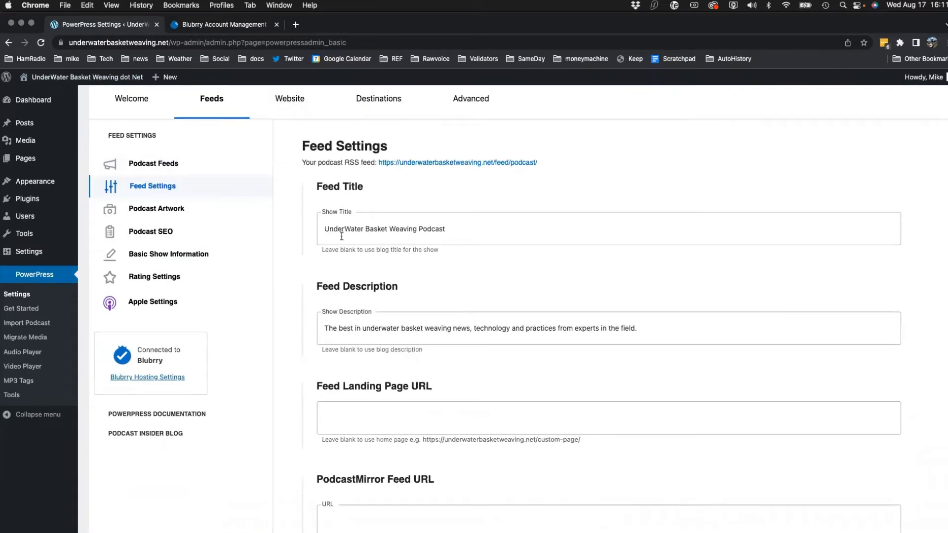
{"action": "left_click_drag", "start_coordinate": [323, 227], "coordinate": [477, 238]}
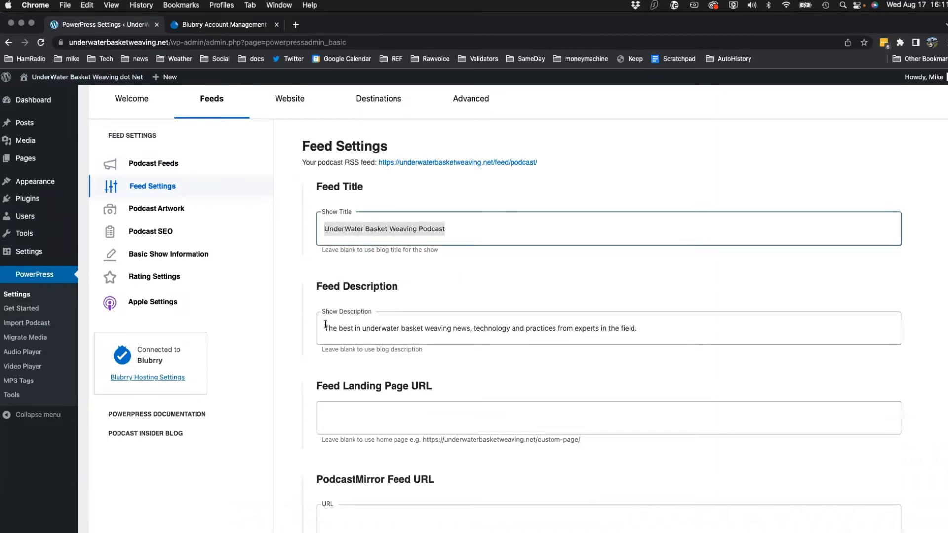
{"action": "left_click_drag", "start_coordinate": [324, 328], "coordinate": [634, 335]}
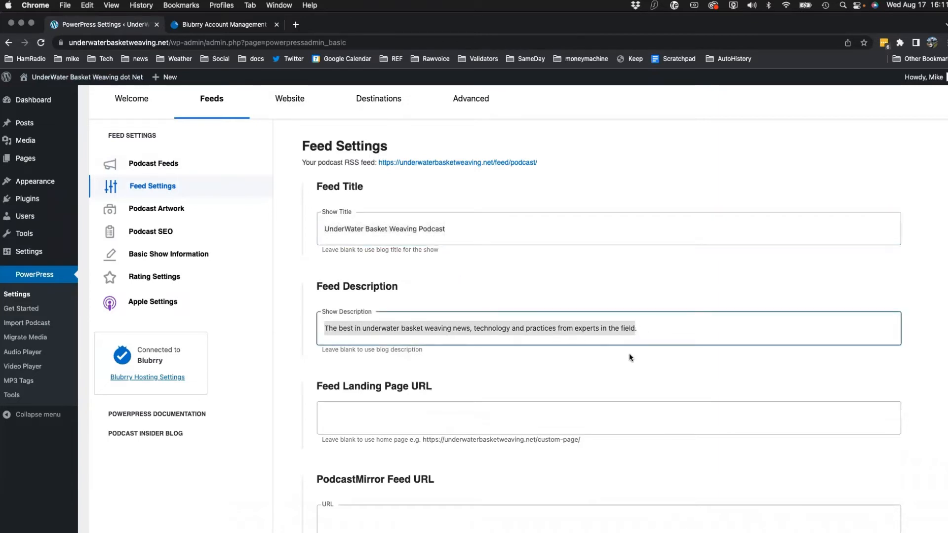
{"action": "left_click", "coordinate": [629, 357]}
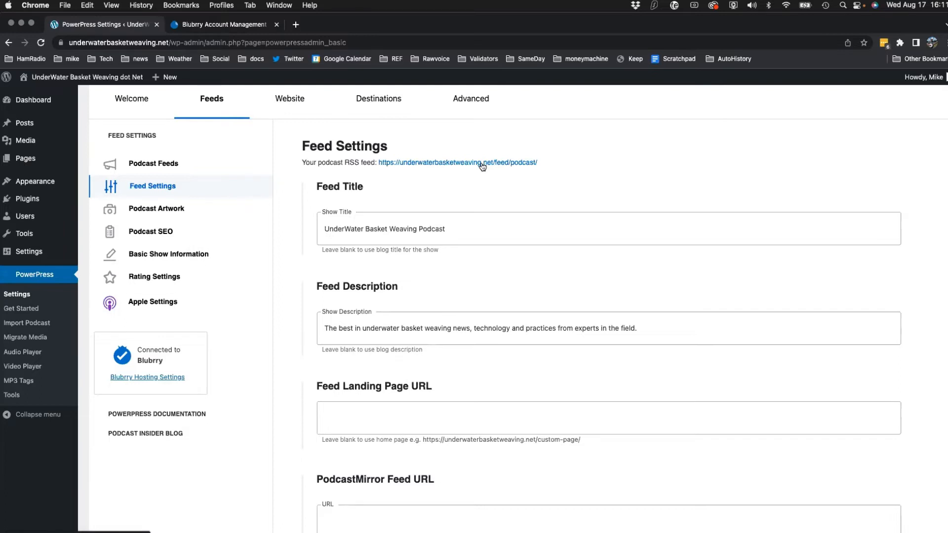
- Examine the Feed Landing Page URL and PodcastMirror Feed URL options, leaving both fields blank
{"action": "scroll", "coordinate": [531, 195], "scroll_direction": "down", "scroll_amount": 5}
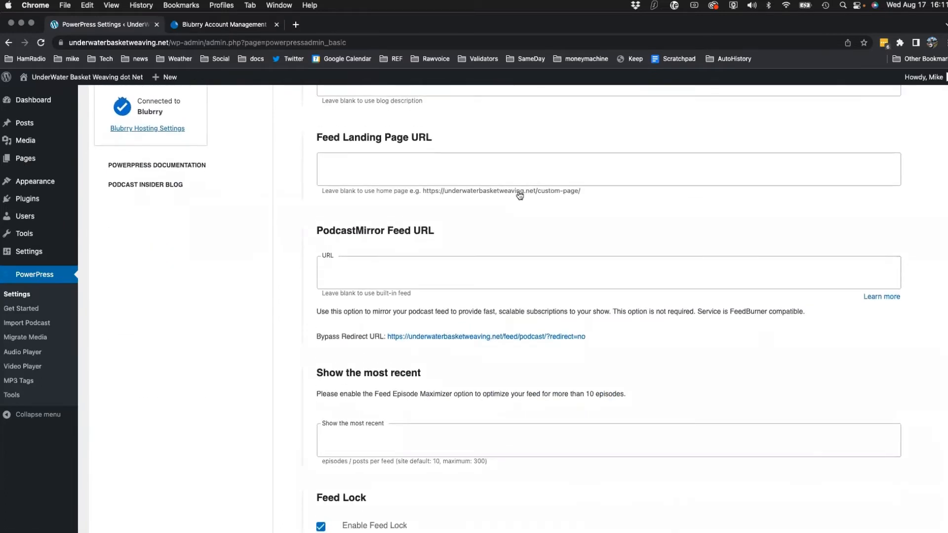
{"action": "scroll", "coordinate": [520, 195], "scroll_direction": "up", "scroll_amount": 1}
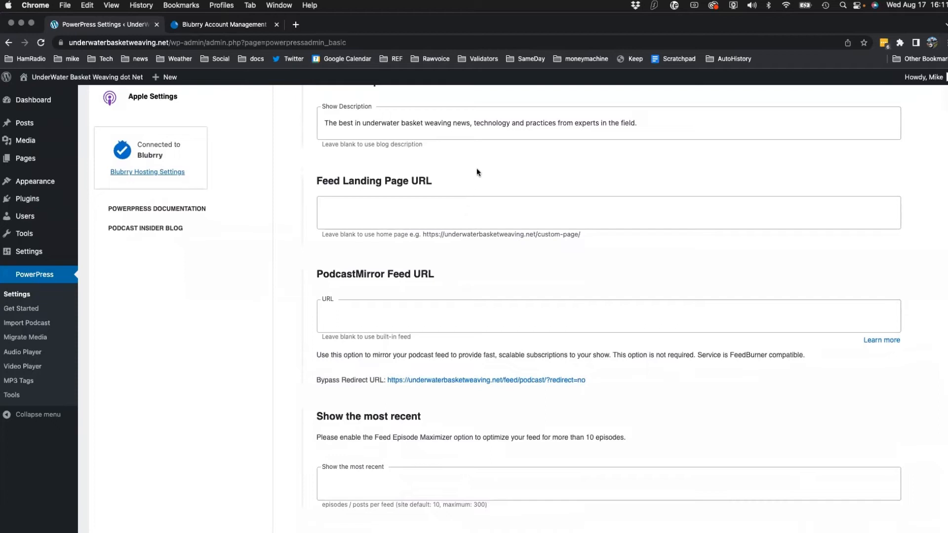
{"action": "left_click", "coordinate": [430, 211]}
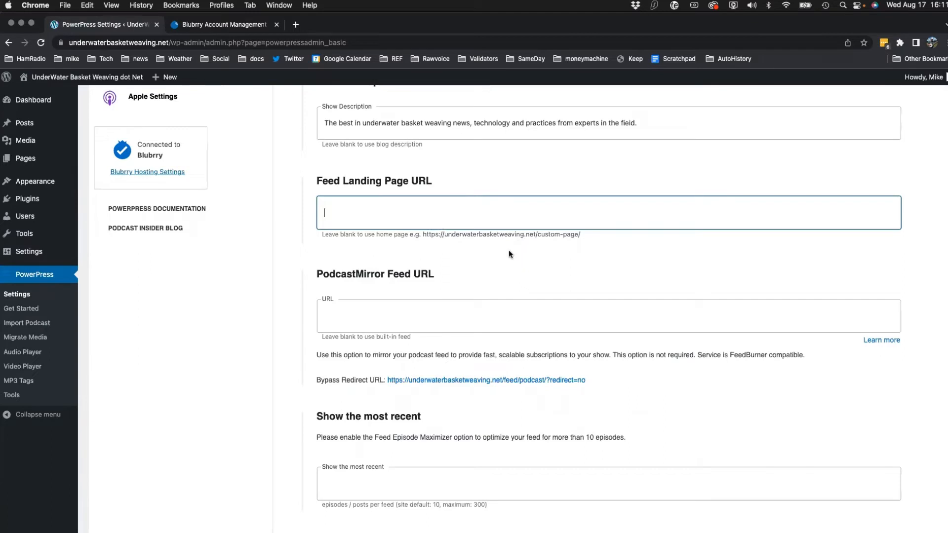
{"action": "scroll", "coordinate": [509, 250], "scroll_direction": "down", "scroll_amount": 3}
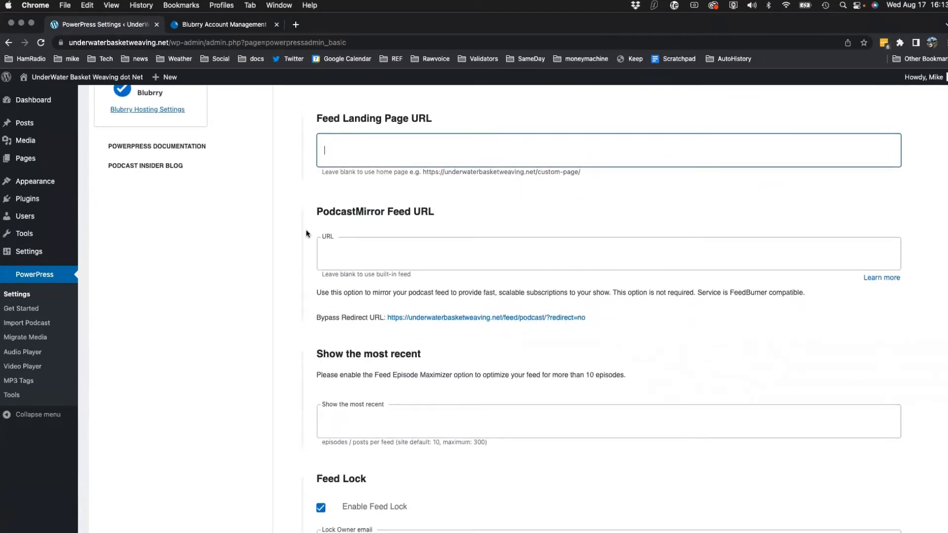
{"action": "left_click", "coordinate": [354, 255]}
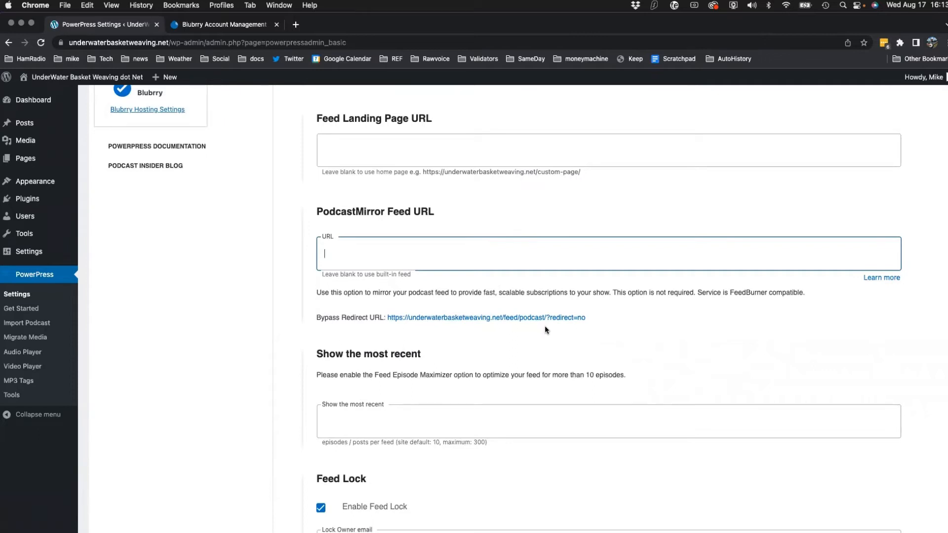
{"action": "left_click", "coordinate": [496, 337]}
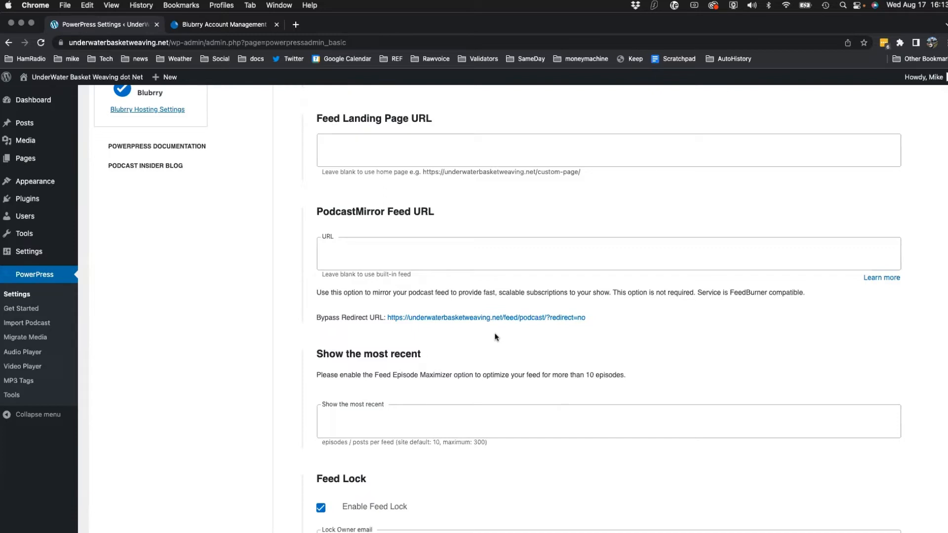
{"action": "left_click", "coordinate": [444, 255]}
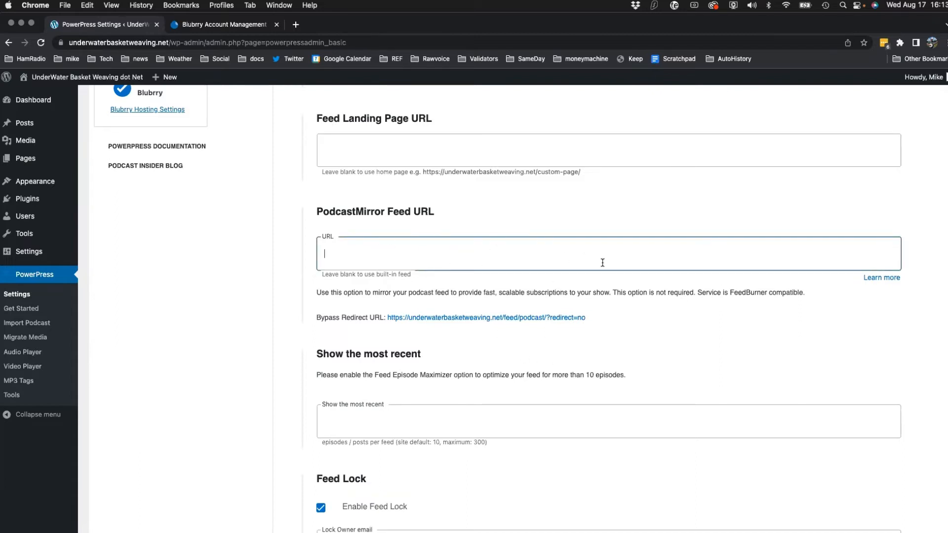
{"action": "left_click", "coordinate": [633, 318]}
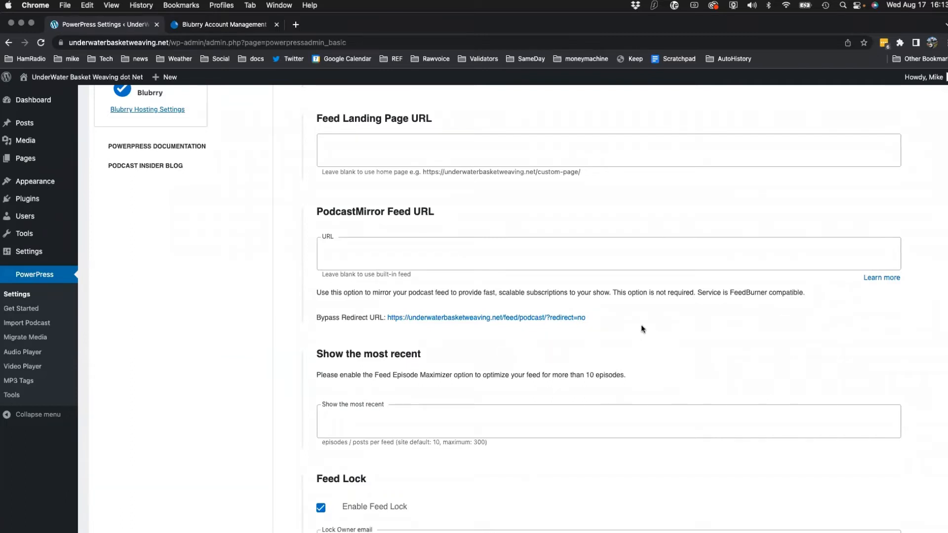
- Set the feed to show the most recent 300 episodes
{"action": "scroll", "coordinate": [639, 325], "scroll_direction": "down", "scroll_amount": 5}
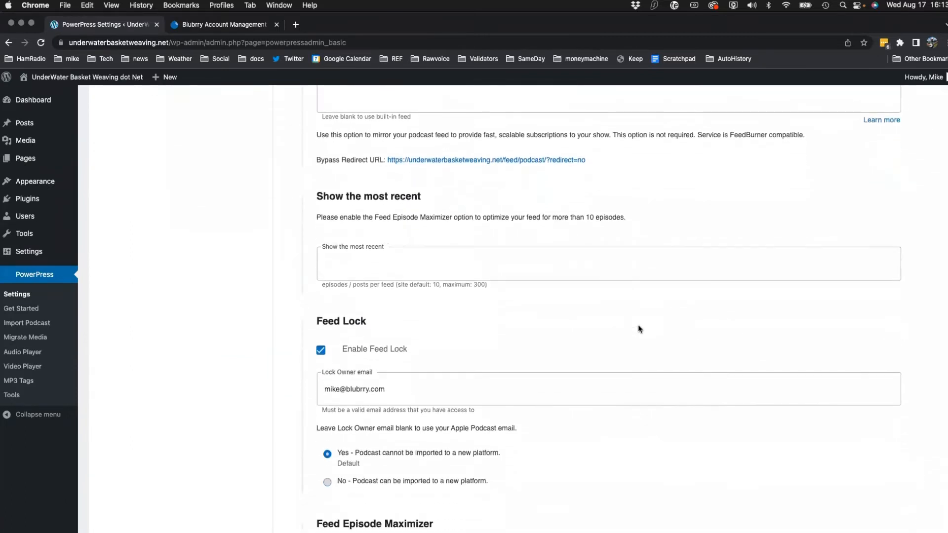
{"action": "scroll", "coordinate": [638, 324], "scroll_direction": "down", "scroll_amount": 3}
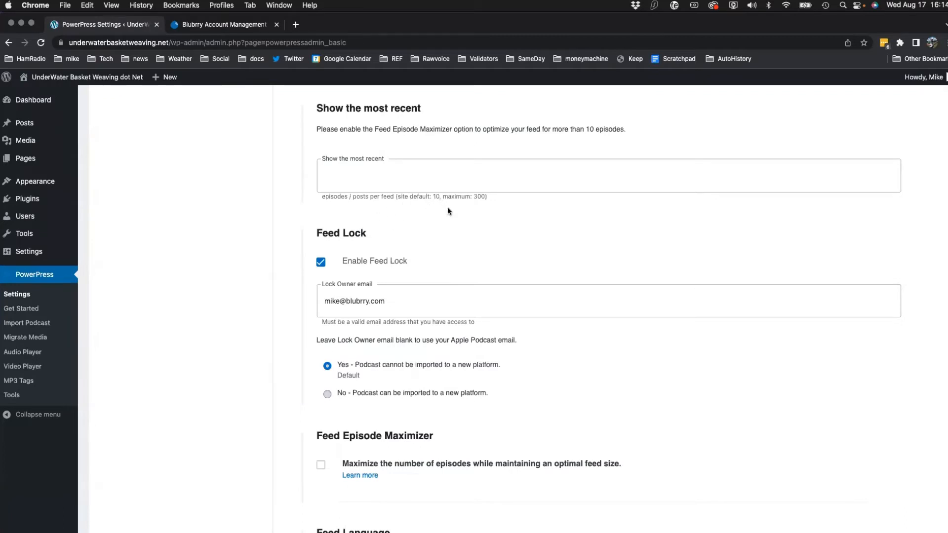
{"action": "left_click", "coordinate": [373, 181]}
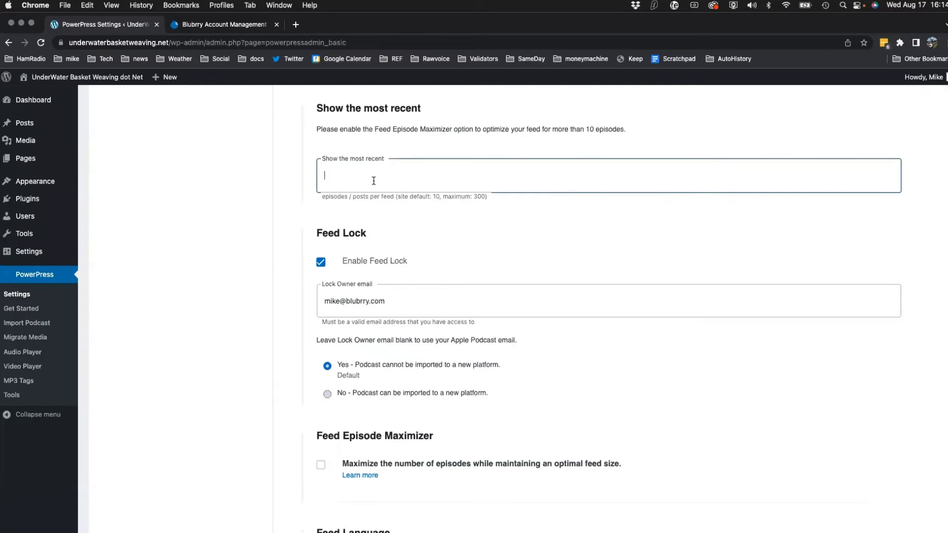
{"action": "type", "text": "300"}
- Review the Feed Lock options, including the lock owner email and the podcast import choices
{"action": "scroll", "coordinate": [463, 217], "scroll_direction": "down", "scroll_amount": 1}
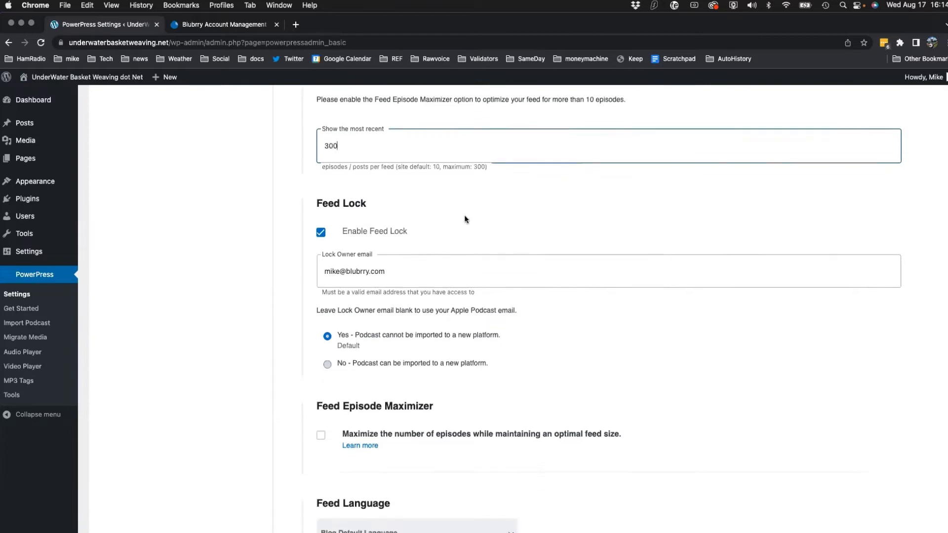
{"action": "scroll", "coordinate": [464, 223], "scroll_direction": "up", "scroll_amount": 1}
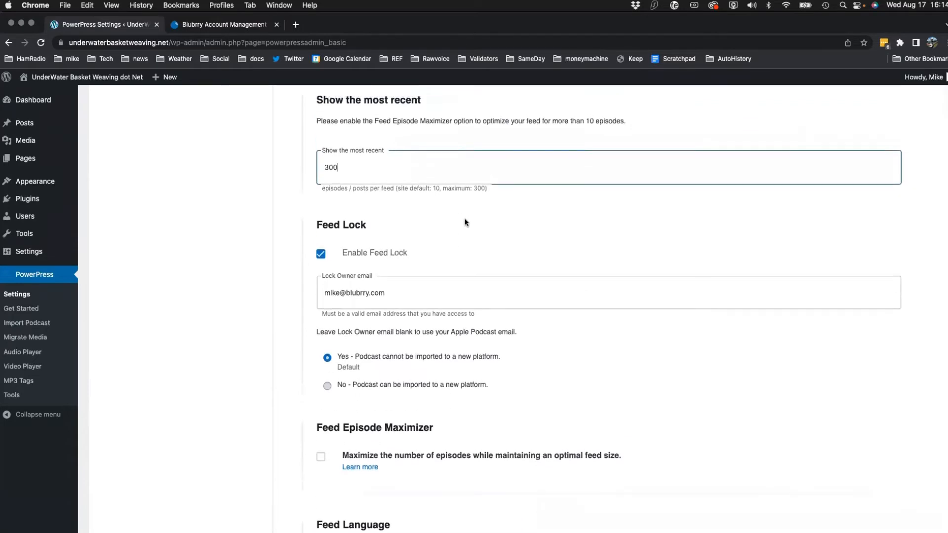
{"action": "scroll", "coordinate": [476, 220], "scroll_direction": "down", "scroll_amount": 3}
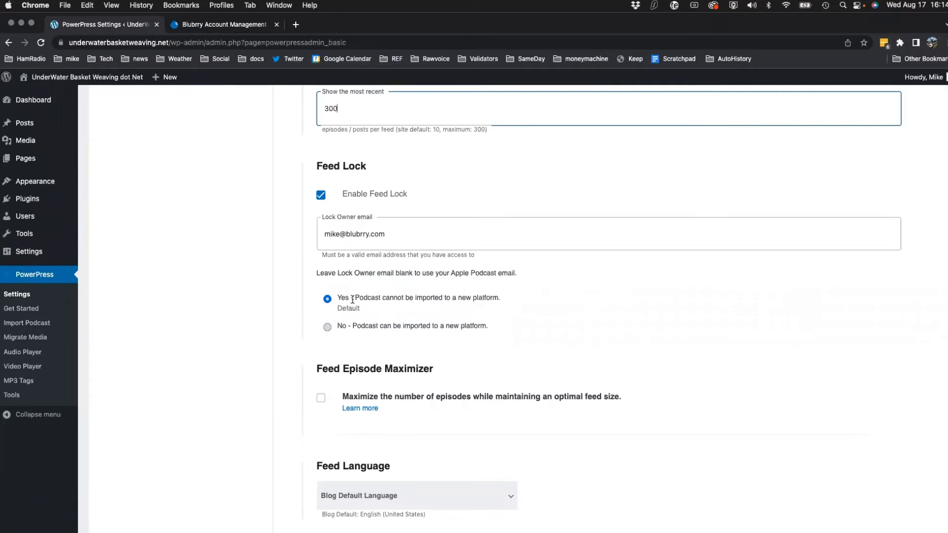
{"action": "double_click", "coordinate": [417, 235]}
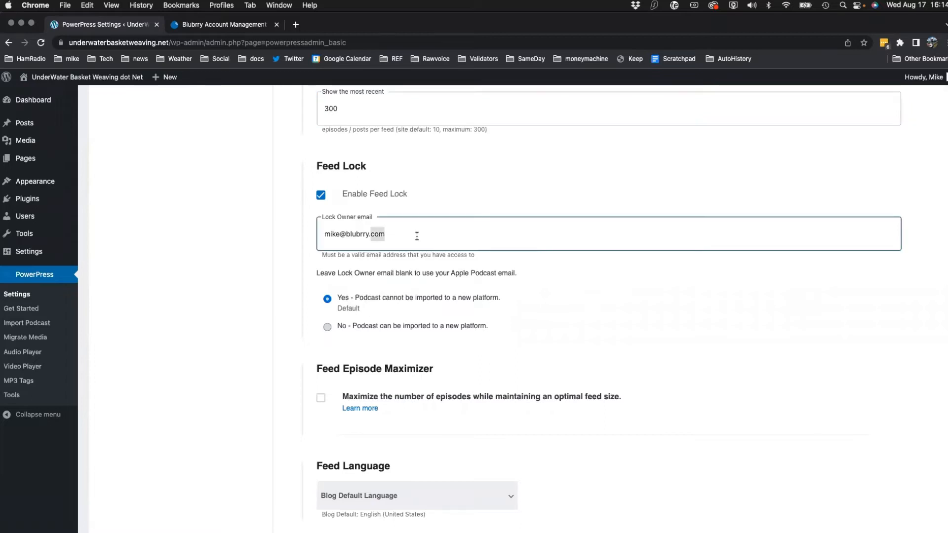
{"action": "left_click", "coordinate": [416, 236]}
{"action": "left_click", "coordinate": [327, 327]}
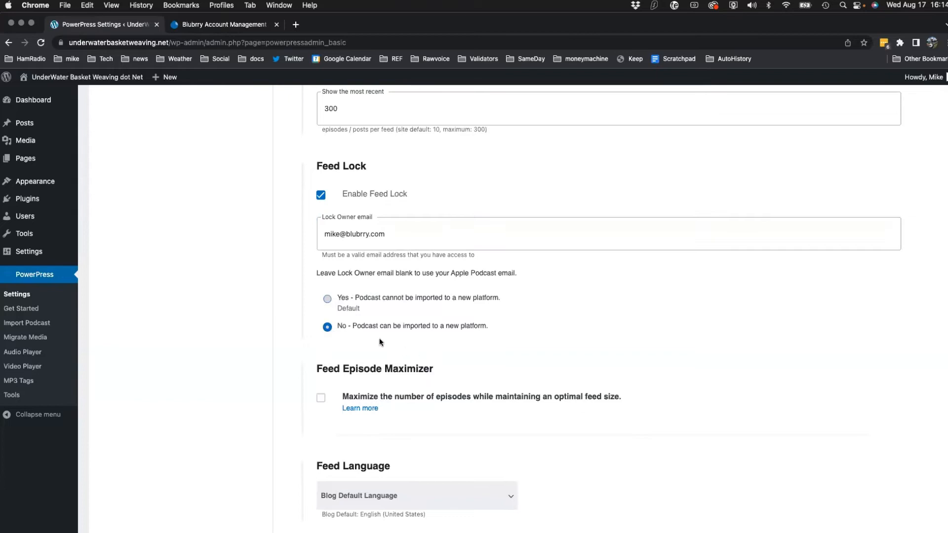
{"action": "left_click", "coordinate": [328, 299]}
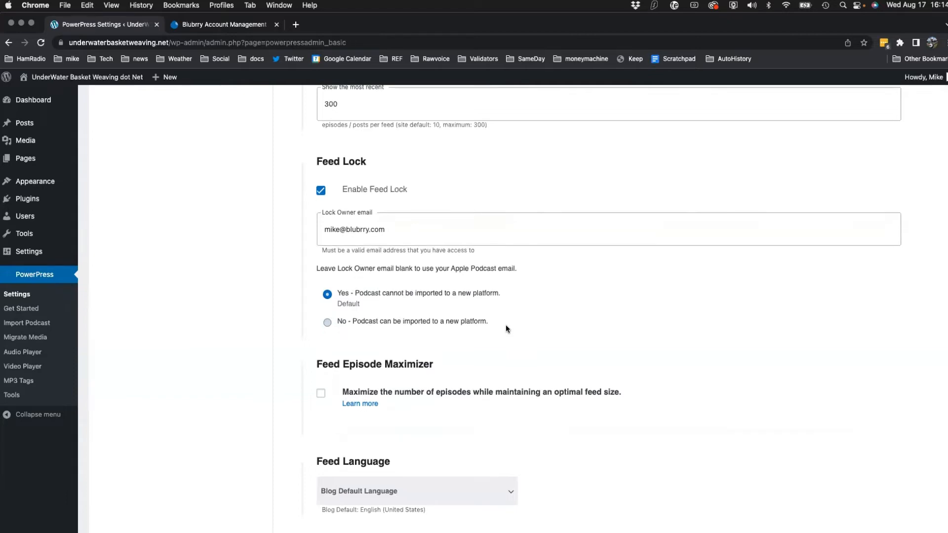
- Enable the Feed Episode Maximizer to maximize the number of episodes while maintaining an optimal feed size
{"action": "scroll", "coordinate": [505, 325], "scroll_direction": "down", "scroll_amount": 5}
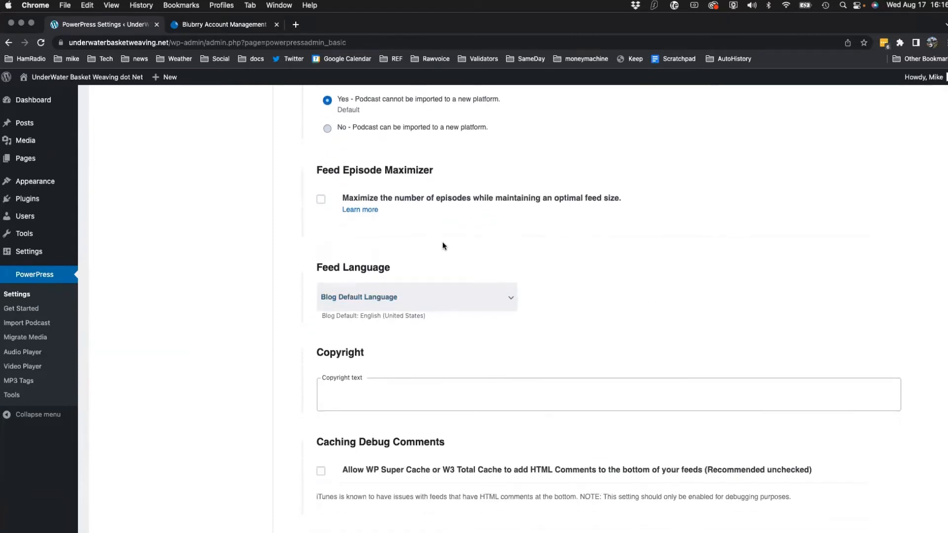
{"action": "left_click", "coordinate": [320, 200]}
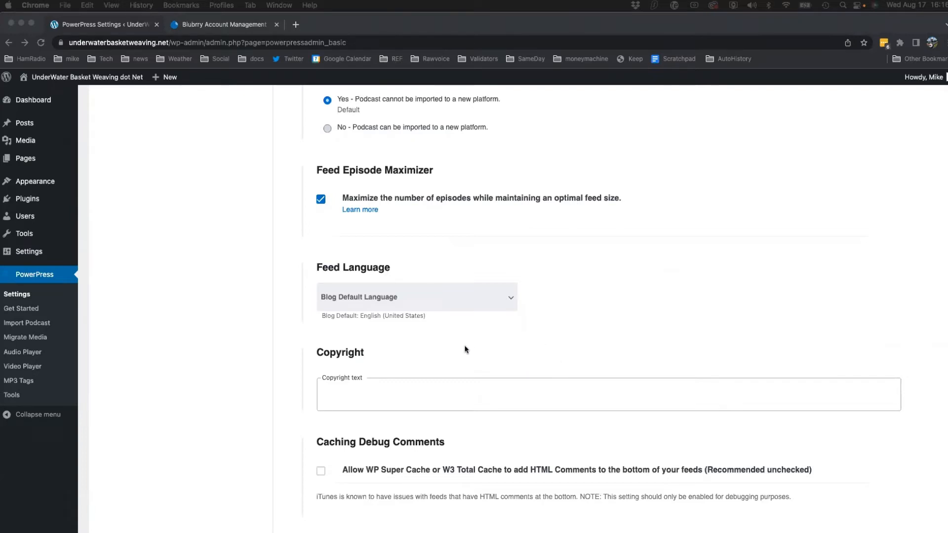
- Enter a © 2016-2022 copyright notice with the owner's name followed by "& Blubrry Podcasting - A RawVoice Inc. Company", and save the feed settings
{"action": "scroll", "coordinate": [459, 348], "scroll_direction": "down", "scroll_amount": 1}
{"action": "scroll", "coordinate": [455, 348], "scroll_direction": "down", "scroll_amount": 1}
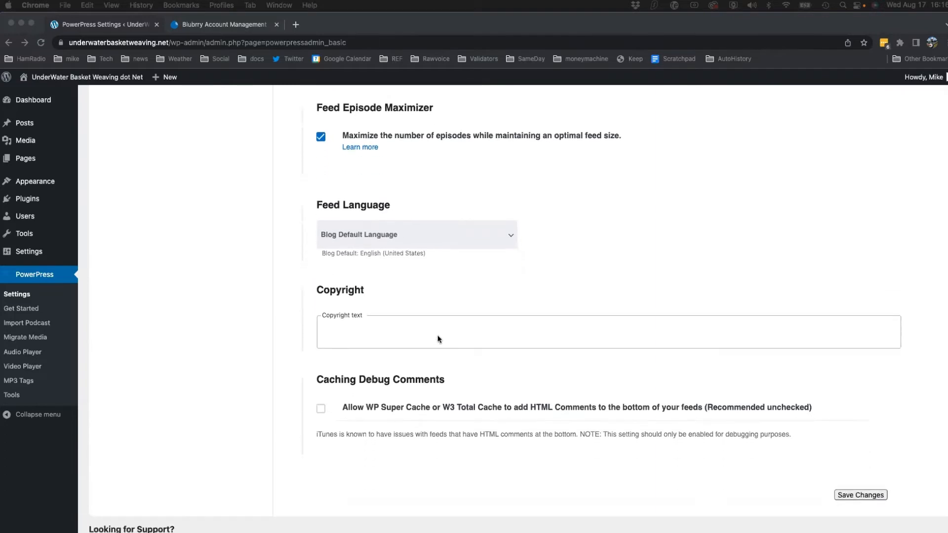
{"action": "left_click", "coordinate": [391, 333]}
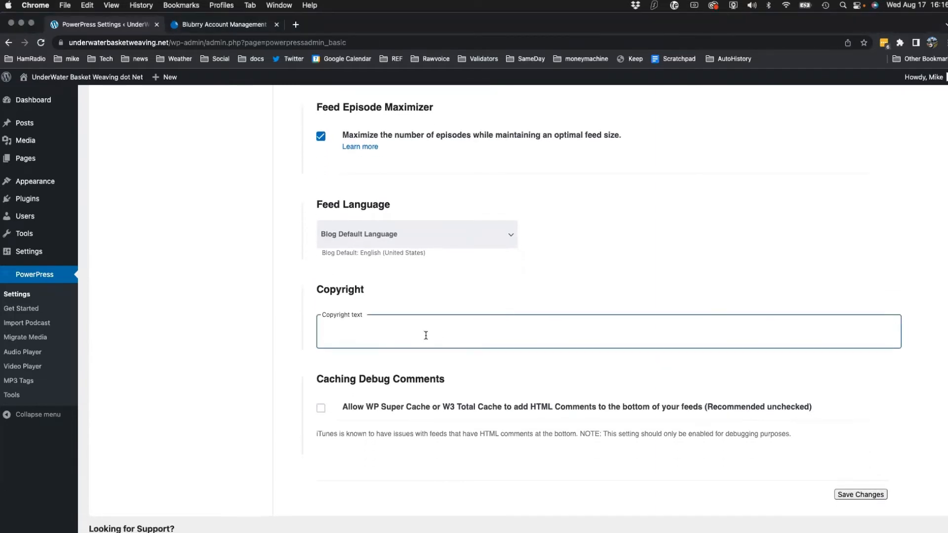
{"action": "type", "text": "© 2016-2022  Mike Dell & Blubrry Podcasting - A RawVoice Inc. Company"}
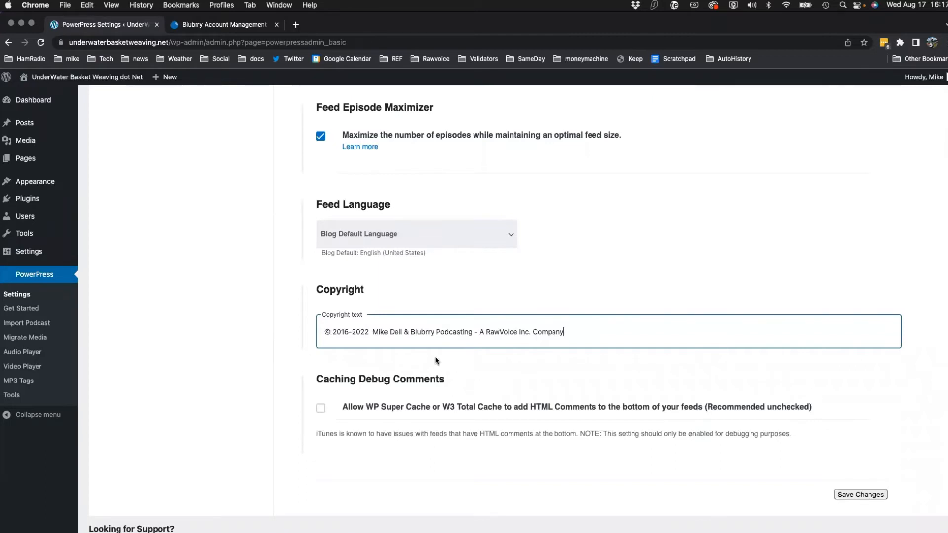
{"action": "left_click_drag", "start_coordinate": [330, 332], "coordinate": [317, 331]}
{"action": "left_click", "coordinate": [323, 331]}
{"action": "scroll", "coordinate": [551, 367], "scroll_direction": "down", "scroll_amount": 3}
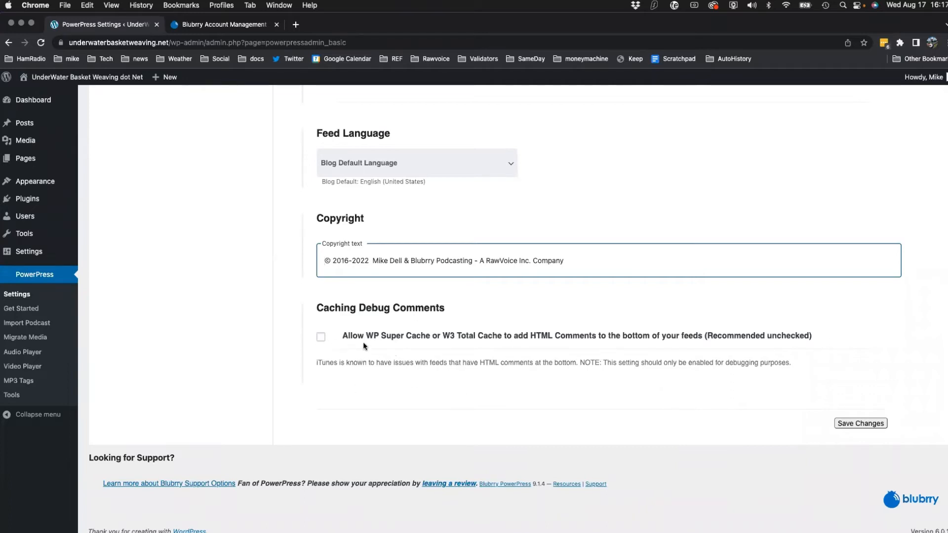
{"action": "left_click", "coordinate": [856, 426]}
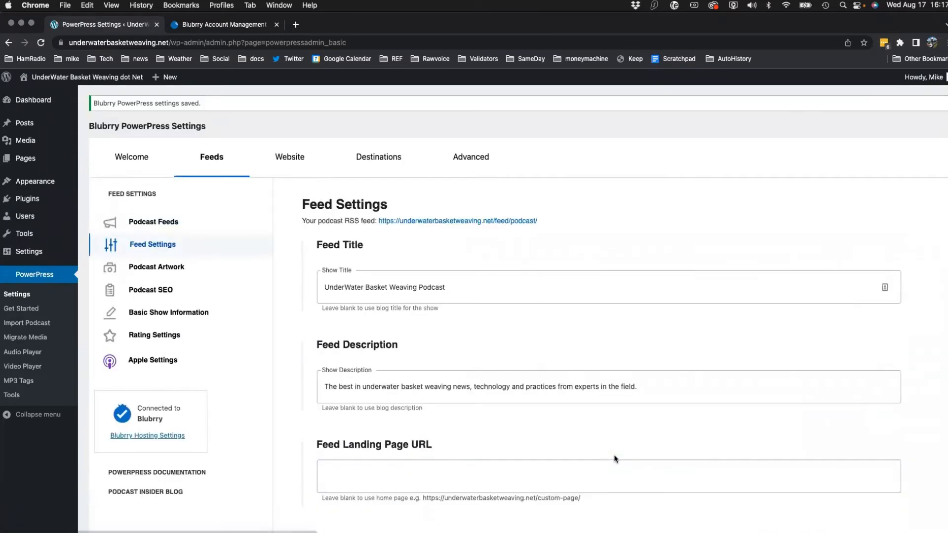
- Open the Podcast Artwork settings and copy the Apple Podcast artwork URL into the RSS2 Image field
{"action": "left_click", "coordinate": [158, 267]}
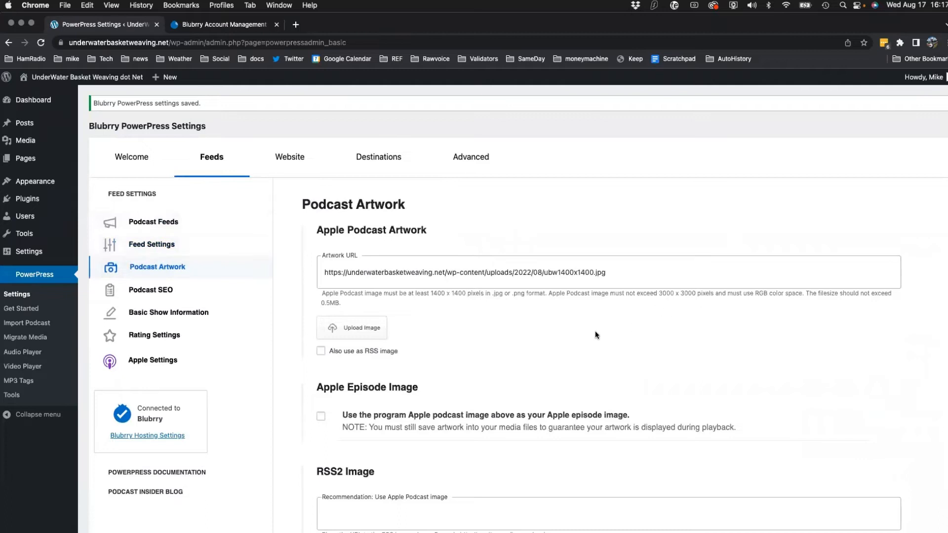
{"action": "scroll", "coordinate": [595, 331], "scroll_direction": "down", "scroll_amount": 3}
{"action": "scroll", "coordinate": [595, 330], "scroll_direction": "up", "scroll_amount": 3}
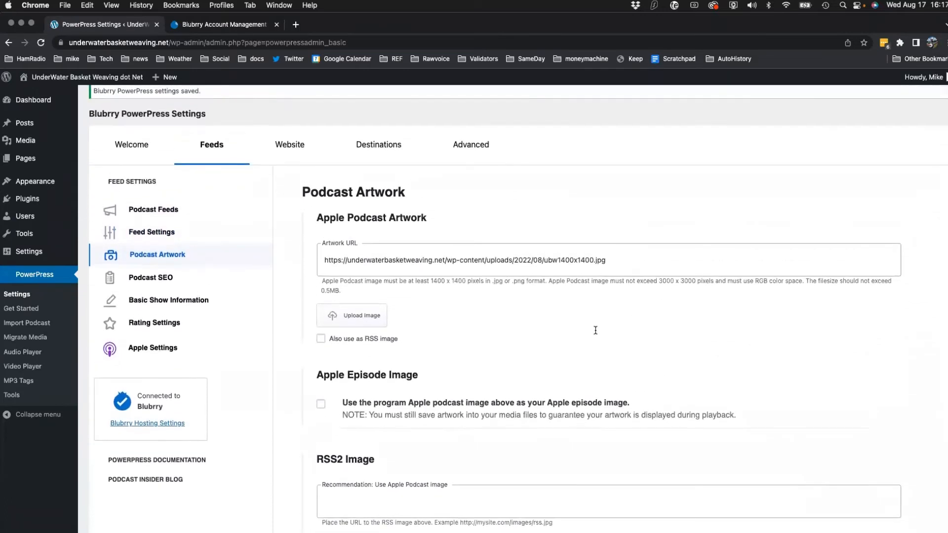
{"action": "scroll", "coordinate": [595, 330], "scroll_direction": "up", "scroll_amount": 1}
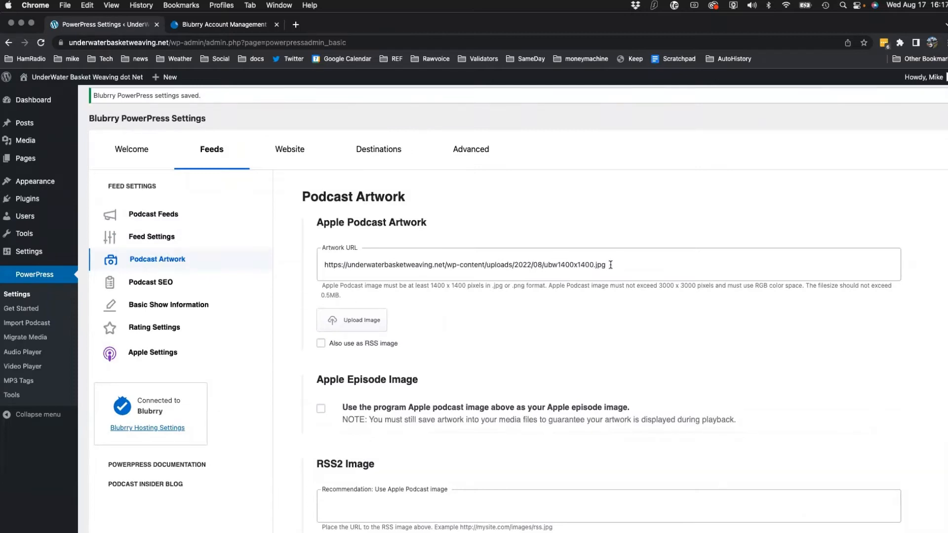
{"action": "left_click_drag", "start_coordinate": [611, 264], "coordinate": [319, 262]}
{"action": "key", "text": "super+c"}
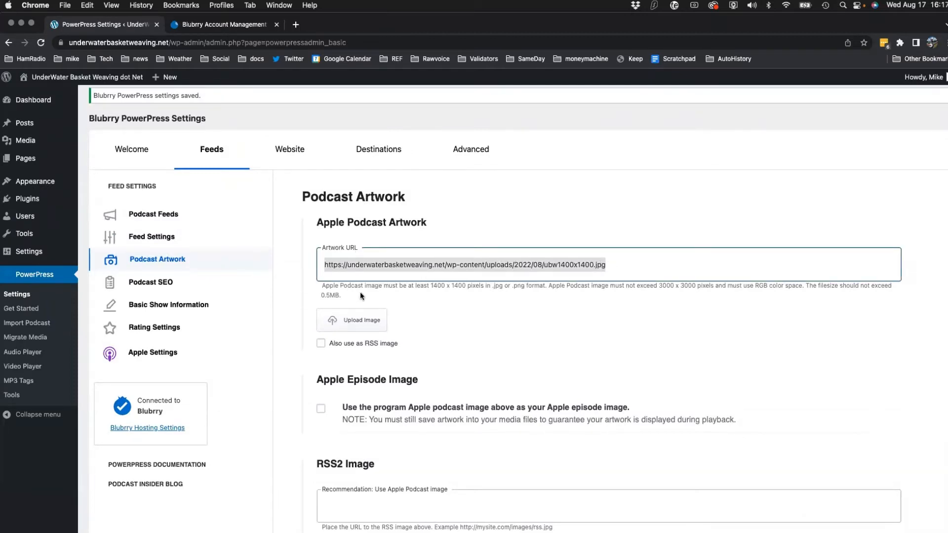
{"action": "left_click", "coordinate": [366, 506]}
{"action": "key", "text": "super+v"}
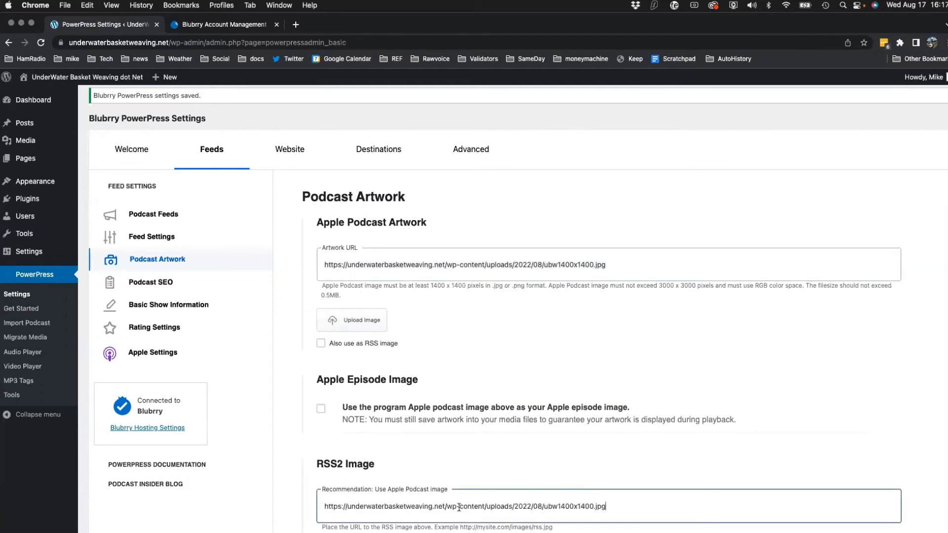
- Enable using the program Apple podcast image as the Apple episode image, and save the artwork settings
{"action": "scroll", "coordinate": [596, 439], "scroll_direction": "down", "scroll_amount": 2}
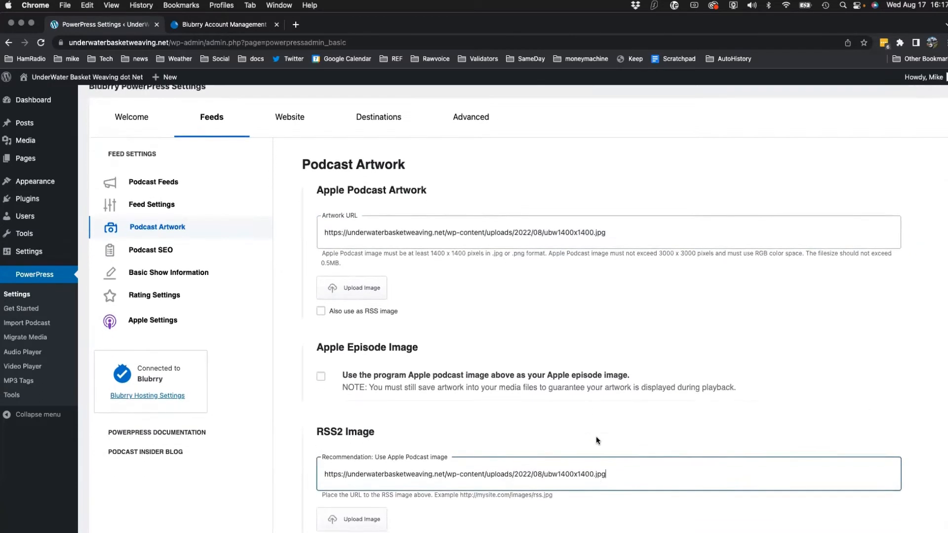
{"action": "scroll", "coordinate": [596, 437], "scroll_direction": "down", "scroll_amount": 5}
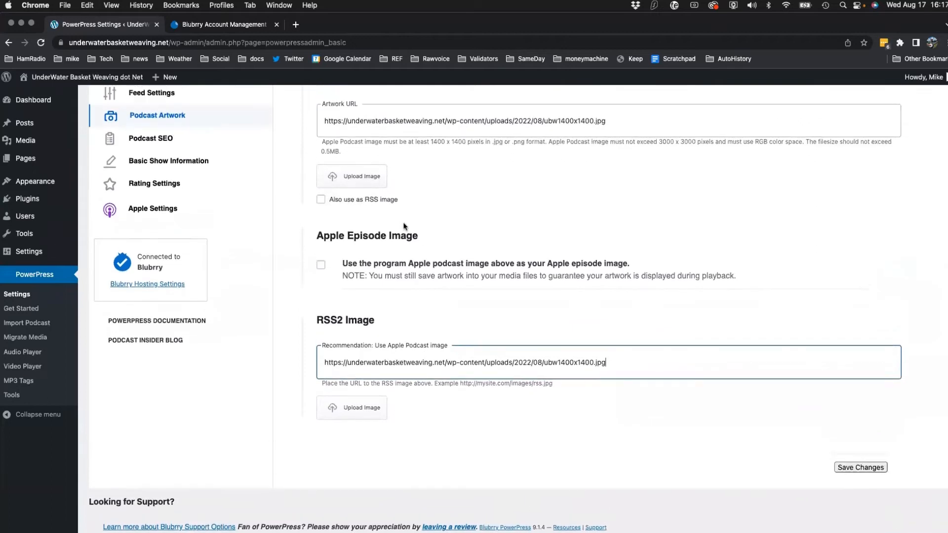
{"action": "left_click", "coordinate": [320, 265]}
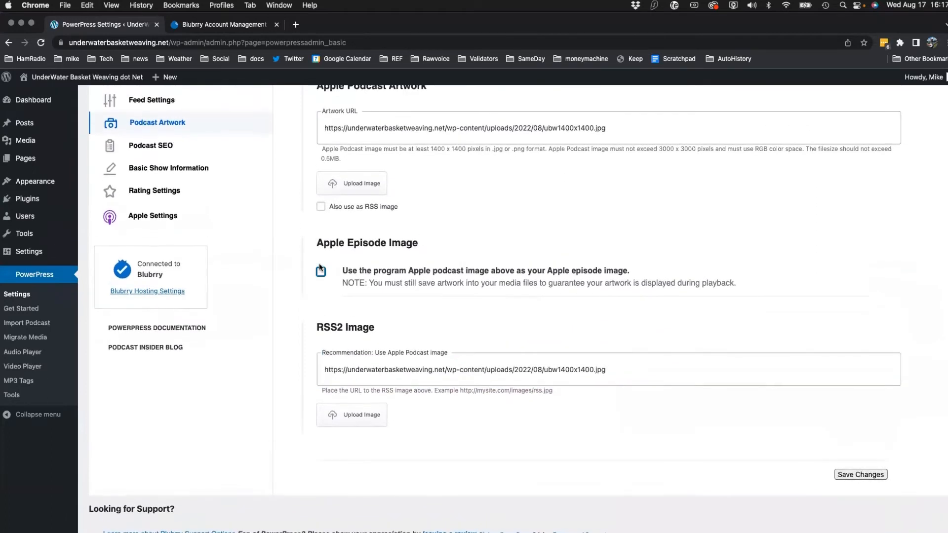
{"action": "left_click", "coordinate": [322, 271]}
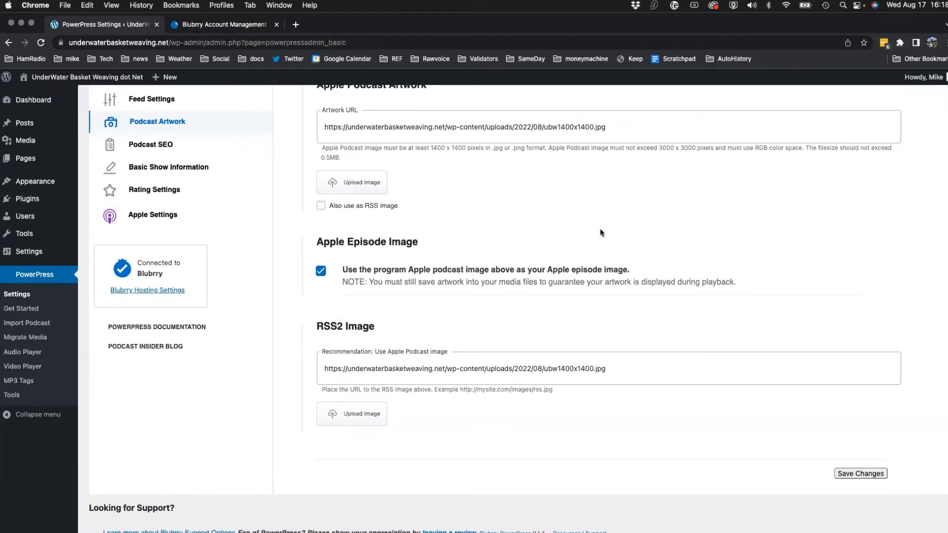
{"action": "left_click", "coordinate": [860, 474]}
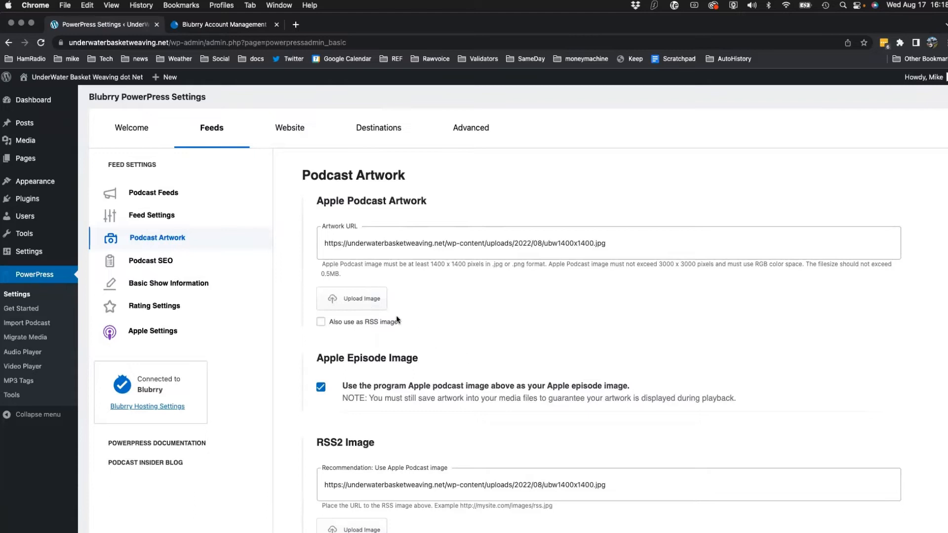
{"action": "left_click", "coordinate": [337, 302]}
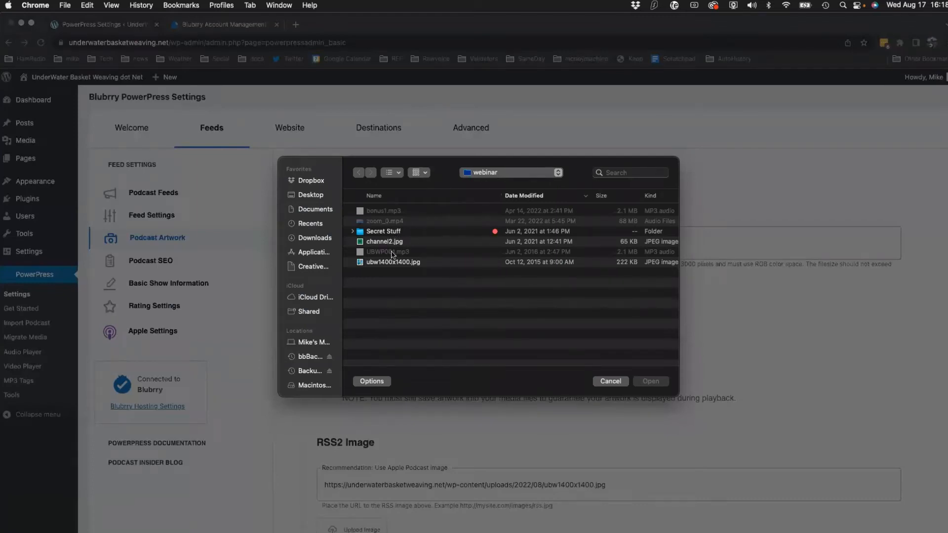
{"action": "left_click", "coordinate": [404, 263]}
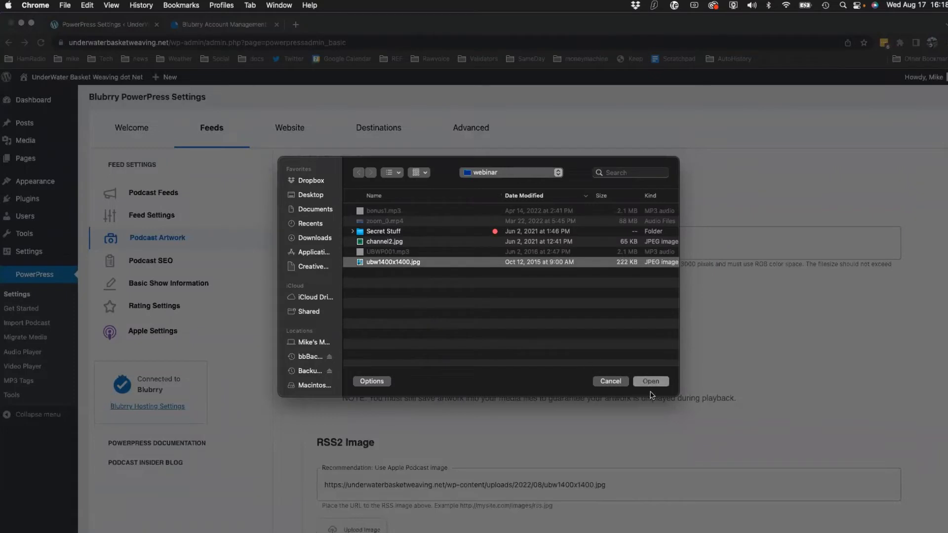
{"action": "left_click", "coordinate": [596, 383]}
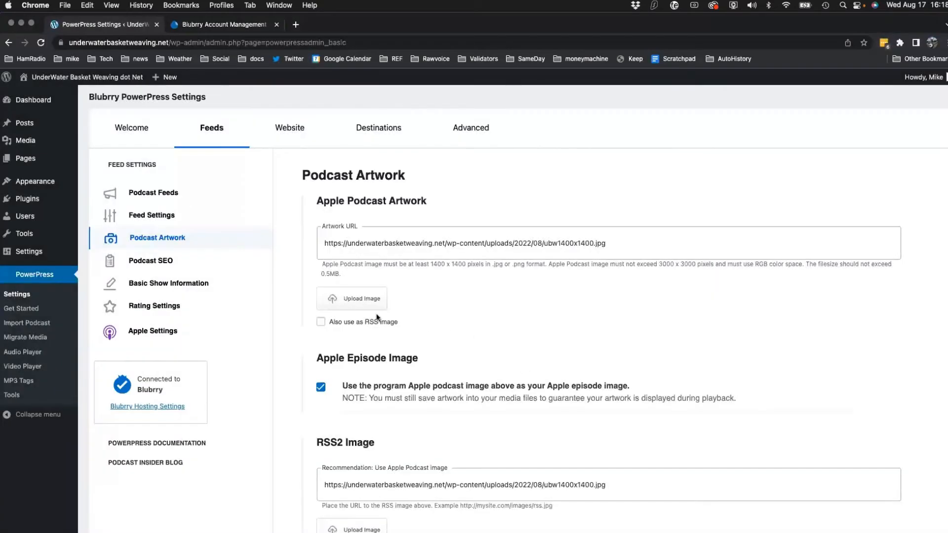
- Set the Apple Podcast artwork to be also used as the RSS image, and check the artwork settings
{"action": "left_click", "coordinate": [321, 323]}
{"action": "scroll", "coordinate": [498, 329], "scroll_direction": "down", "scroll_amount": 5}
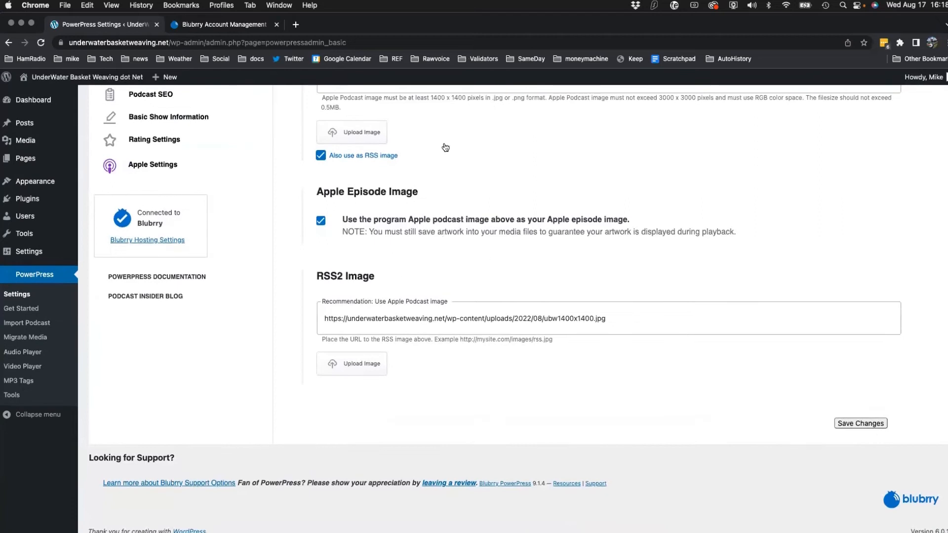
{"action": "scroll", "coordinate": [490, 217], "scroll_direction": "up", "scroll_amount": 5}
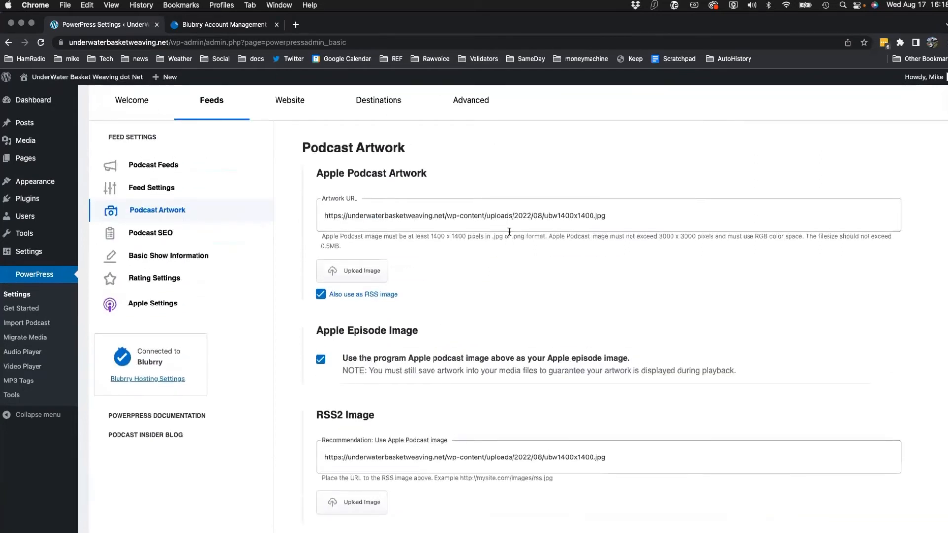
{"action": "scroll", "coordinate": [499, 219], "scroll_direction": "down", "scroll_amount": 5}
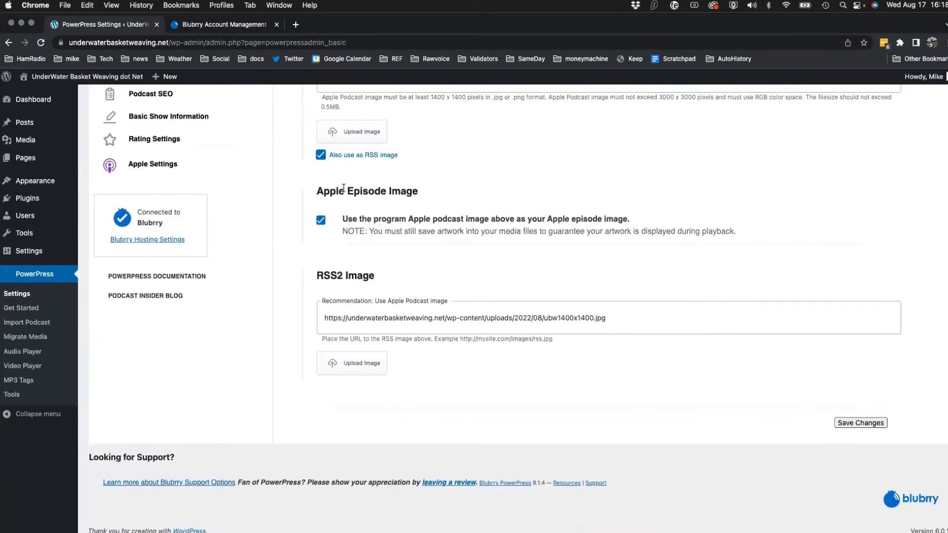
{"action": "scroll", "coordinate": [196, 160], "scroll_direction": "up", "scroll_amount": 1}
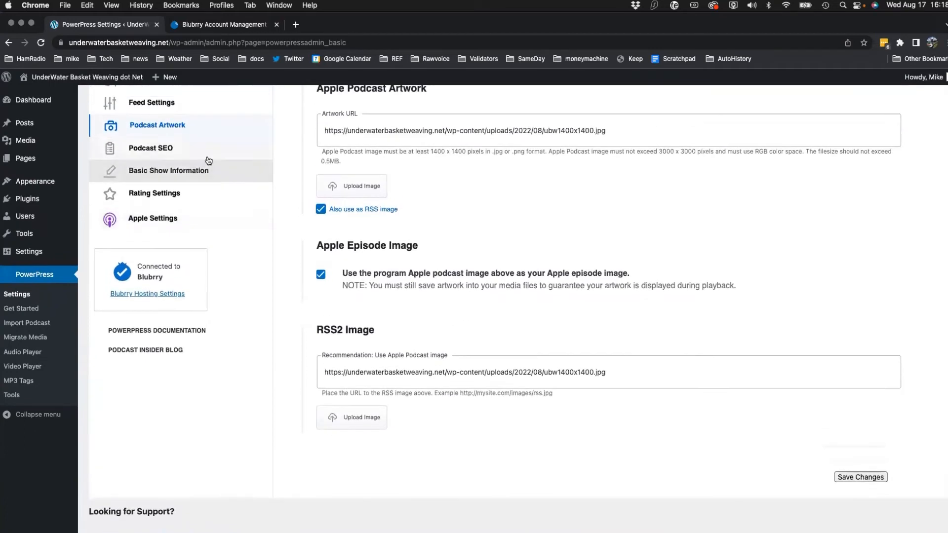
- Enable Schema.org audio objects in microdata format in the Podcast SEO settings and save the changes
{"action": "left_click", "coordinate": [170, 149]}
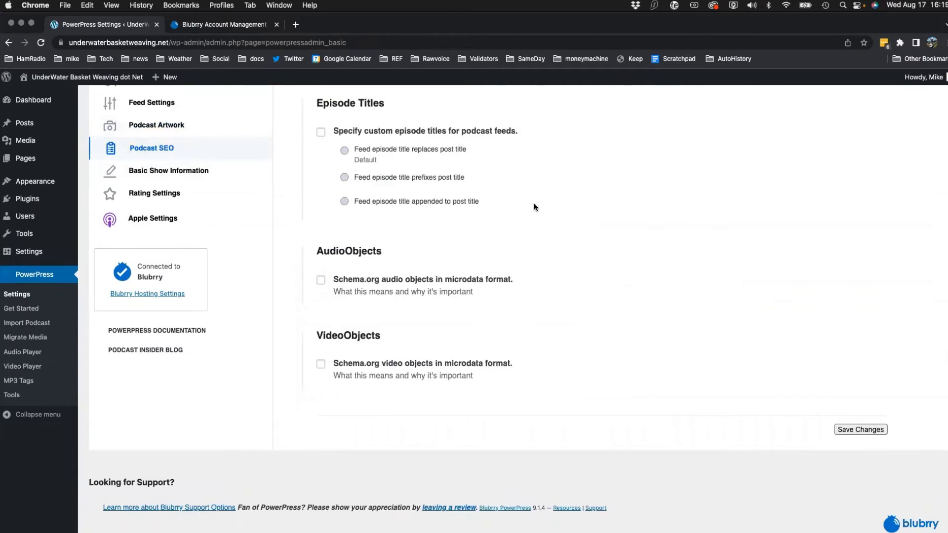
{"action": "scroll", "coordinate": [537, 207], "scroll_direction": "up", "scroll_amount": 3}
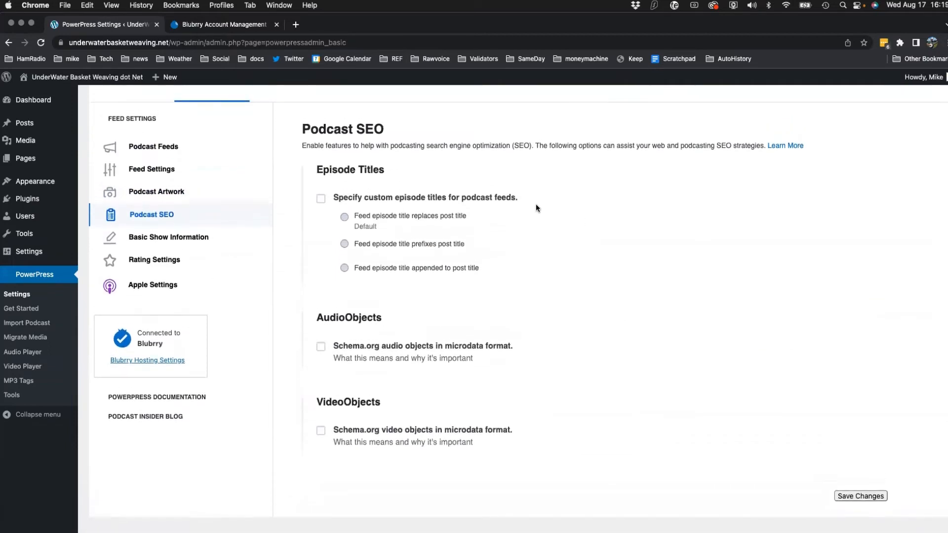
{"action": "scroll", "coordinate": [551, 212], "scroll_direction": "down", "scroll_amount": 1}
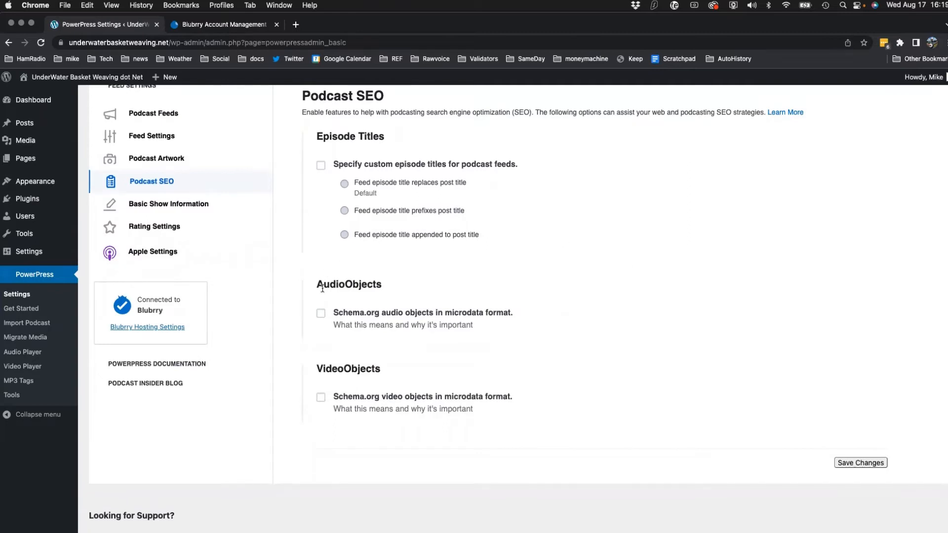
{"action": "left_click", "coordinate": [321, 314]}
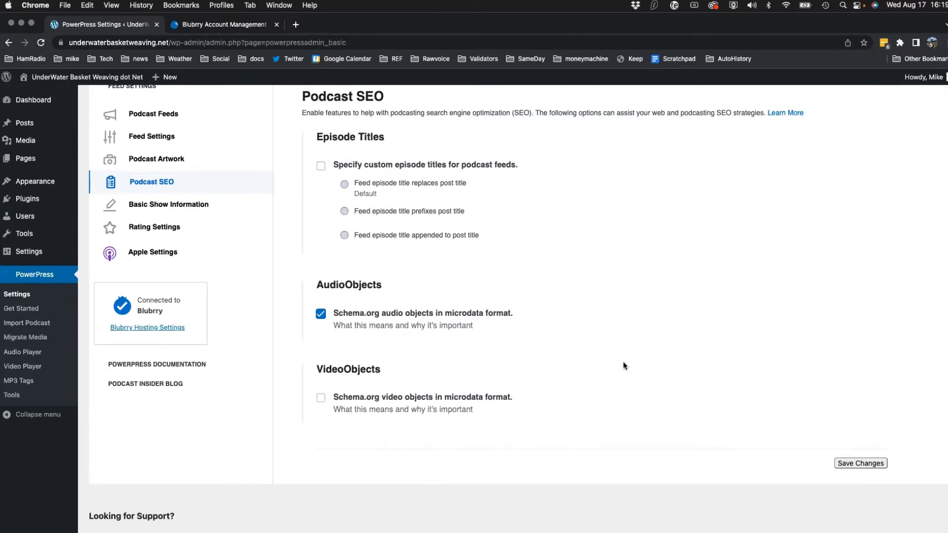
{"action": "left_click", "coordinate": [865, 465]}
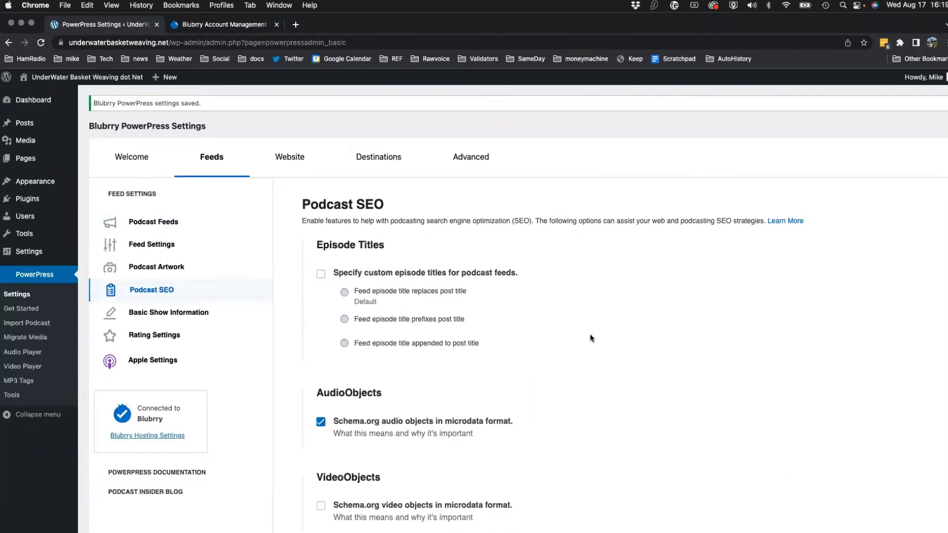
- Open the Basic Show Information settings and review the show's location entry
{"action": "scroll", "coordinate": [591, 338], "scroll_direction": "down", "scroll_amount": 3}
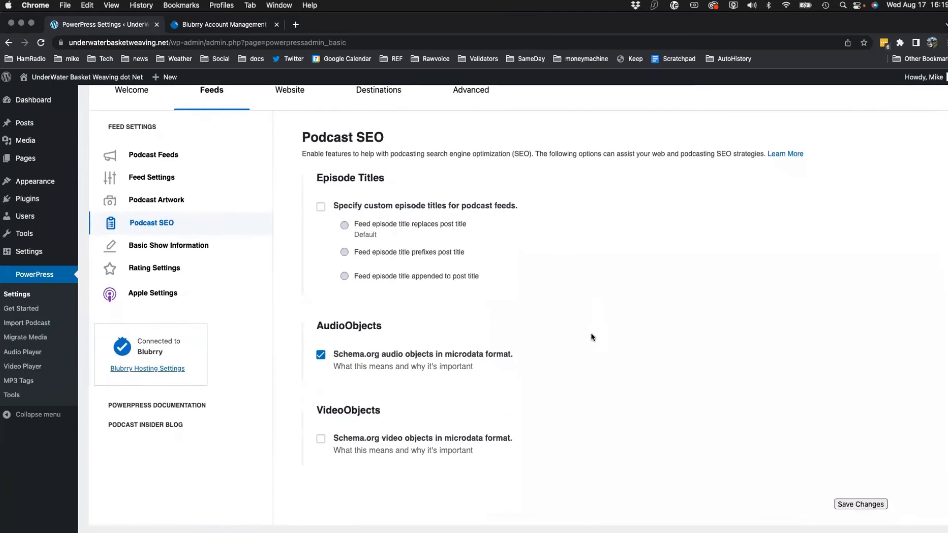
{"action": "scroll", "coordinate": [592, 338], "scroll_direction": "up", "scroll_amount": 1}
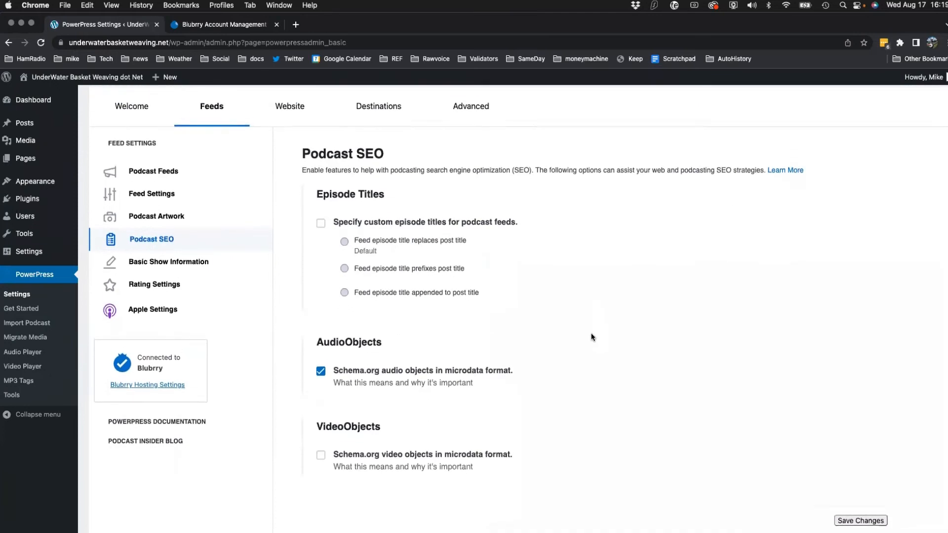
{"action": "left_click", "coordinate": [180, 266]}
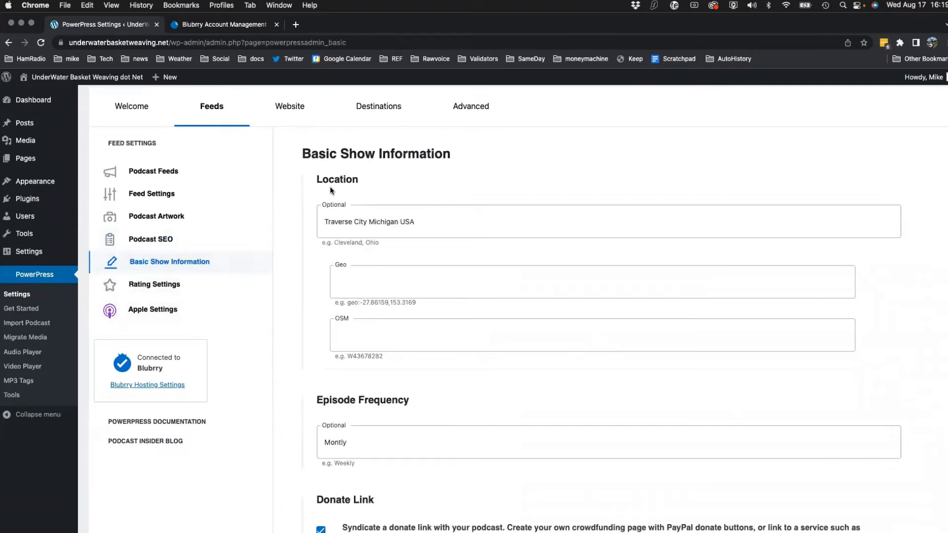
{"action": "left_click_drag", "start_coordinate": [429, 222], "coordinate": [318, 218]}
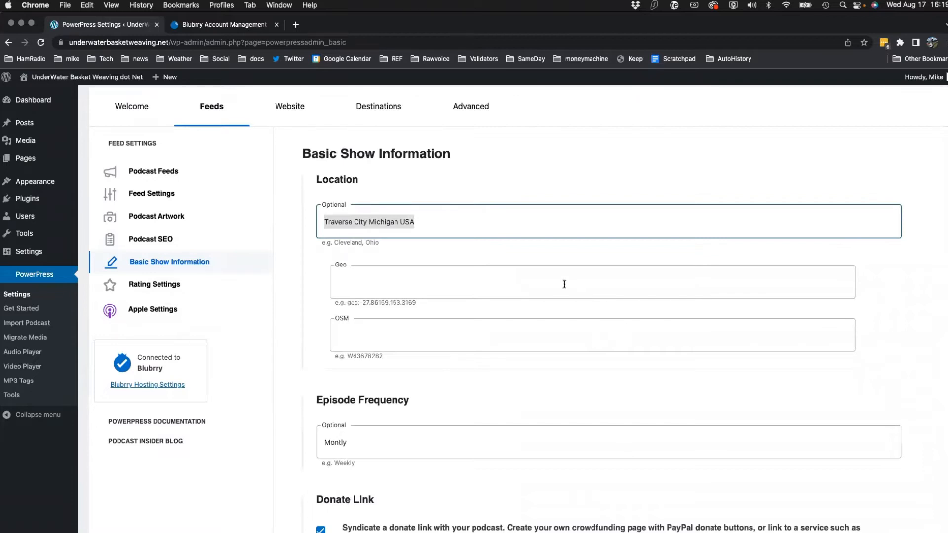
- Review the optional Geo and OSM entries beneath the show's location
{"action": "left_click", "coordinate": [437, 279]}
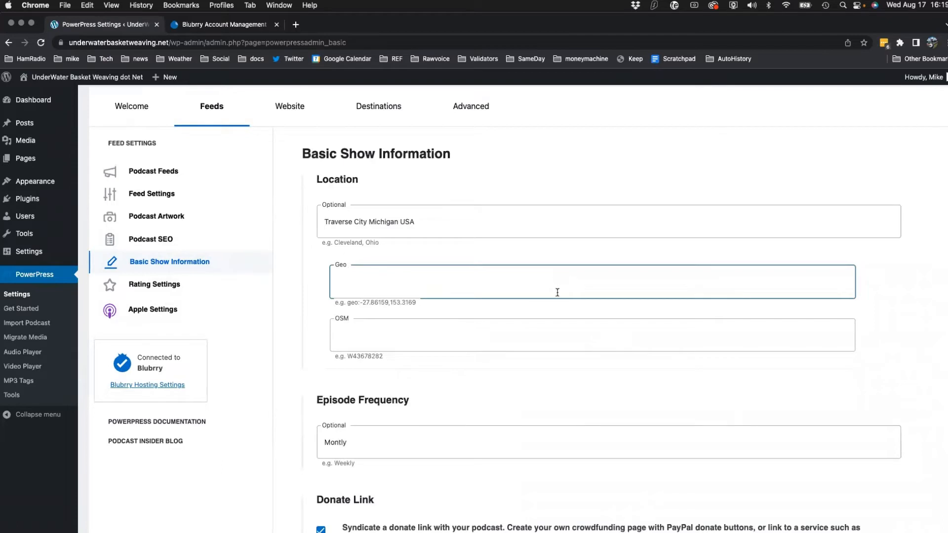
{"action": "left_click", "coordinate": [436, 333]}
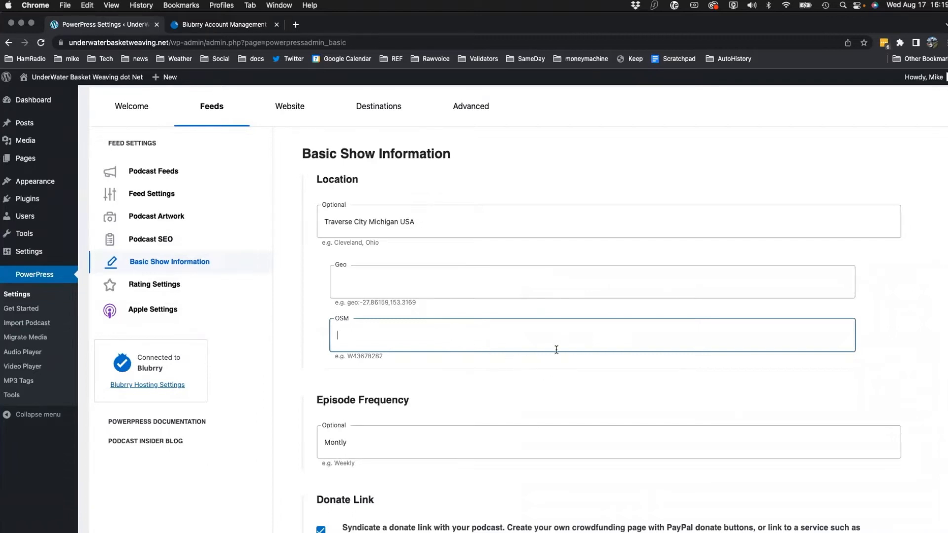
{"action": "left_click", "coordinate": [523, 370]}
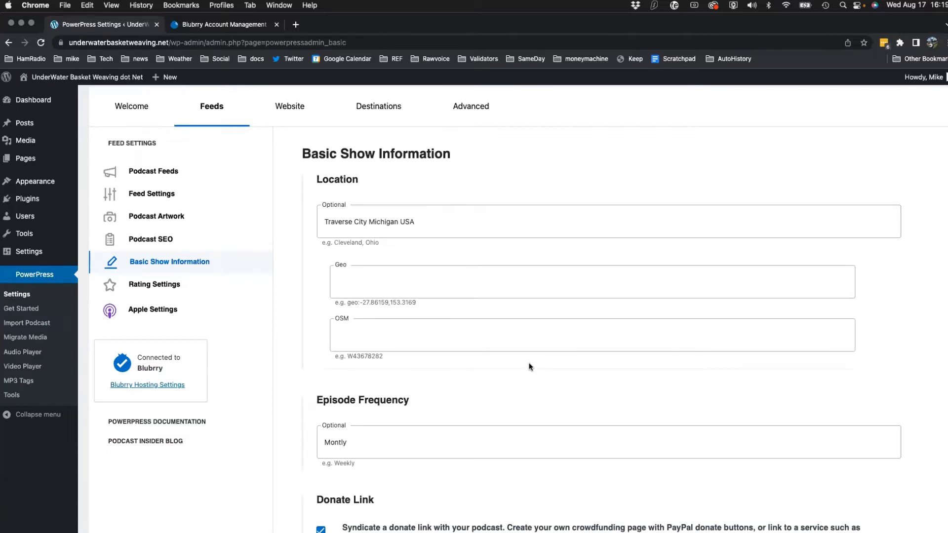
- Correct the show's episode frequency to read "Monthly"
{"action": "scroll", "coordinate": [523, 363], "scroll_direction": "down", "scroll_amount": 5}
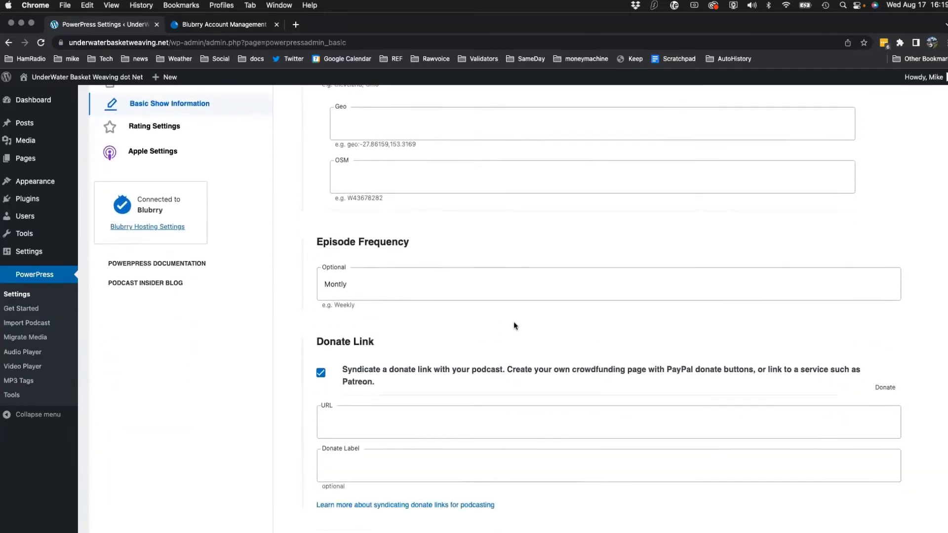
{"action": "double_click", "coordinate": [326, 268]}
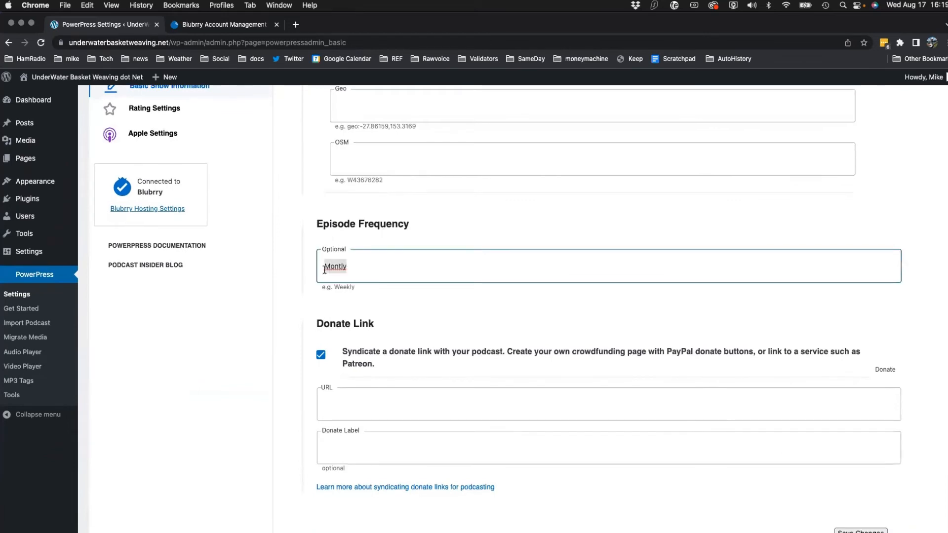
{"action": "left_click", "coordinate": [353, 275]}
{"action": "scroll", "coordinate": [369, 291], "scroll_direction": "down", "scroll_amount": 1}
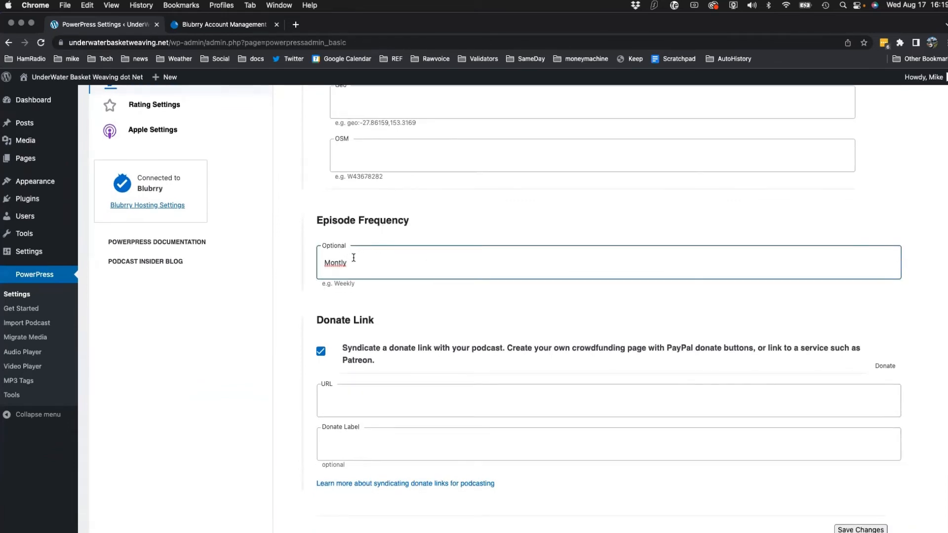
{"action": "left_click_drag", "start_coordinate": [353, 259], "coordinate": [318, 270]}
{"action": "type", "text": "Monthly"}
- Turn off syndicating a donate link with the podcast, leave its URL and label empty, and save the Basic Show Information
{"action": "scroll", "coordinate": [473, 301], "scroll_direction": "down", "scroll_amount": 3}
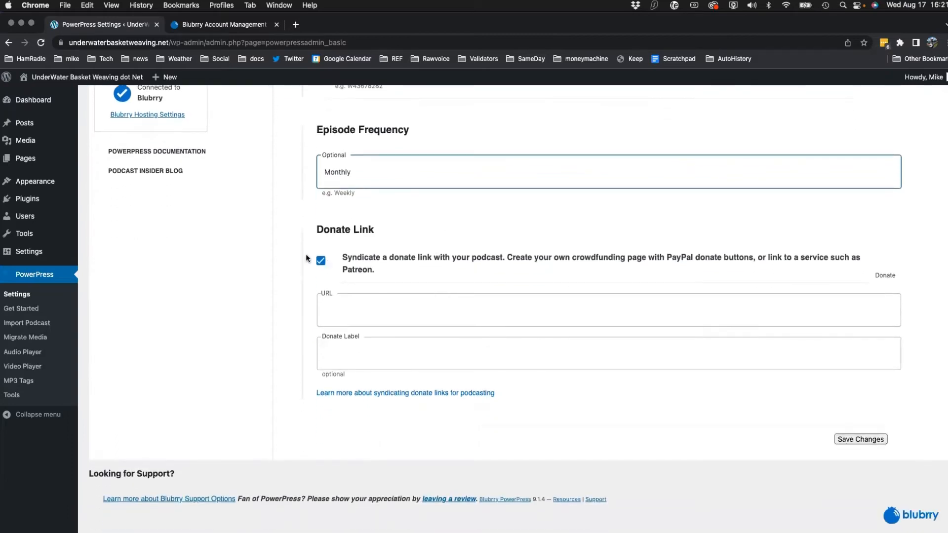
{"action": "left_click", "coordinate": [321, 261]}
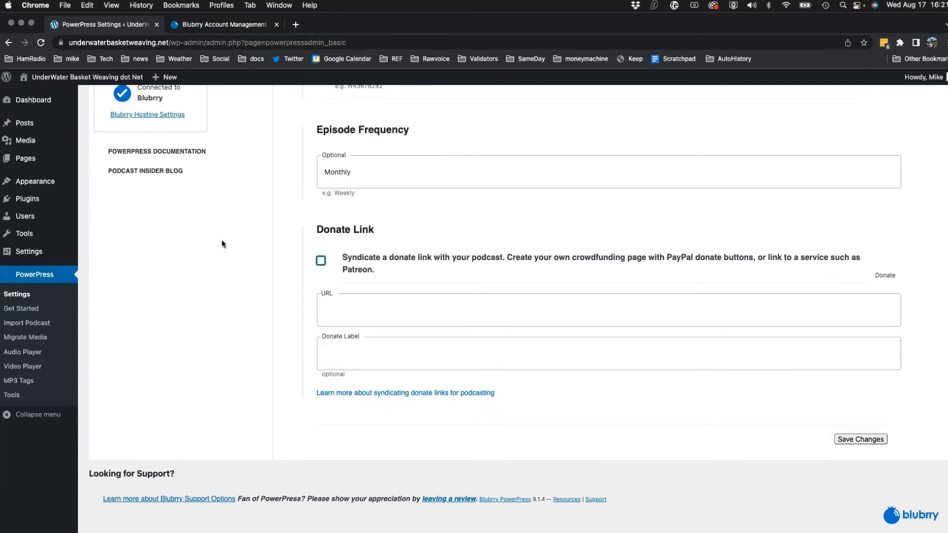
{"action": "left_click", "coordinate": [386, 310]}
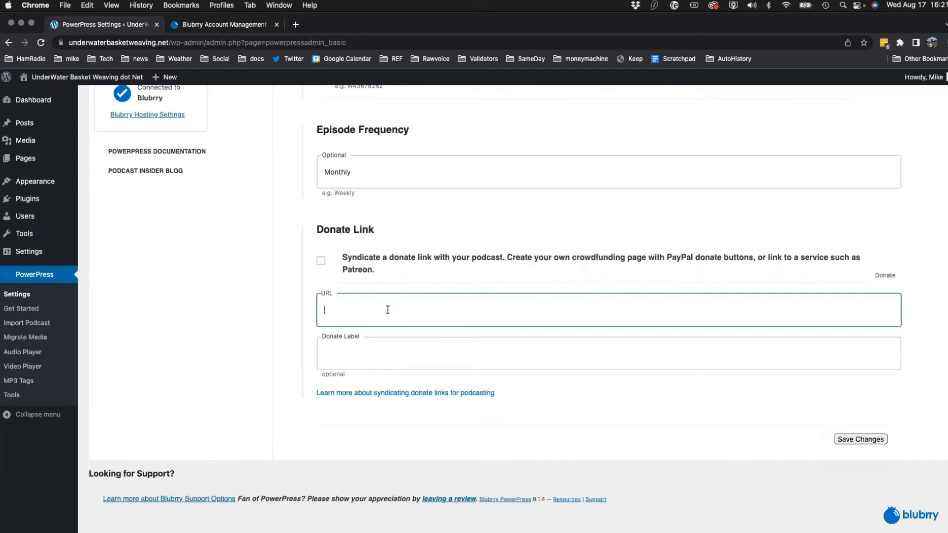
{"action": "scroll", "coordinate": [387, 310], "scroll_direction": "down", "scroll_amount": 1}
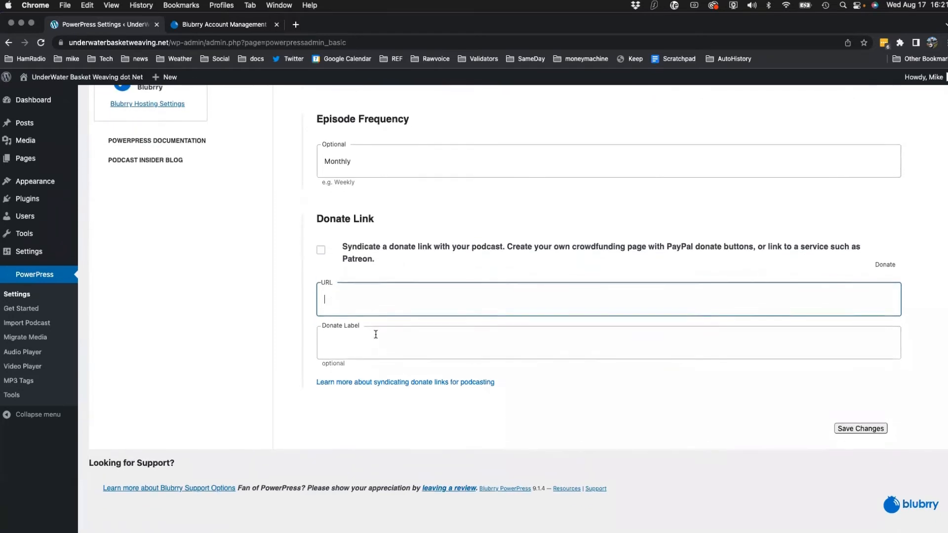
{"action": "left_click", "coordinate": [376, 340]}
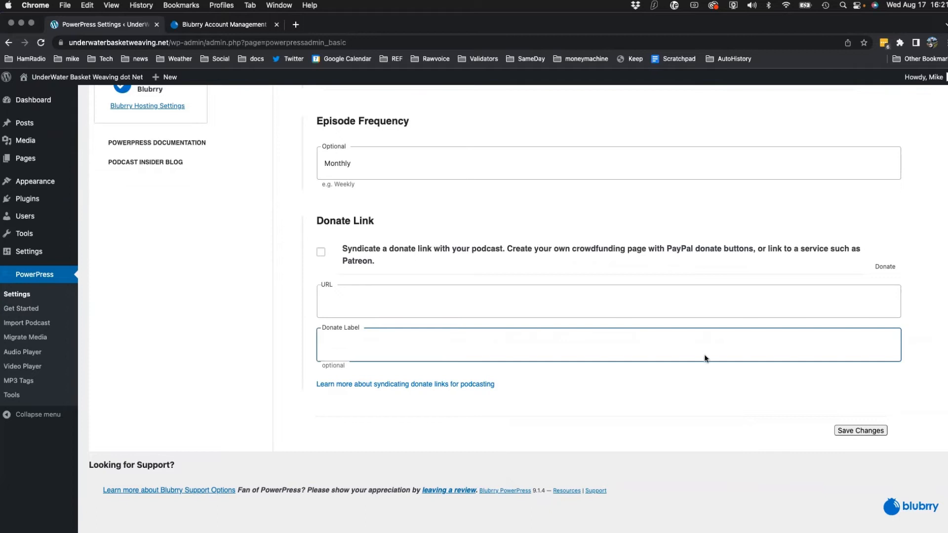
{"action": "left_click", "coordinate": [860, 431]}
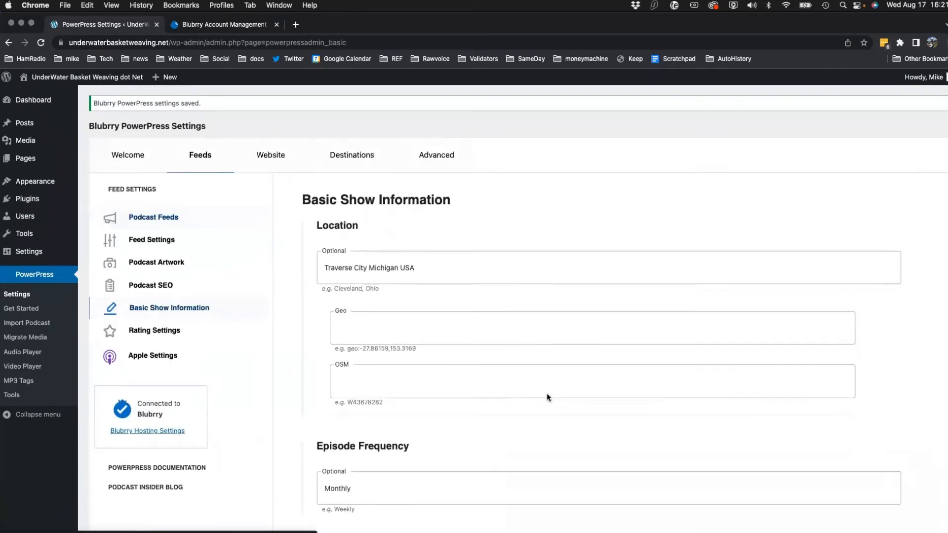
- Set the podcast's parental rating to TV-G (General audience) in the Rating Settings and save the changes
{"action": "left_click", "coordinate": [157, 336]}
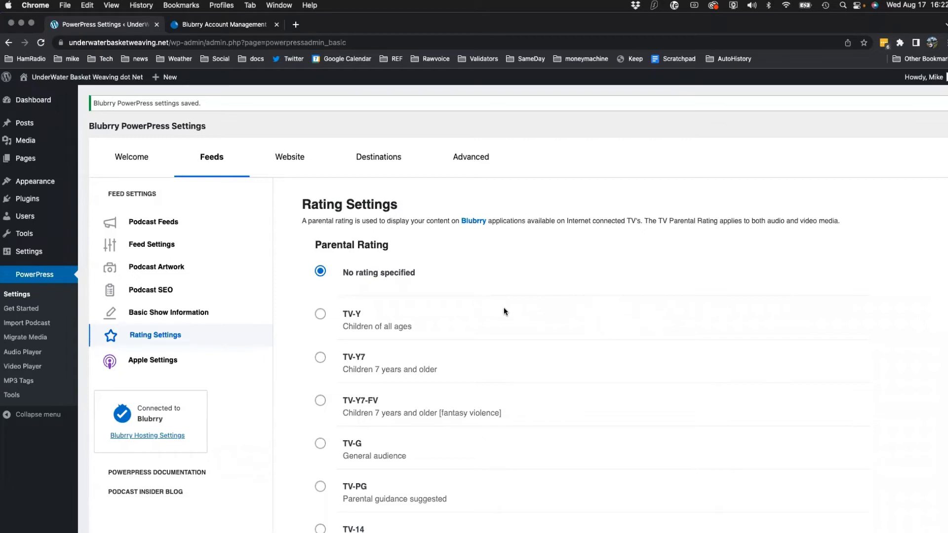
{"action": "scroll", "coordinate": [501, 306], "scroll_direction": "down", "scroll_amount": 3}
{"action": "scroll", "coordinate": [499, 305], "scroll_direction": "down", "scroll_amount": 1}
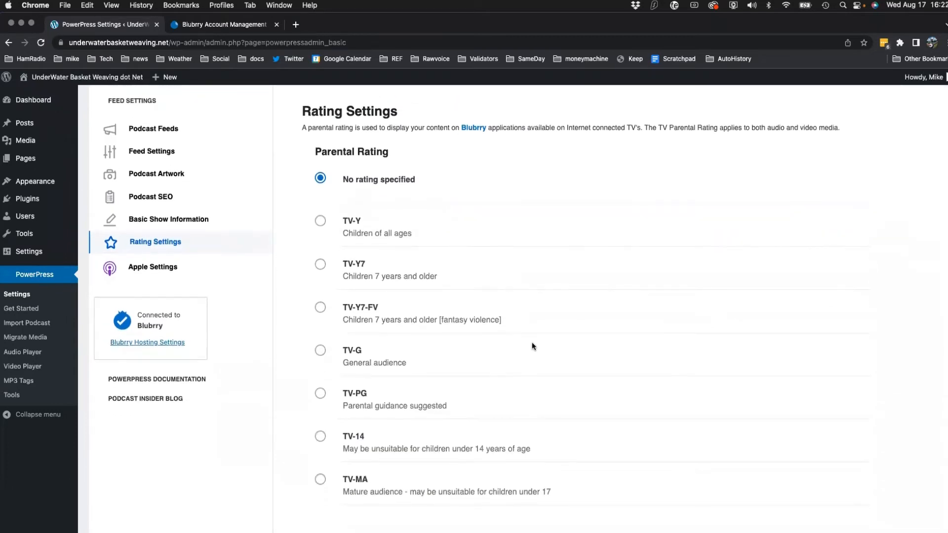
{"action": "left_click", "coordinate": [327, 351]}
{"action": "scroll", "coordinate": [588, 355], "scroll_direction": "down", "scroll_amount": 3}
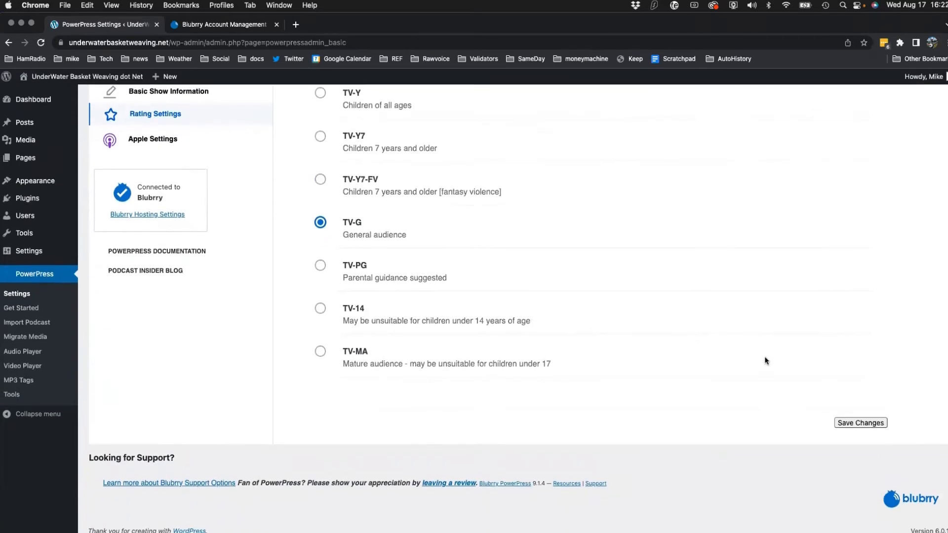
{"action": "left_click", "coordinate": [862, 425]}
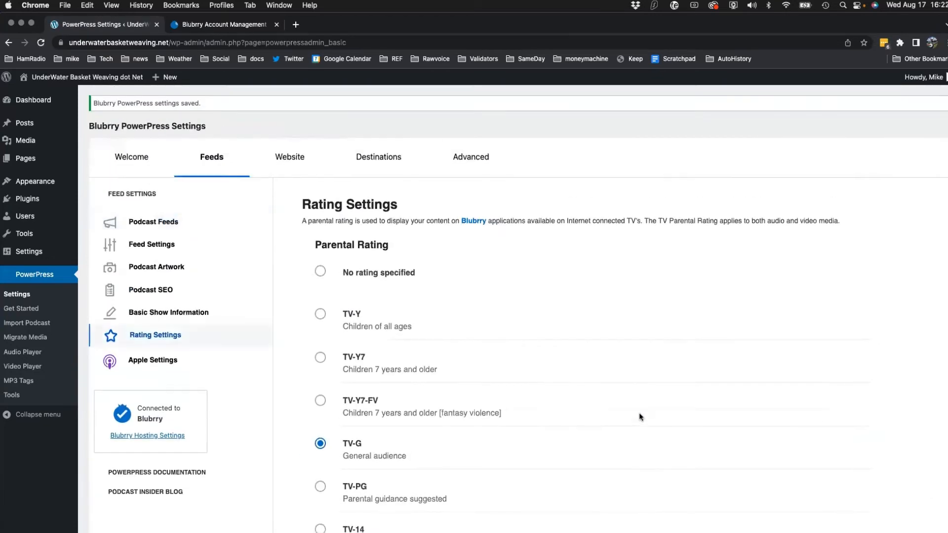
- In the Apple Settings, enter "Underwater basket weaving news, technology and practices from experts in the field" as both the program subtitle and program summary
{"action": "left_click", "coordinate": [148, 361]}
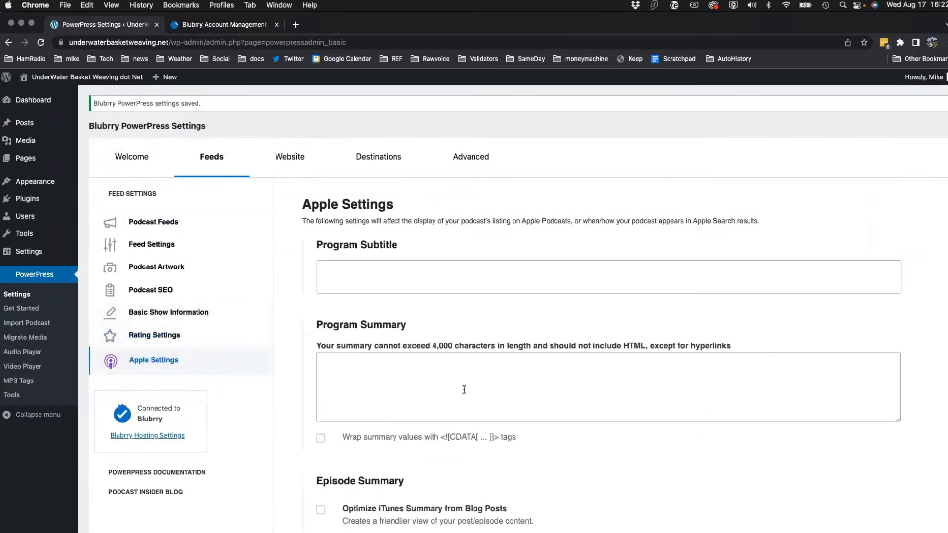
{"action": "scroll", "coordinate": [464, 390], "scroll_direction": "down", "scroll_amount": 1}
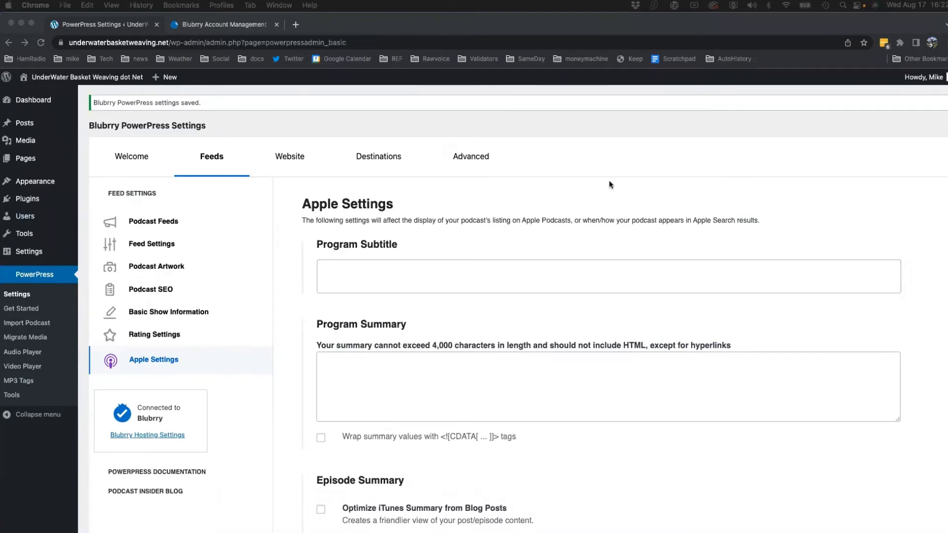
{"action": "left_click", "coordinate": [450, 276]}
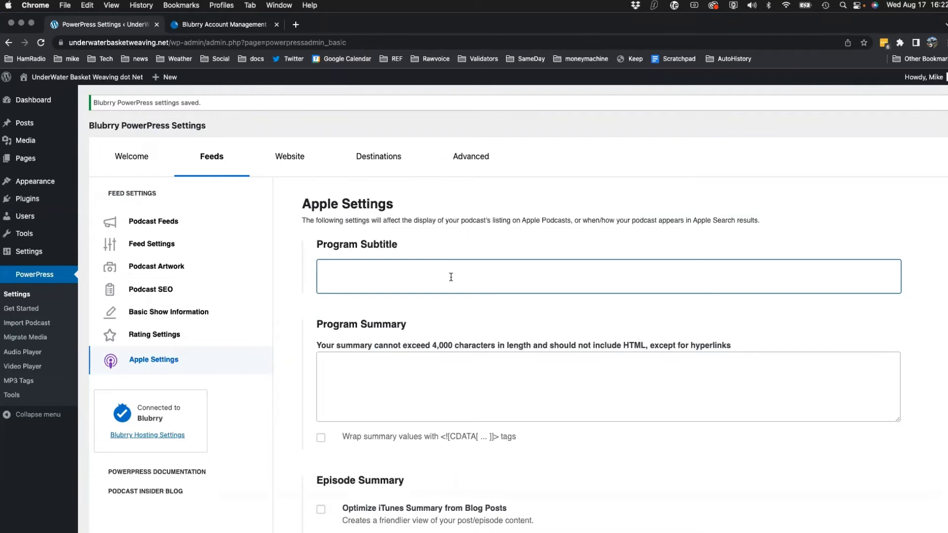
{"action": "type", "text": "Underwater basket weaving news, technology and practices from experts in the field"}
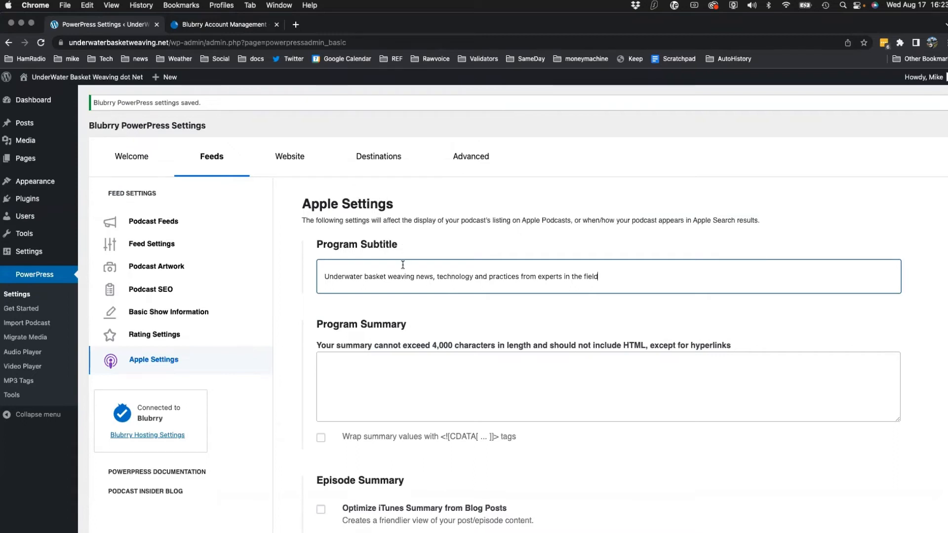
{"action": "left_click", "coordinate": [373, 371]}
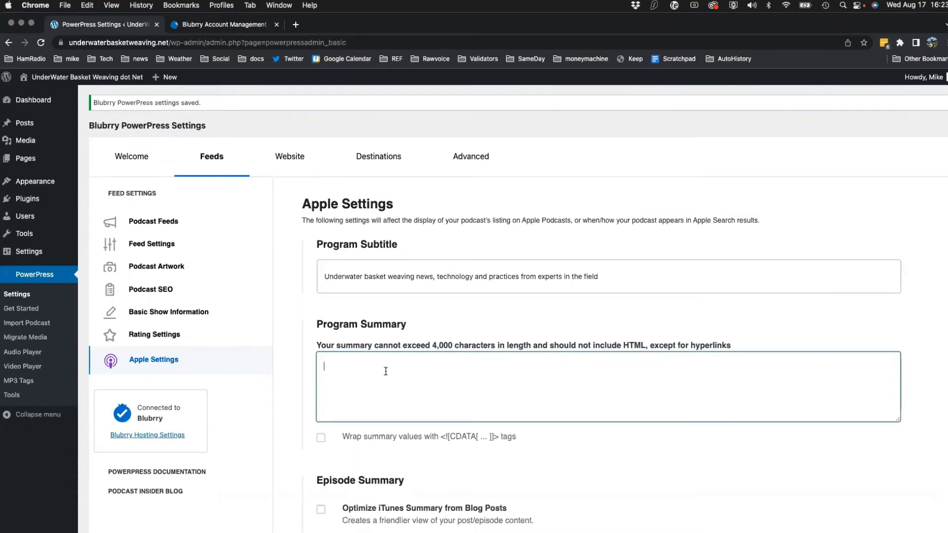
{"action": "type", "text": "Underwater basket weaving news, technology and practices from experts in the field"}
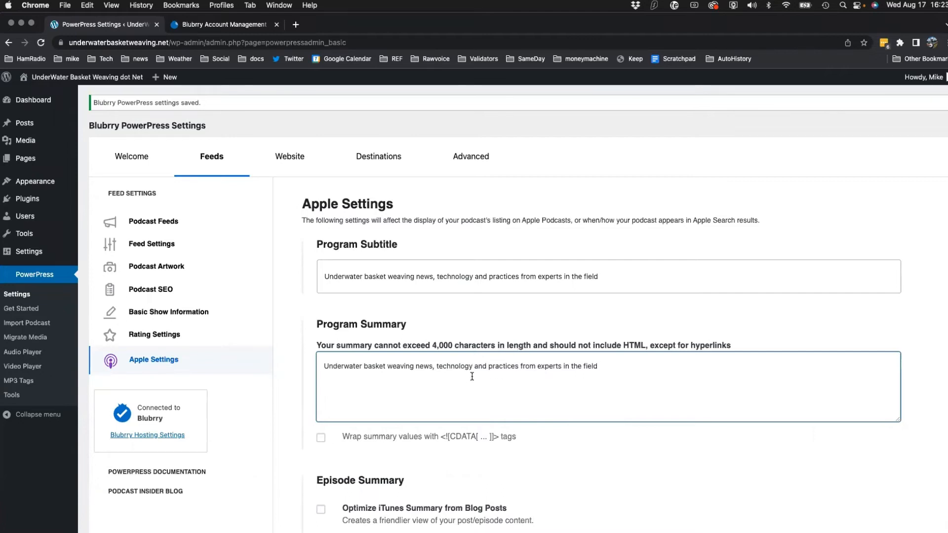
- Enter the podcast author's full name as the Author Name in the Apple Settings
{"action": "scroll", "coordinate": [476, 374], "scroll_direction": "down", "scroll_amount": 1}
{"action": "scroll", "coordinate": [494, 370], "scroll_direction": "down", "scroll_amount": 2}
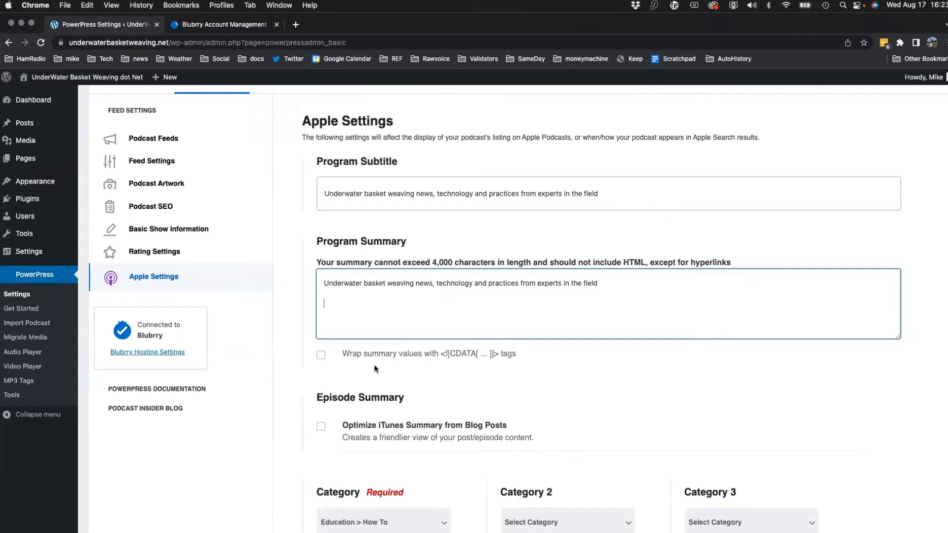
{"action": "scroll", "coordinate": [380, 370], "scroll_direction": "down", "scroll_amount": 3}
{"action": "scroll", "coordinate": [437, 371], "scroll_direction": "down", "scroll_amount": 3}
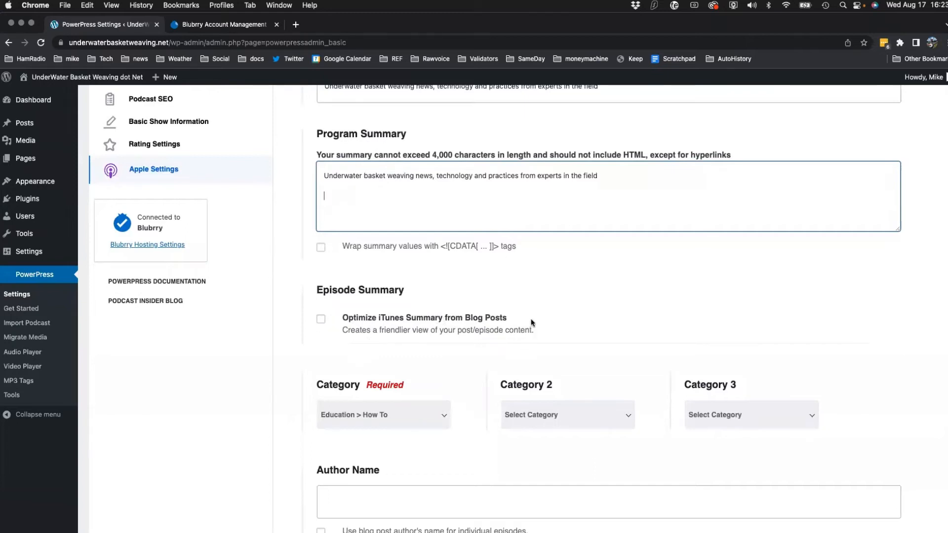
{"action": "scroll", "coordinate": [493, 321], "scroll_direction": "down", "scroll_amount": 5}
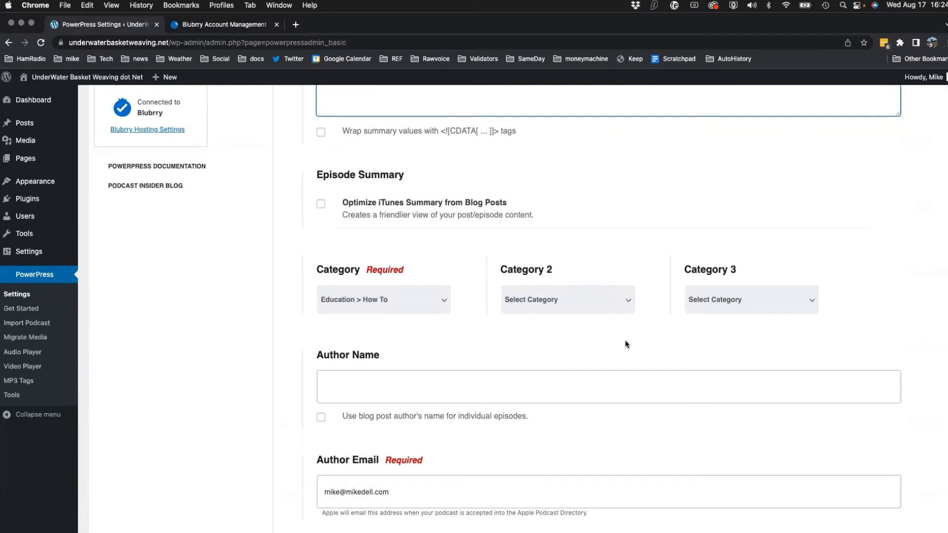
{"action": "scroll", "coordinate": [486, 372], "scroll_direction": "down", "scroll_amount": 2}
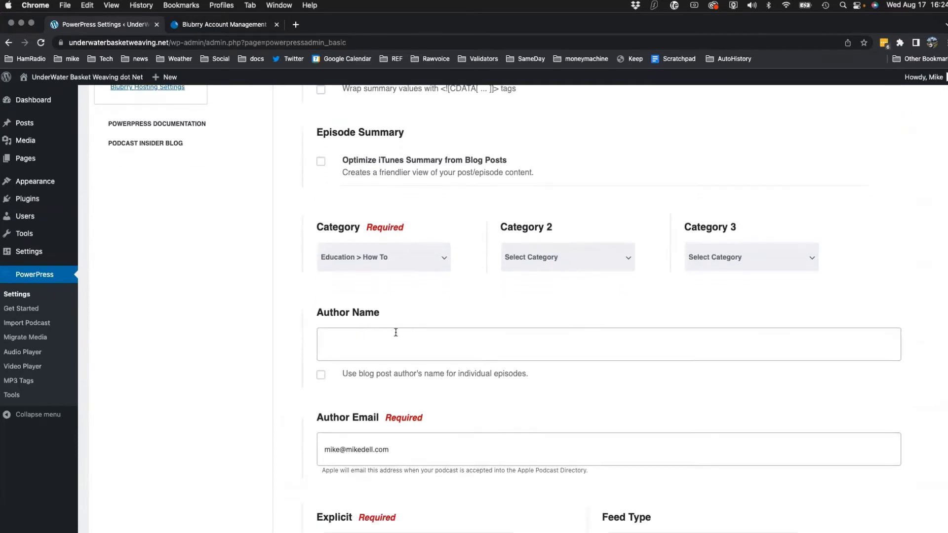
{"action": "left_click", "coordinate": [383, 342]}
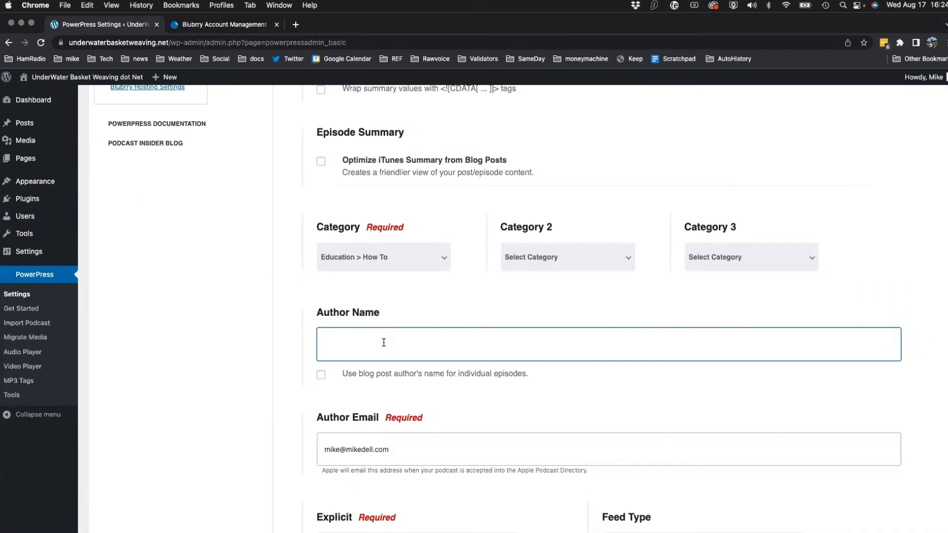
{"action": "type", "text": "Mike Dell"}
- Change the domain of the Author Email to the author's Blubrry address and check the entry
{"action": "left_click_drag", "start_coordinate": [372, 451], "coordinate": [345, 452]}
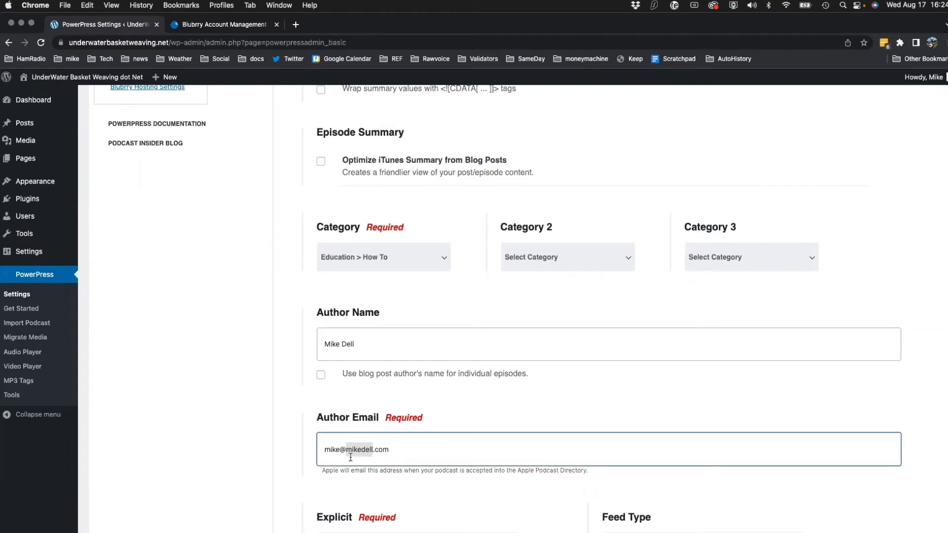
{"action": "type", "text": "blubrry"}
{"action": "scroll", "coordinate": [505, 358], "scroll_direction": "down", "scroll_amount": 5}
{"action": "scroll", "coordinate": [523, 358], "scroll_direction": "down", "scroll_amount": 1}
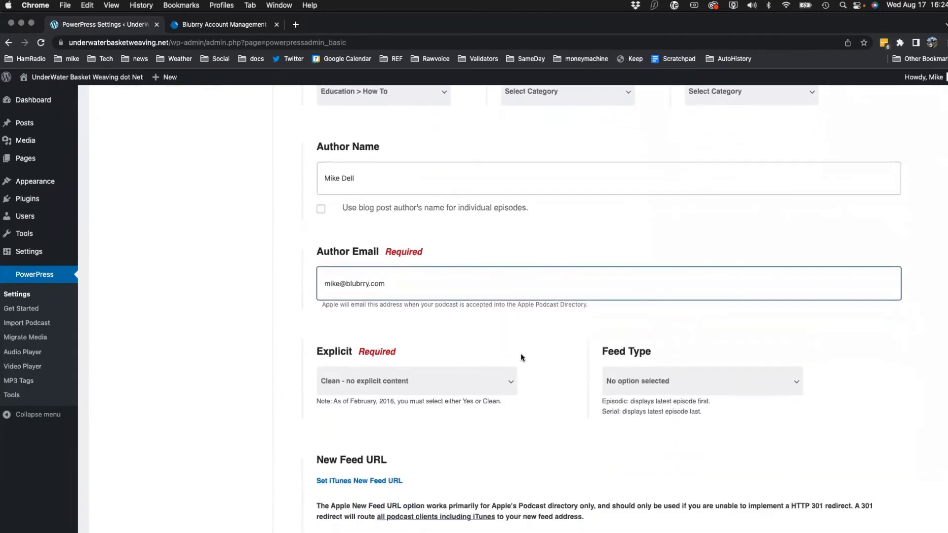
{"action": "left_click_drag", "start_coordinate": [406, 283], "coordinate": [302, 288]}
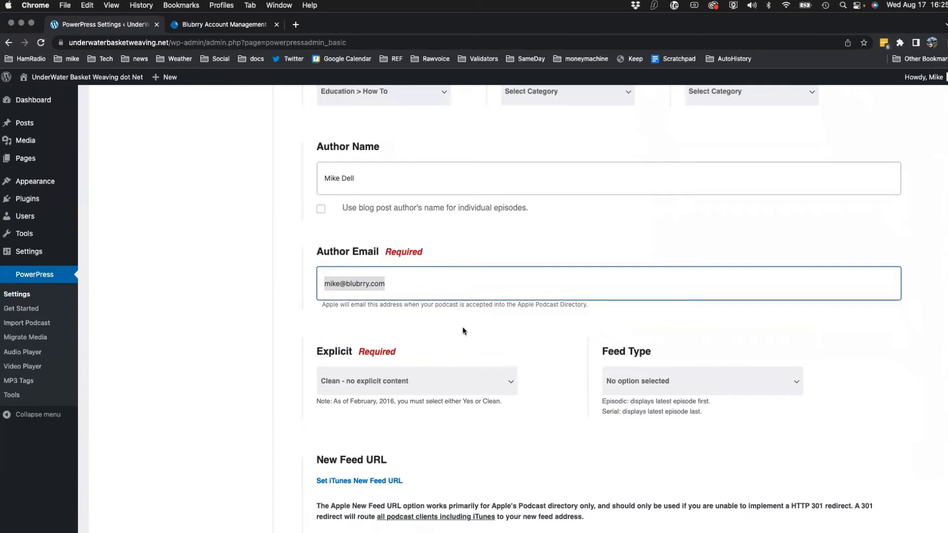
- Check the Explicit choices for the podcast and select "Clean - no explicit content"
{"action": "scroll", "coordinate": [434, 322], "scroll_direction": "down", "scroll_amount": 3}
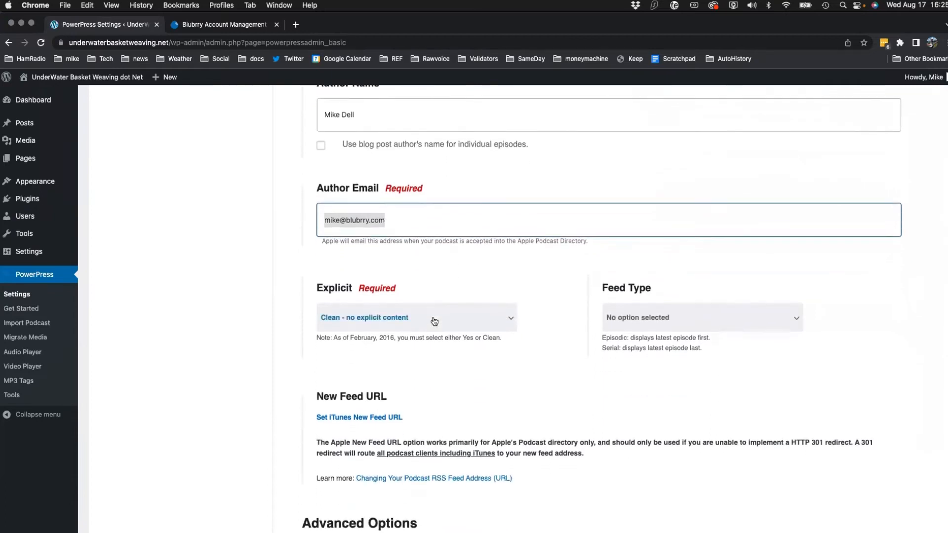
{"action": "scroll", "coordinate": [434, 322], "scroll_direction": "down", "scroll_amount": 2}
{"action": "left_click", "coordinate": [448, 280]}
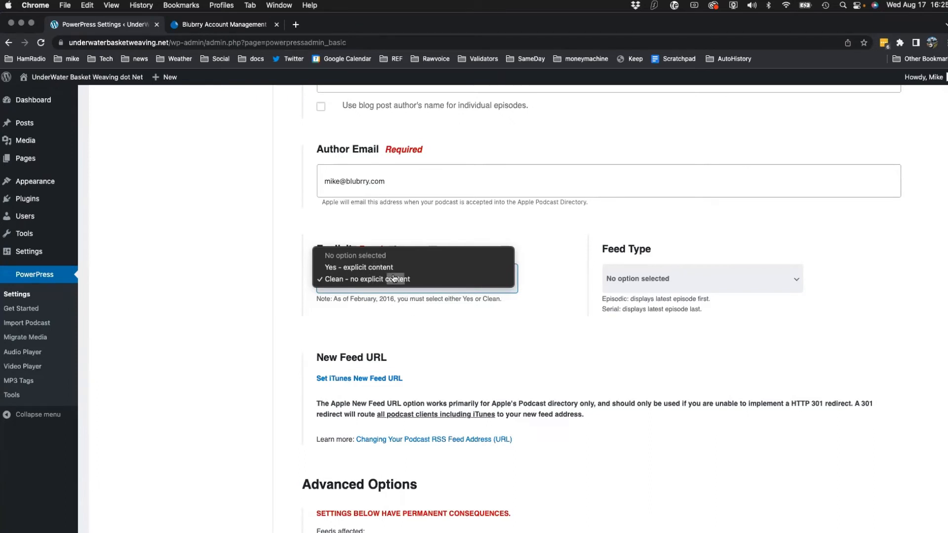
{"action": "left_click", "coordinate": [476, 338]}
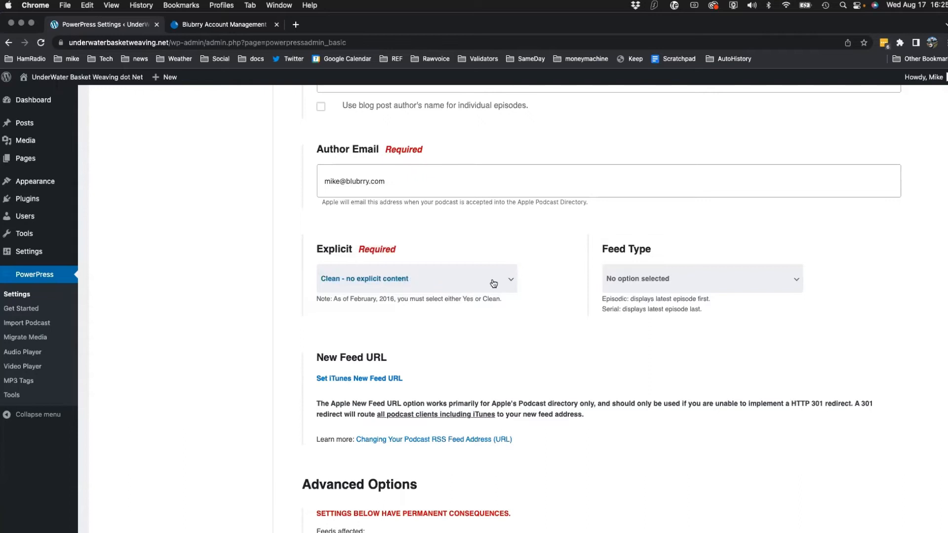
{"action": "left_click", "coordinate": [512, 279]}
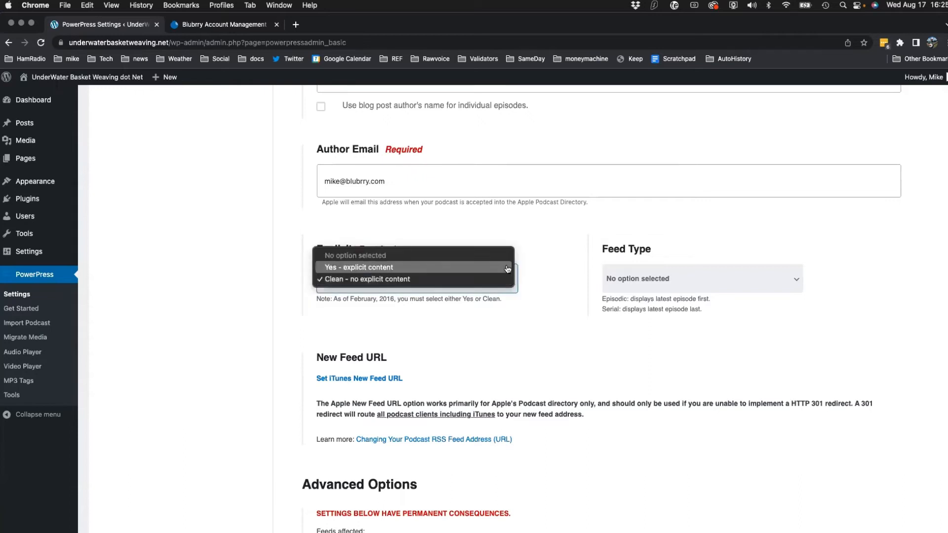
{"action": "left_click", "coordinate": [386, 280]}
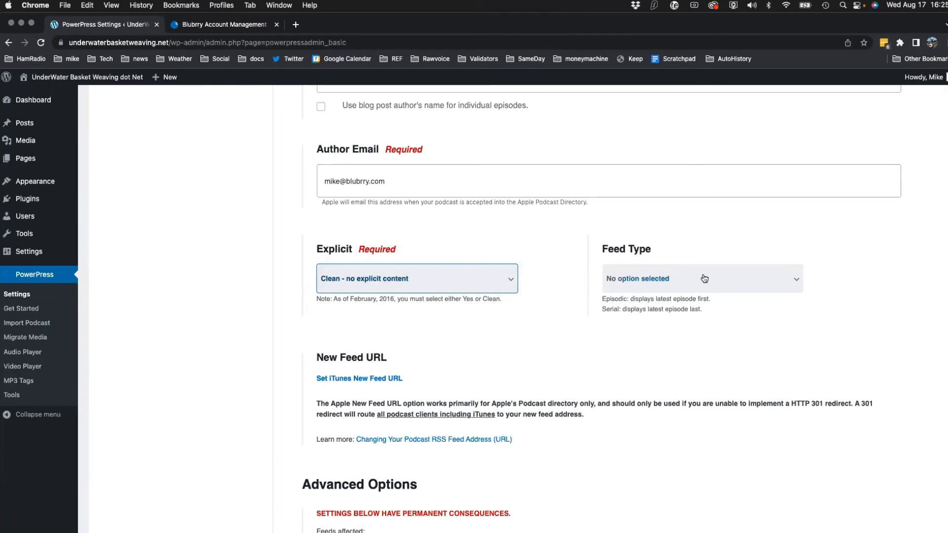
- Check the Feed Type choices, keep "No option selected", and save the Apple settings
{"action": "left_click", "coordinate": [799, 283]}
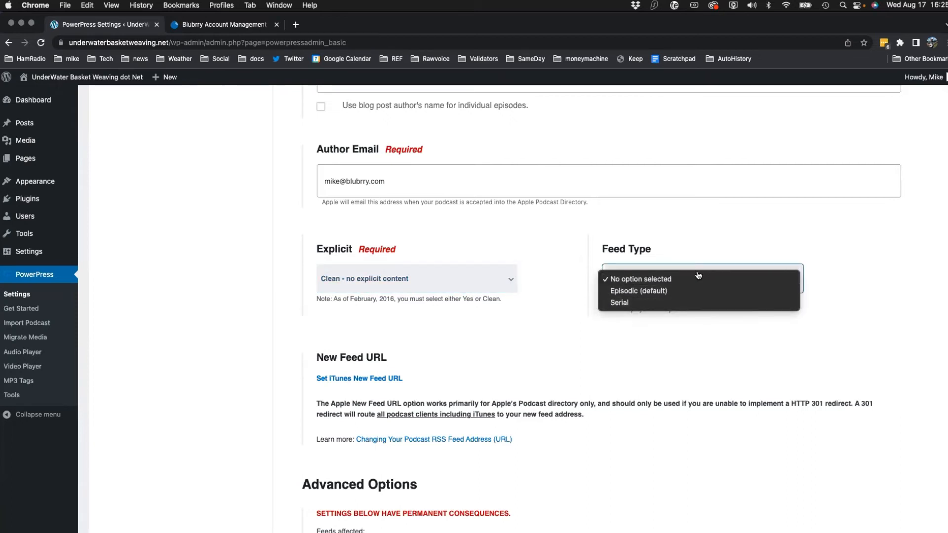
{"action": "left_click", "coordinate": [675, 277]}
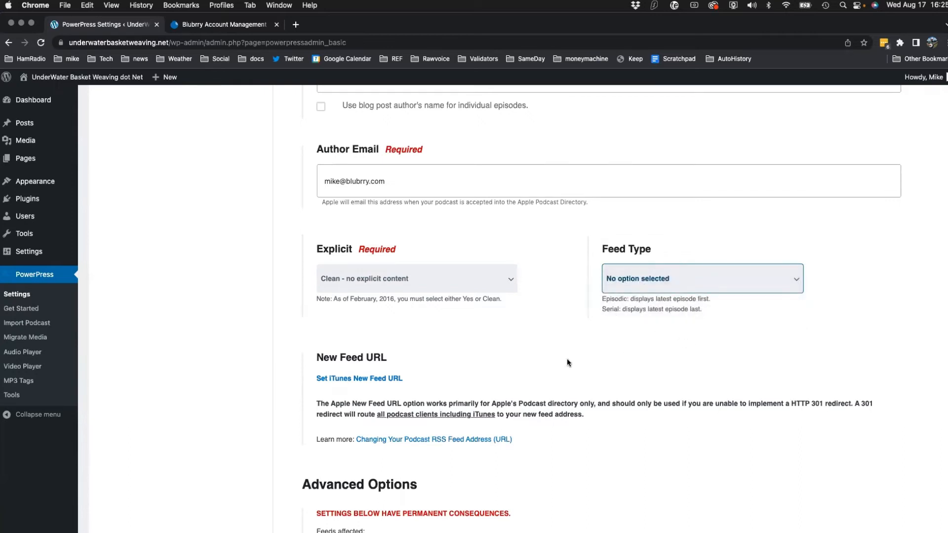
{"action": "scroll", "coordinate": [587, 300], "scroll_direction": "down", "scroll_amount": 3}
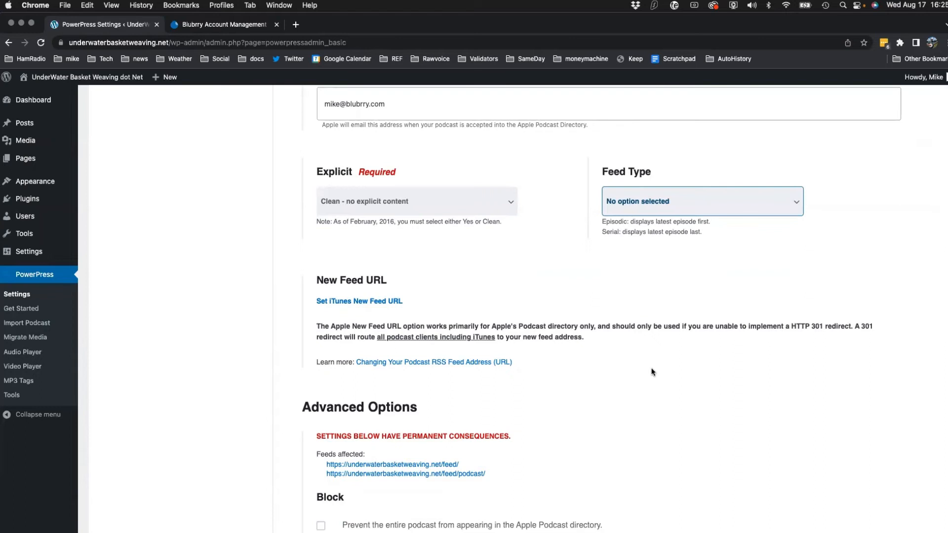
{"action": "scroll", "coordinate": [656, 363], "scroll_direction": "down", "scroll_amount": 5}
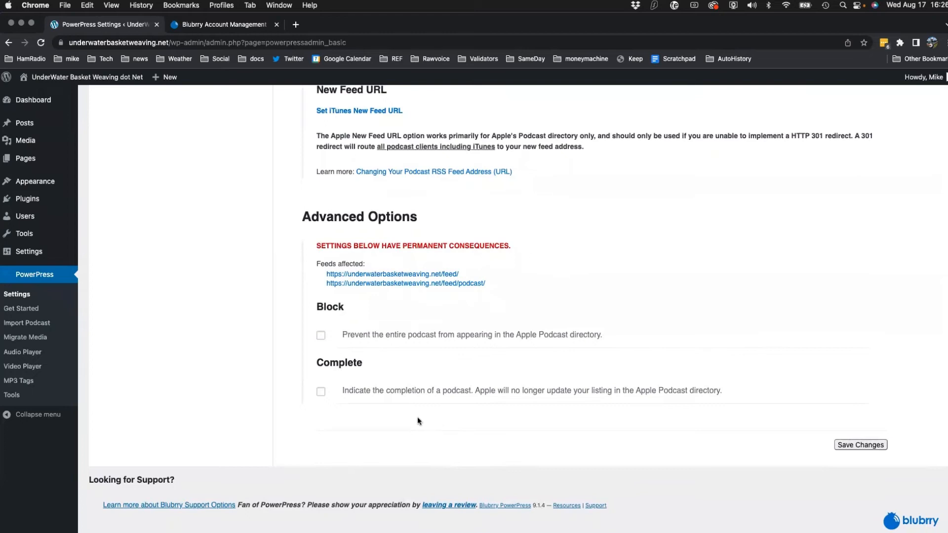
{"action": "left_click", "coordinate": [867, 446]}
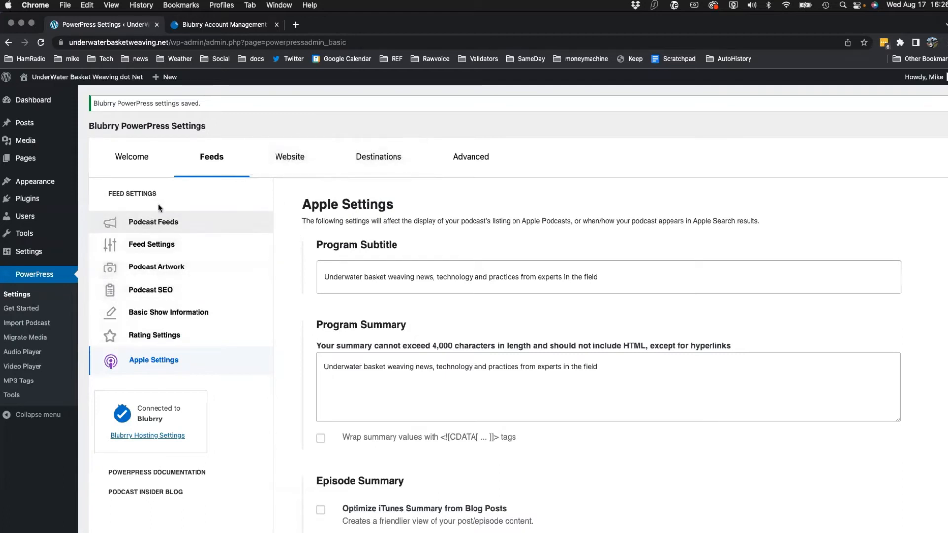
- Create a new post titled "Weaving your First Basket - UBWP001"
{"action": "mouse_move", "coordinate": [40, 127]}
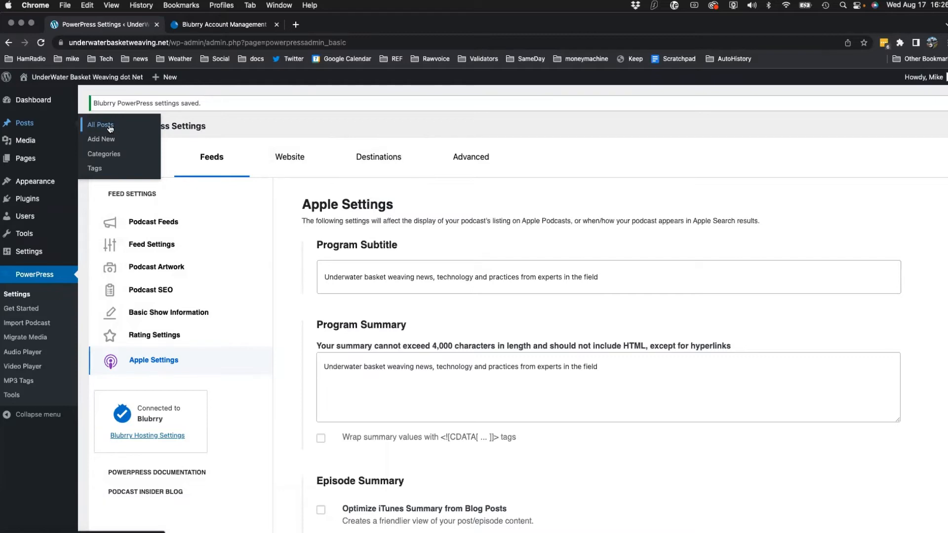
{"action": "left_click", "coordinate": [101, 143]}
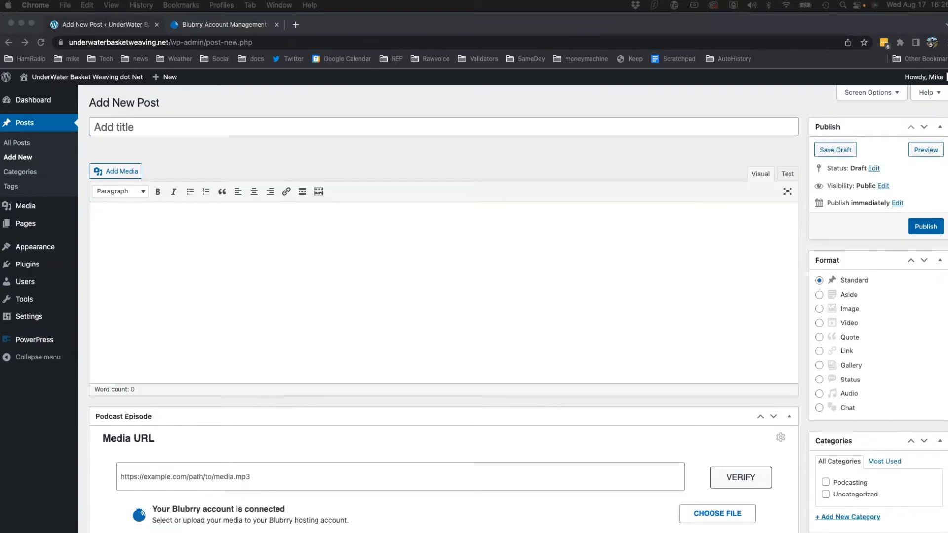
{"action": "left_click", "coordinate": [226, 127]}
{"action": "type", "text": "Weaving your First Basket - UBWP001"}
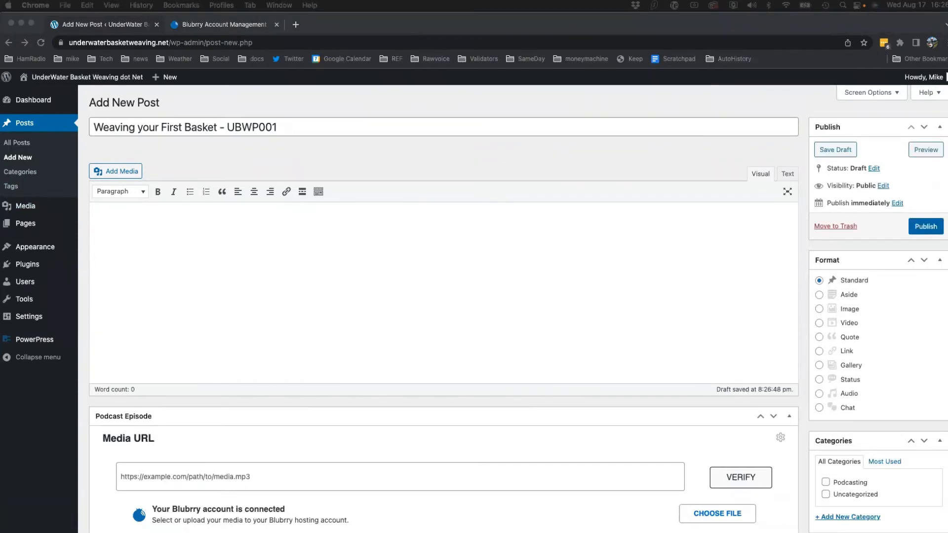
- Paste the prepared episode description and contact line into the post body and remove the extra blank lines between them
{"action": "left_click", "coordinate": [173, 244]}
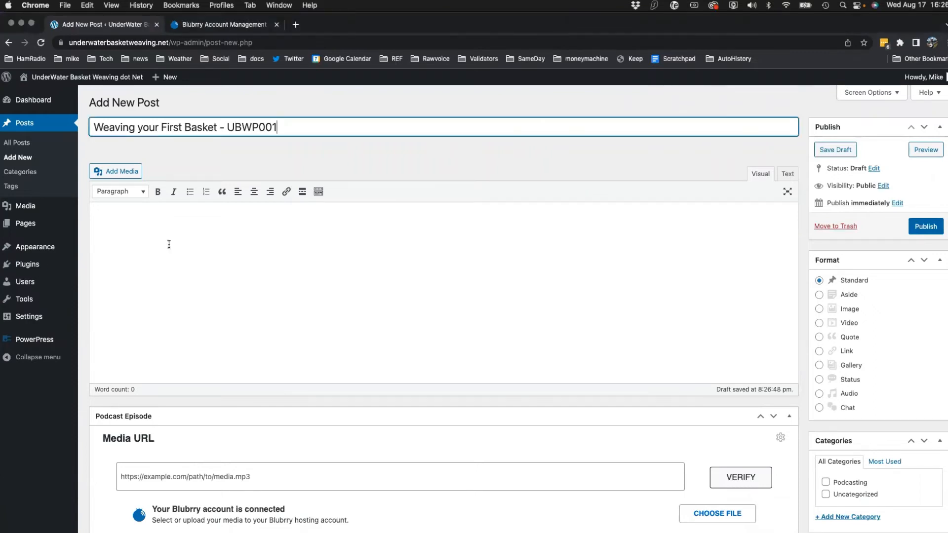
{"action": "key", "text": "super+v"}
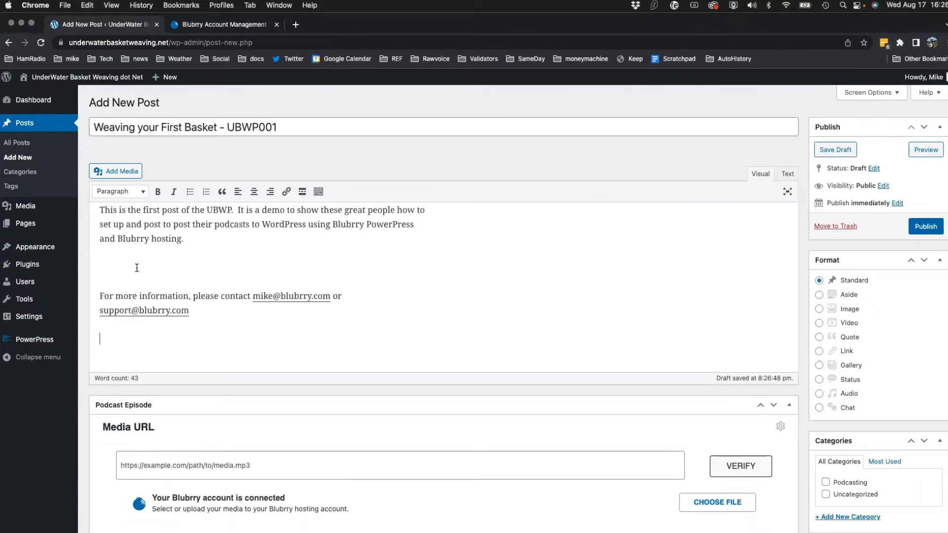
{"action": "key", "text": "Delete"}
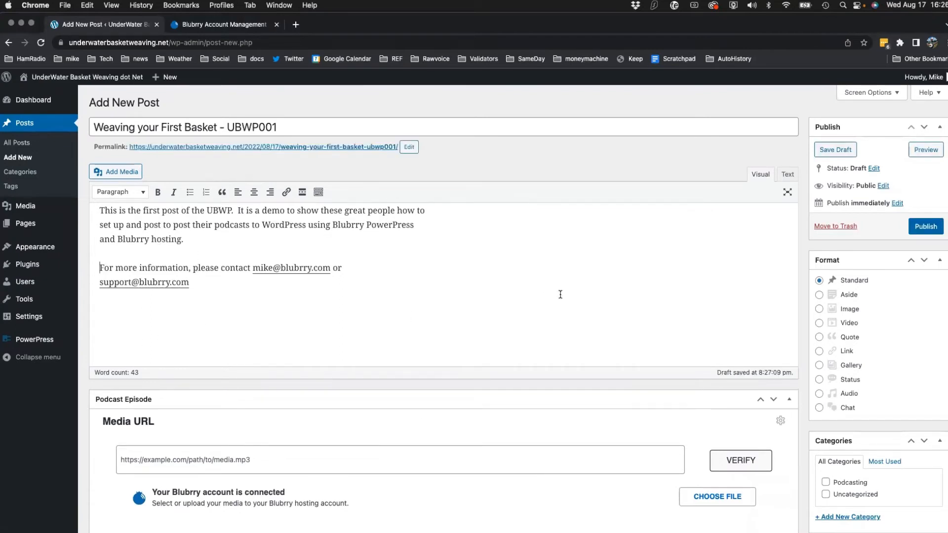
- Look over the draft post and assign it to the Podcasting category
{"action": "scroll", "coordinate": [502, 257], "scroll_direction": "down", "scroll_amount": 2}
{"action": "scroll", "coordinate": [502, 257], "scroll_direction": "up", "scroll_amount": 2}
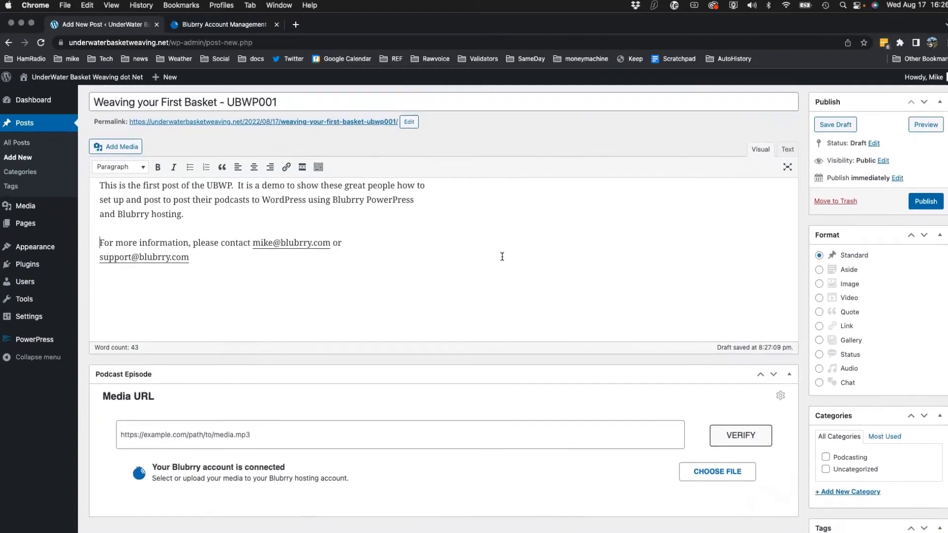
{"action": "scroll", "coordinate": [502, 256], "scroll_direction": "down", "scroll_amount": 3}
{"action": "scroll", "coordinate": [502, 256], "scroll_direction": "up", "scroll_amount": 1}
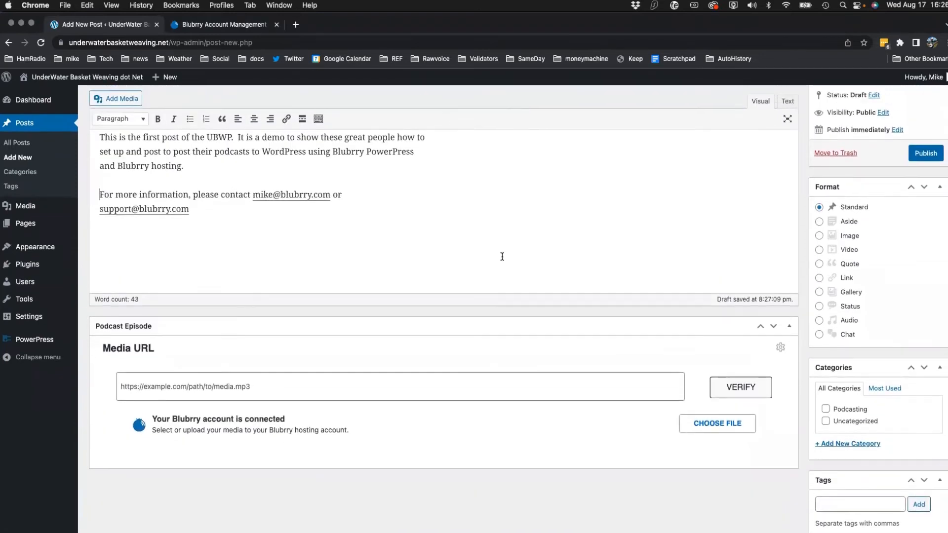
{"action": "scroll", "coordinate": [599, 255], "scroll_direction": "up", "scroll_amount": 2}
{"action": "scroll", "coordinate": [406, 266], "scroll_direction": "up", "scroll_amount": 2}
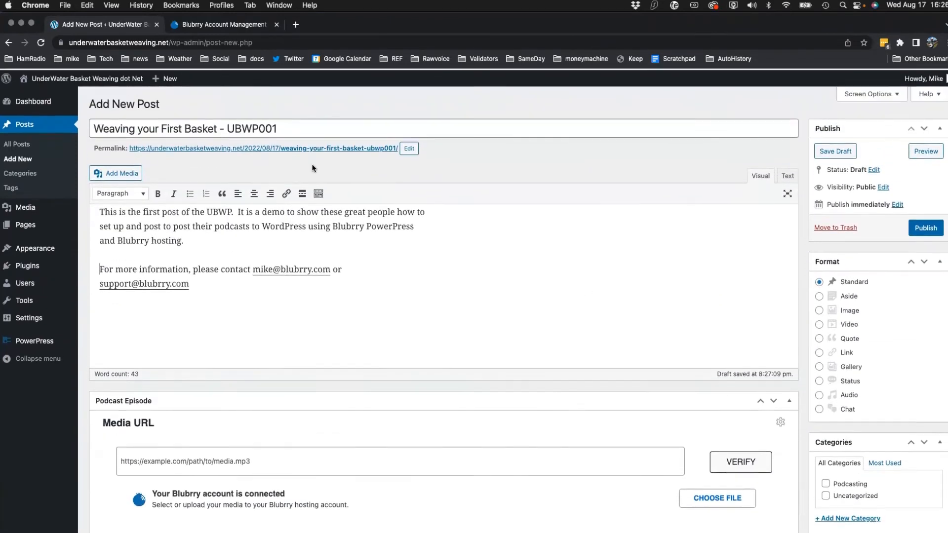
{"action": "scroll", "coordinate": [515, 303], "scroll_direction": "down", "scroll_amount": 3}
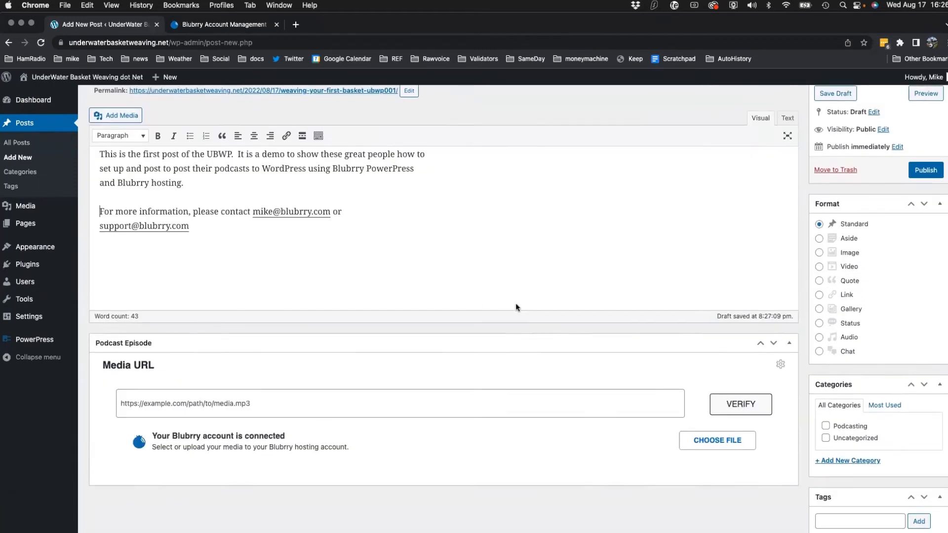
{"action": "left_click", "coordinate": [825, 409]}
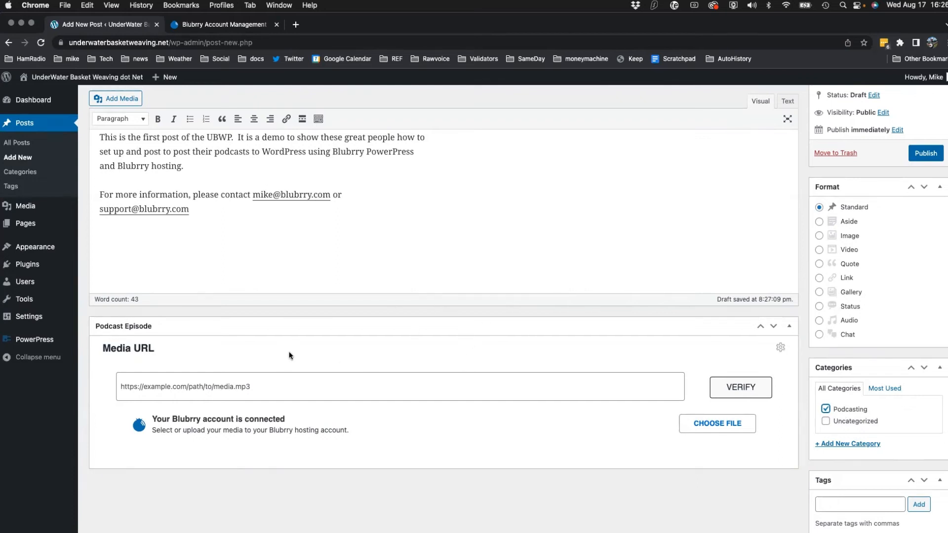
- Upload UBWP001.mp3 from the webinar folder to Blubrry hosting as the episode's media file and verify it
{"action": "scroll", "coordinate": [318, 340], "scroll_direction": "down", "scroll_amount": 2}
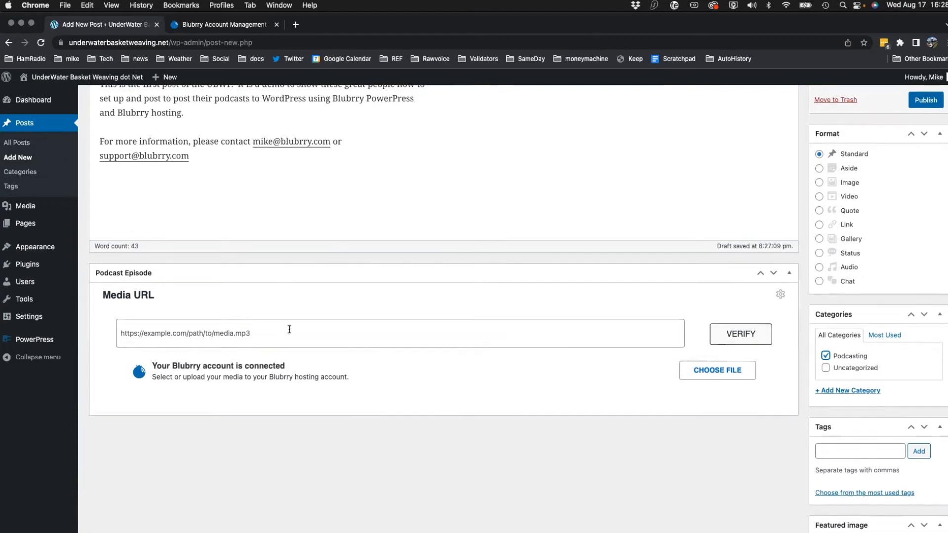
{"action": "left_click", "coordinate": [287, 332]}
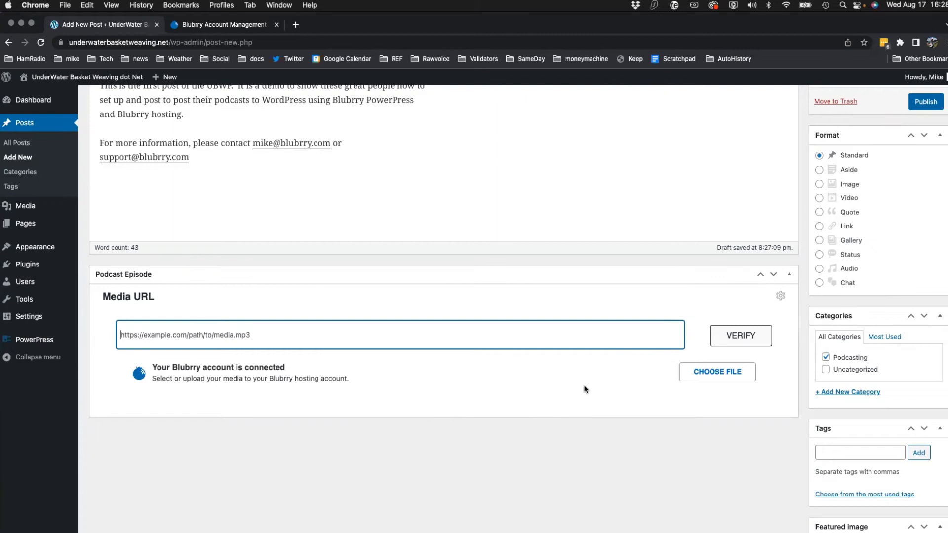
{"action": "left_click", "coordinate": [710, 375]}
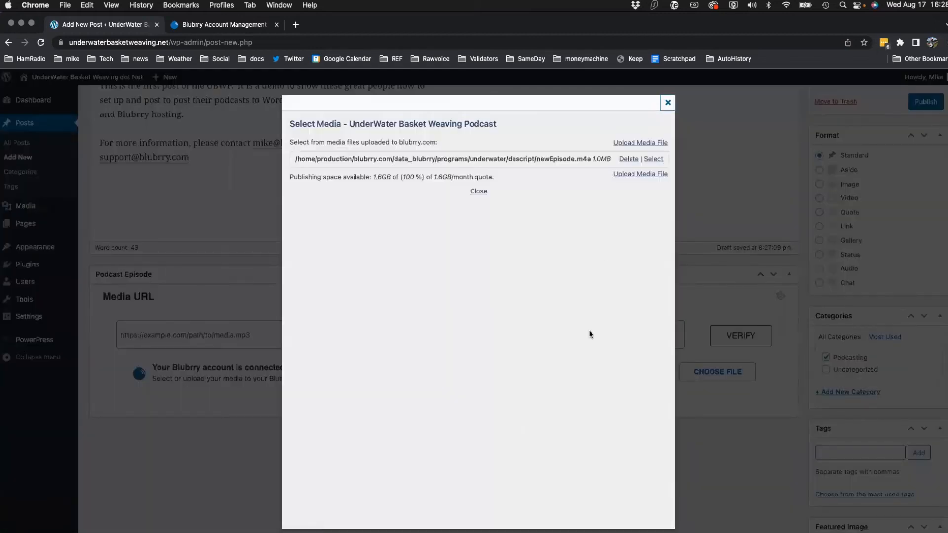
{"action": "left_click", "coordinate": [640, 143]}
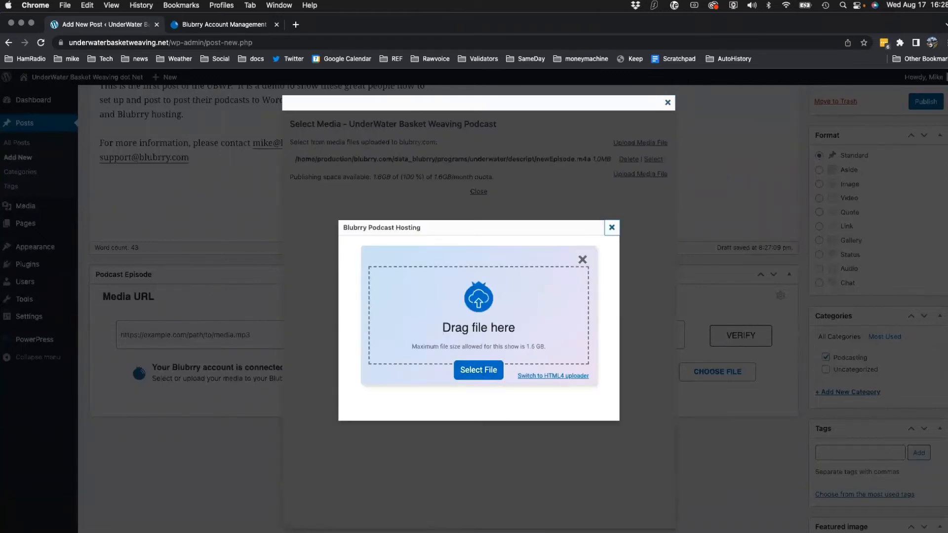
{"action": "left_click", "coordinate": [488, 373]}
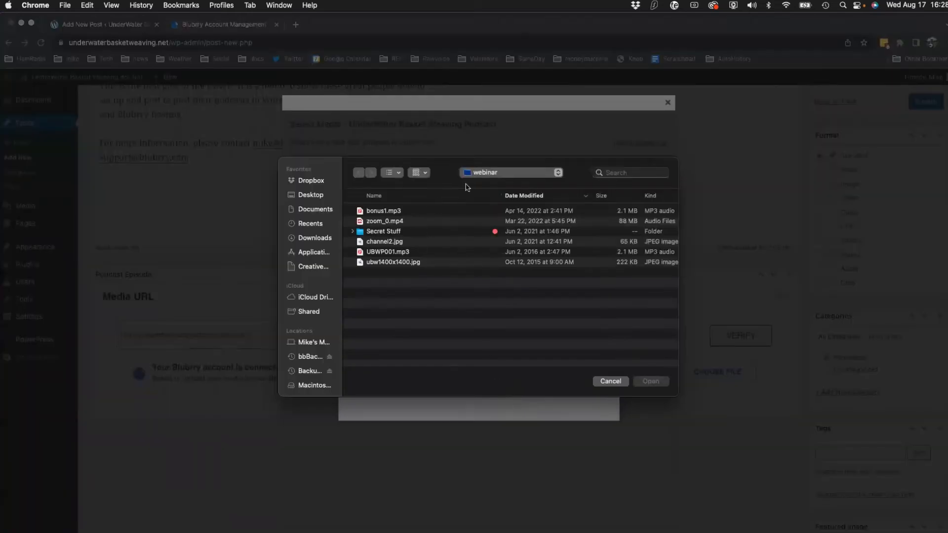
{"action": "left_click", "coordinate": [393, 252]}
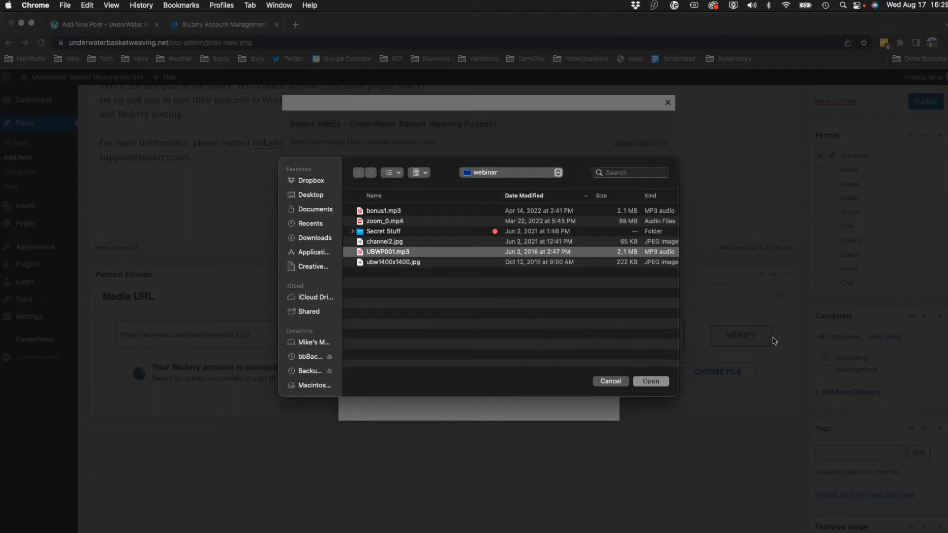
{"action": "left_click", "coordinate": [653, 380]}
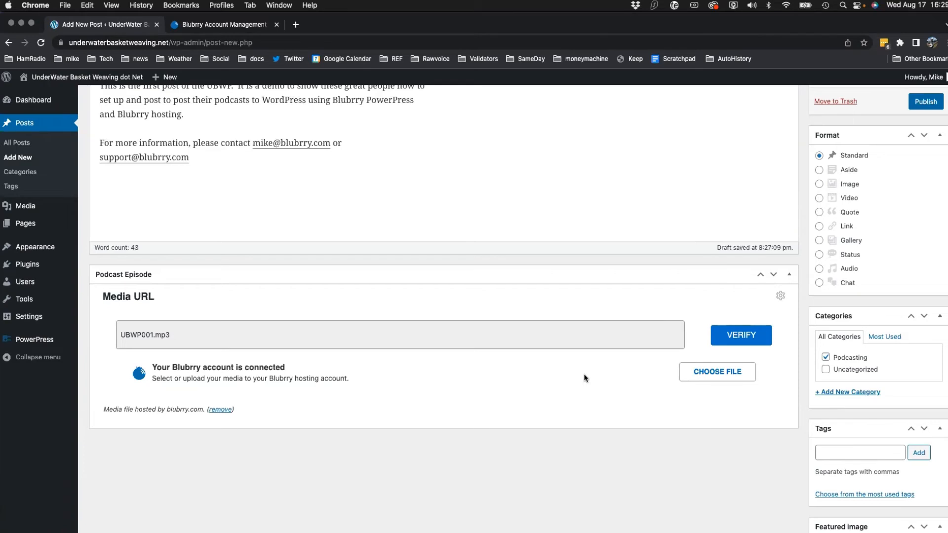
{"action": "left_click", "coordinate": [743, 331]}
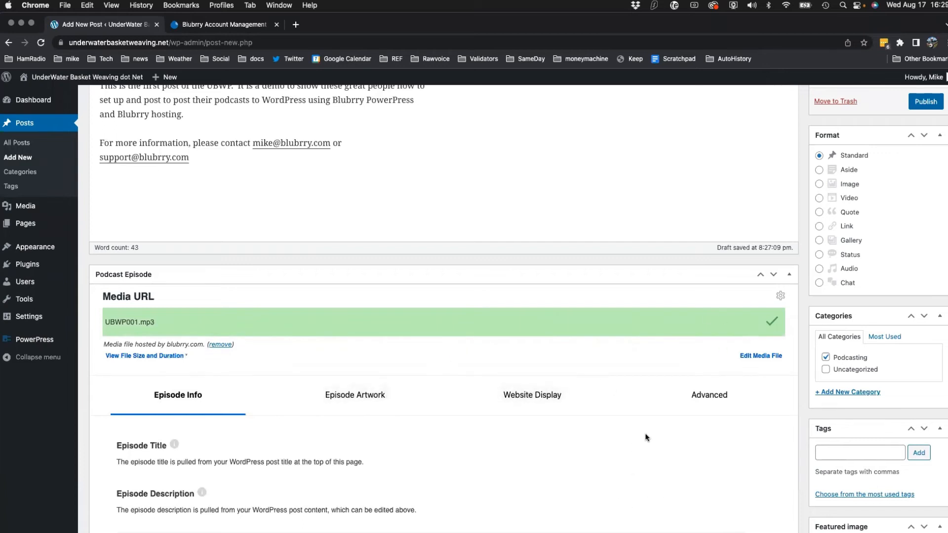
- Examine the episode artwork options and the optional Apple Podcasts title, episode number and season number fields
{"action": "scroll", "coordinate": [627, 383], "scroll_direction": "down", "scroll_amount": 3}
{"action": "scroll", "coordinate": [625, 381], "scroll_direction": "down", "scroll_amount": 1}
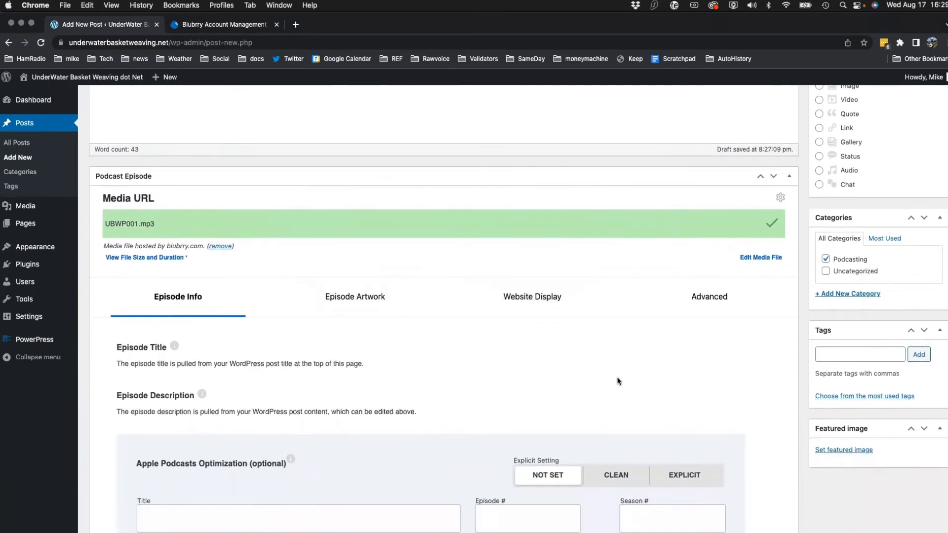
{"action": "left_click", "coordinate": [355, 311]}
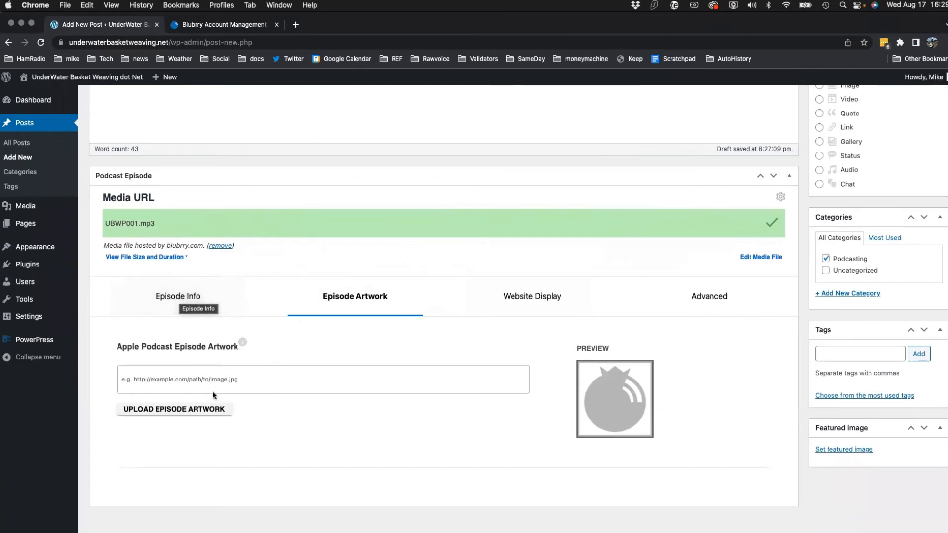
{"action": "left_click", "coordinate": [178, 297]}
{"action": "scroll", "coordinate": [309, 397], "scroll_direction": "down", "scroll_amount": 1}
{"action": "scroll", "coordinate": [294, 350], "scroll_direction": "down", "scroll_amount": 3}
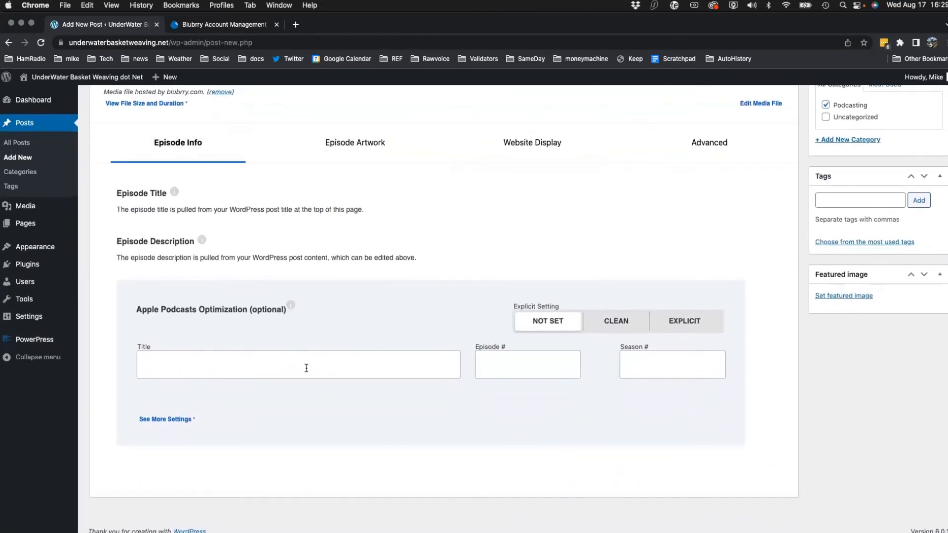
{"action": "left_click", "coordinate": [307, 367]}
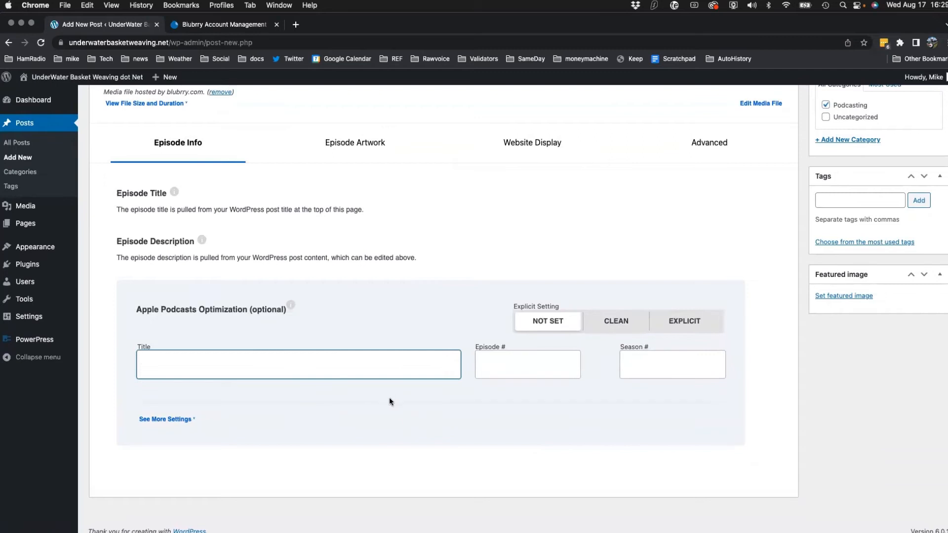
{"action": "scroll", "coordinate": [389, 398], "scroll_direction": "up", "scroll_amount": 1}
{"action": "left_click", "coordinate": [501, 371]}
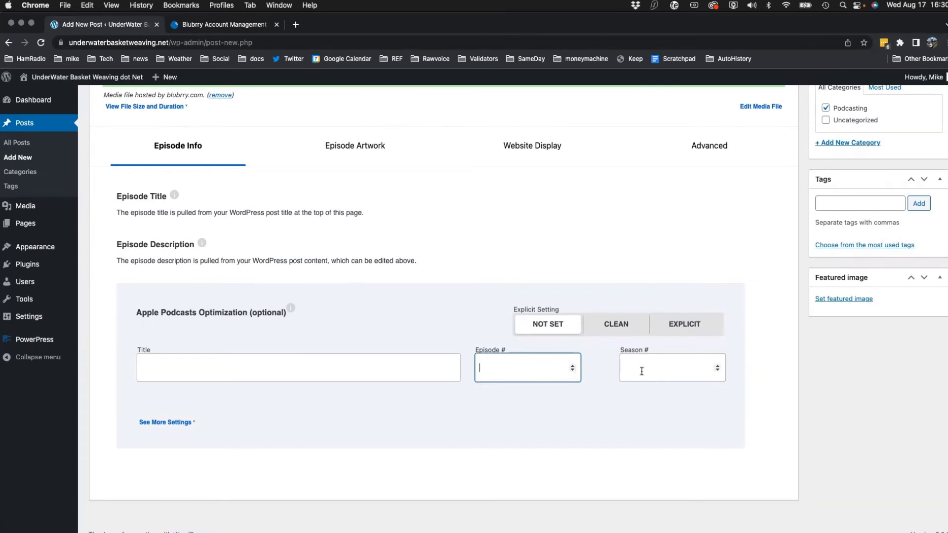
- Examine the episode's website display options, including the player, video size, shortcode and media embed settings
{"action": "scroll", "coordinate": [489, 328], "scroll_direction": "up", "scroll_amount": 5}
{"action": "left_click", "coordinate": [532, 402]}
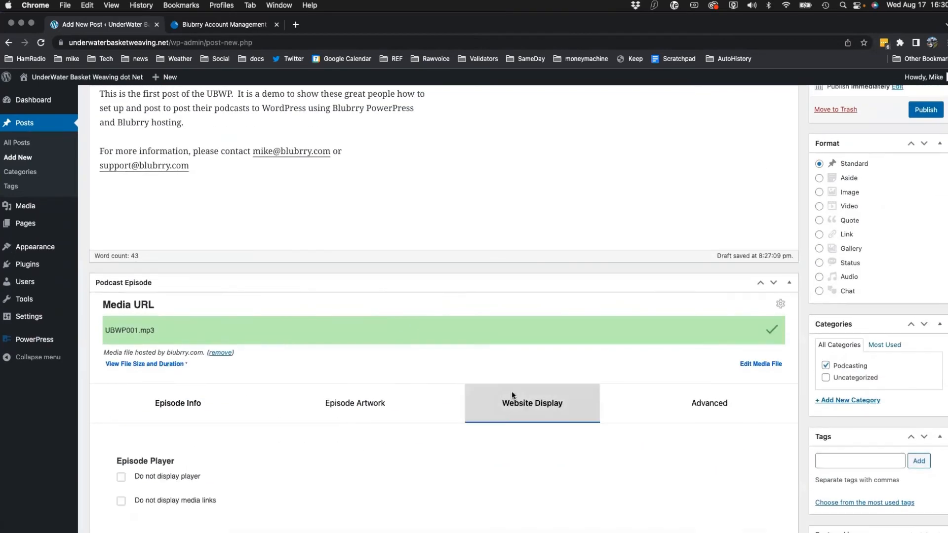
{"action": "scroll", "coordinate": [516, 331], "scroll_direction": "down", "scroll_amount": 3}
{"action": "scroll", "coordinate": [508, 332], "scroll_direction": "down", "scroll_amount": 1}
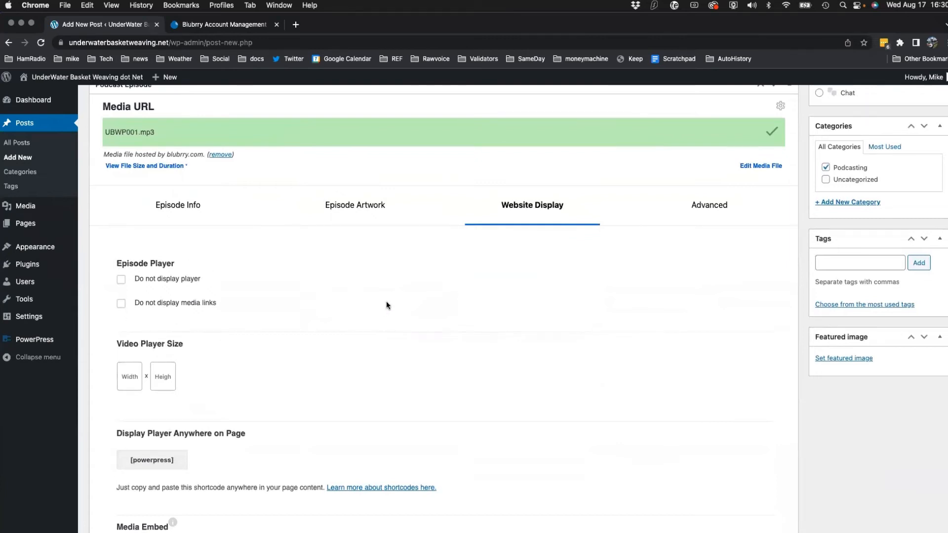
{"action": "scroll", "coordinate": [402, 300], "scroll_direction": "down", "scroll_amount": 3}
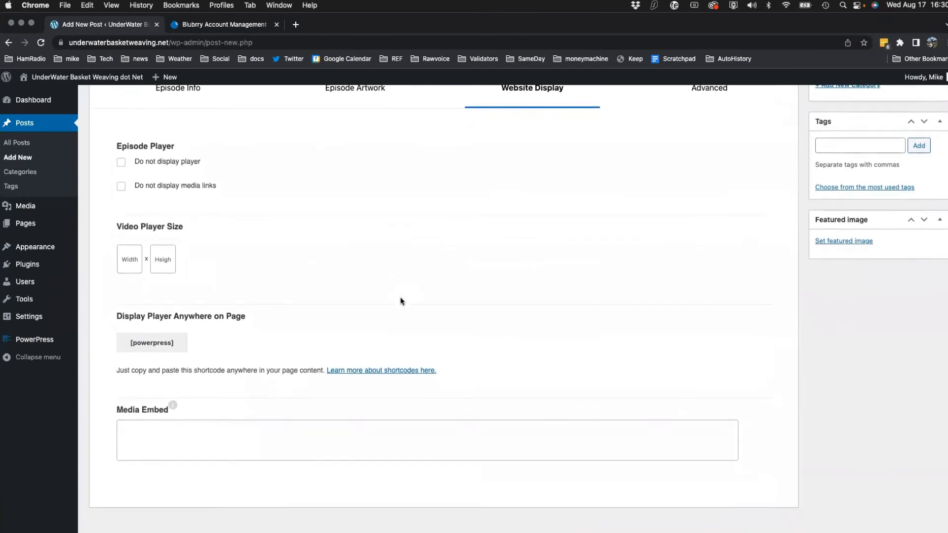
- Review the finished post with its episode info and publish it
{"action": "scroll", "coordinate": [400, 299], "scroll_direction": "up", "scroll_amount": 10}
{"action": "scroll", "coordinate": [513, 313], "scroll_direction": "down", "scroll_amount": 2}
{"action": "scroll", "coordinate": [514, 368], "scroll_direction": "up", "scroll_amount": 2}
{"action": "scroll", "coordinate": [514, 367], "scroll_direction": "down", "scroll_amount": 3}
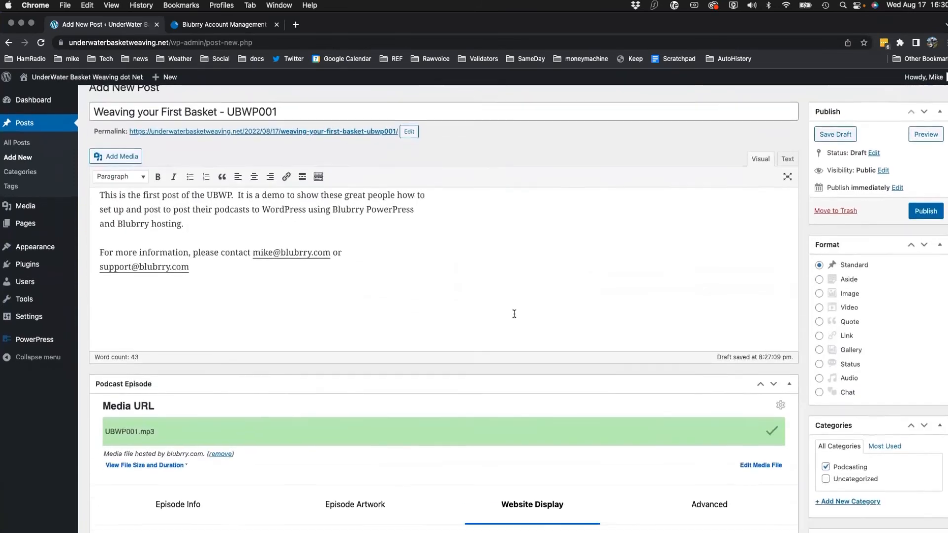
{"action": "left_click", "coordinate": [202, 446]}
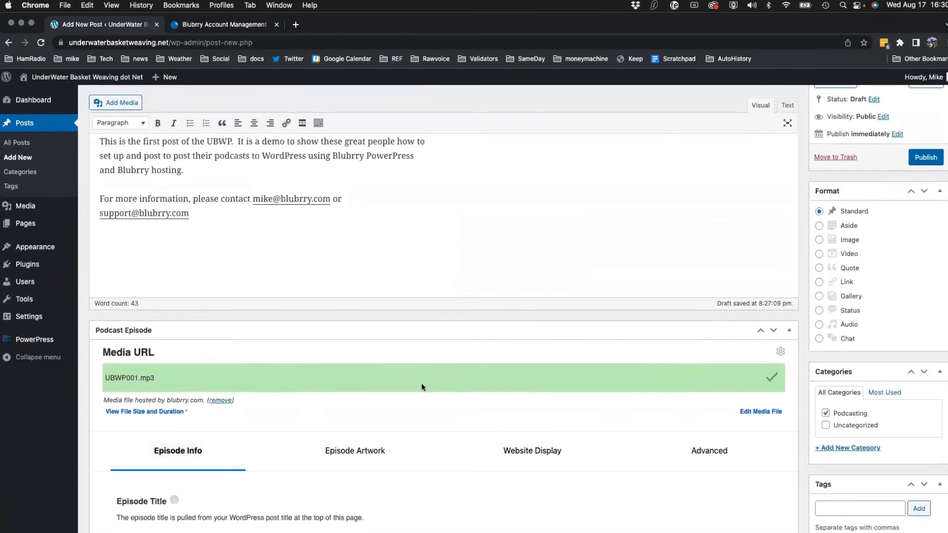
{"action": "left_click", "coordinate": [926, 158]}
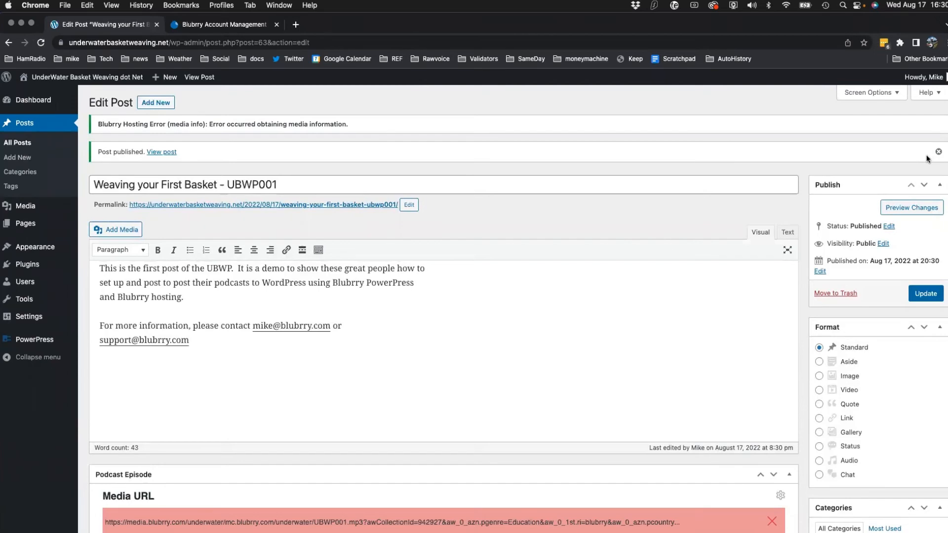
- Review the published post's media URL section, then view the episode and its player on the live site
{"action": "scroll", "coordinate": [618, 324], "scroll_direction": "down", "scroll_amount": 5}
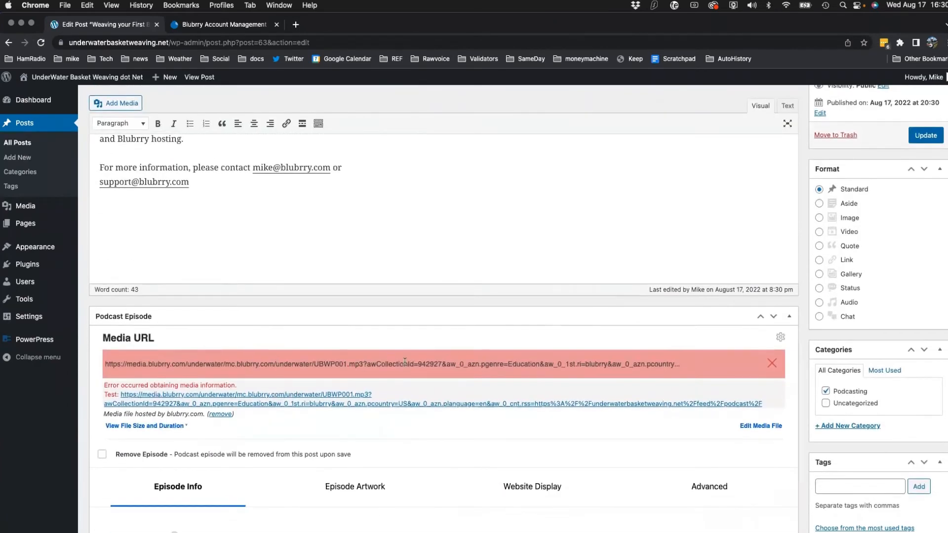
{"action": "scroll", "coordinate": [504, 395], "scroll_direction": "up", "scroll_amount": 4}
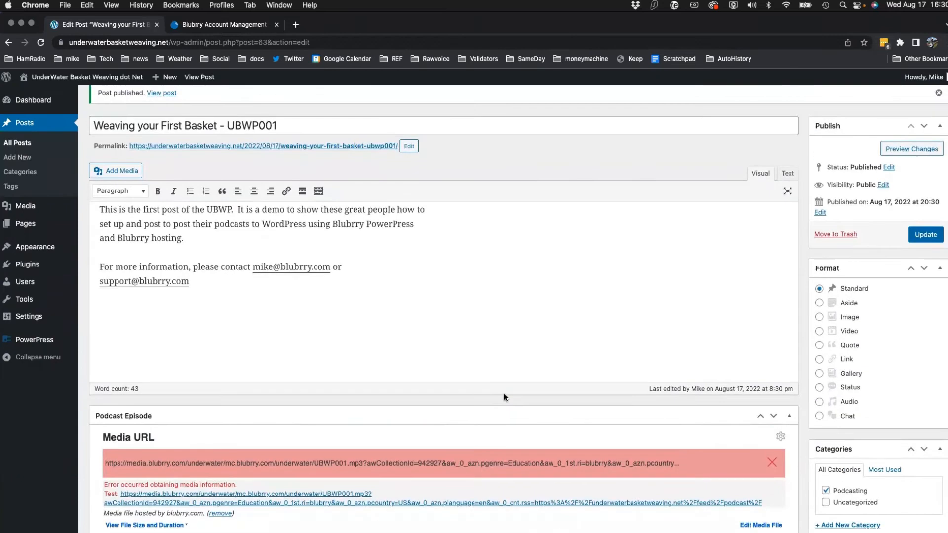
{"action": "scroll", "coordinate": [543, 390], "scroll_direction": "up", "scroll_amount": 2}
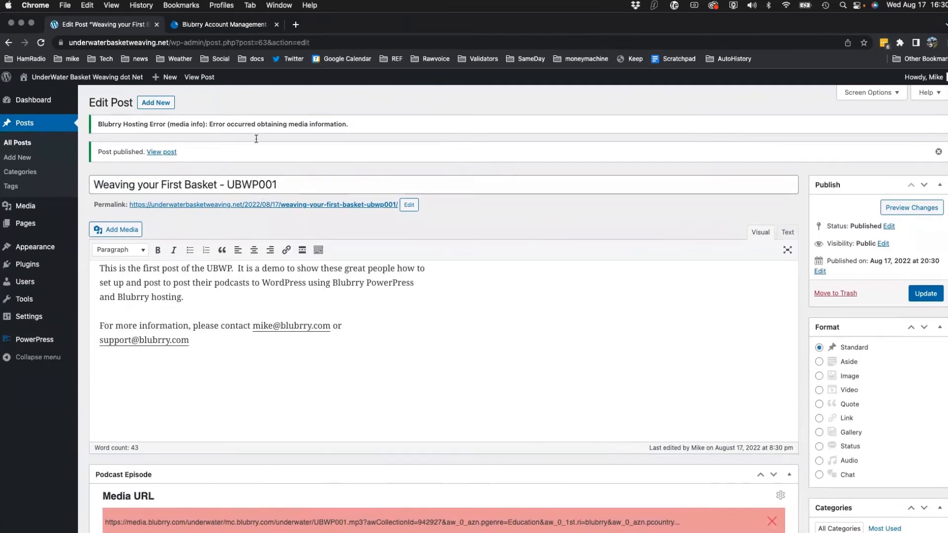
{"action": "mouse_move", "coordinate": [71, 81]}
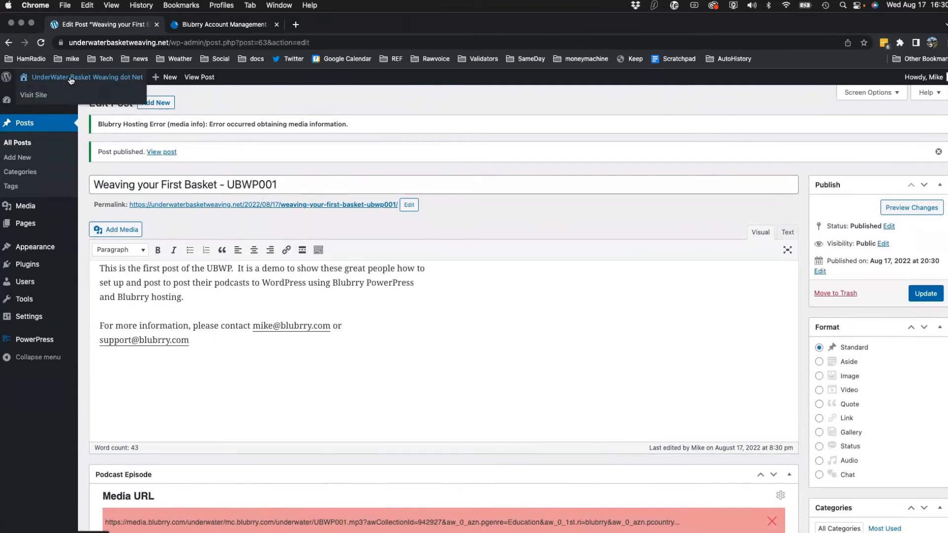
{"action": "left_click", "coordinate": [71, 80]}
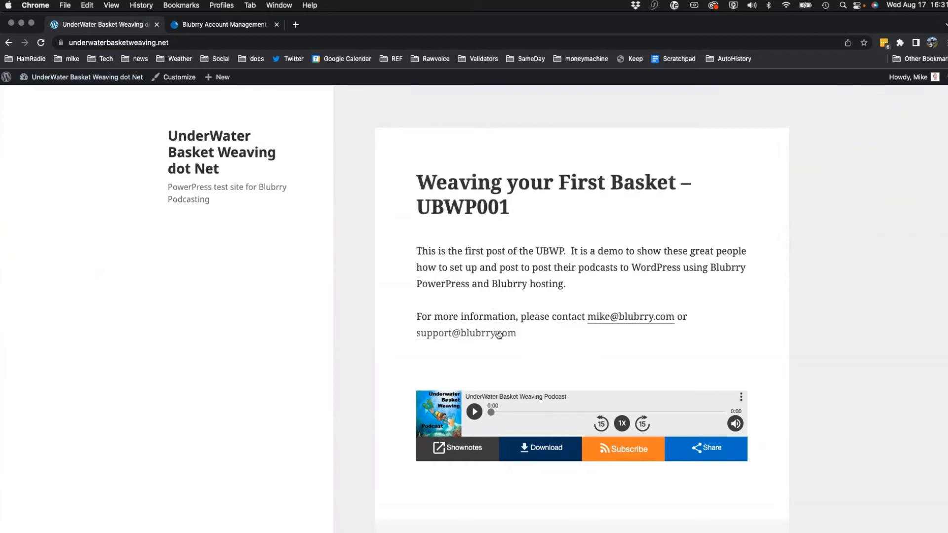
{"action": "scroll", "coordinate": [567, 343], "scroll_direction": "down", "scroll_amount": 2}
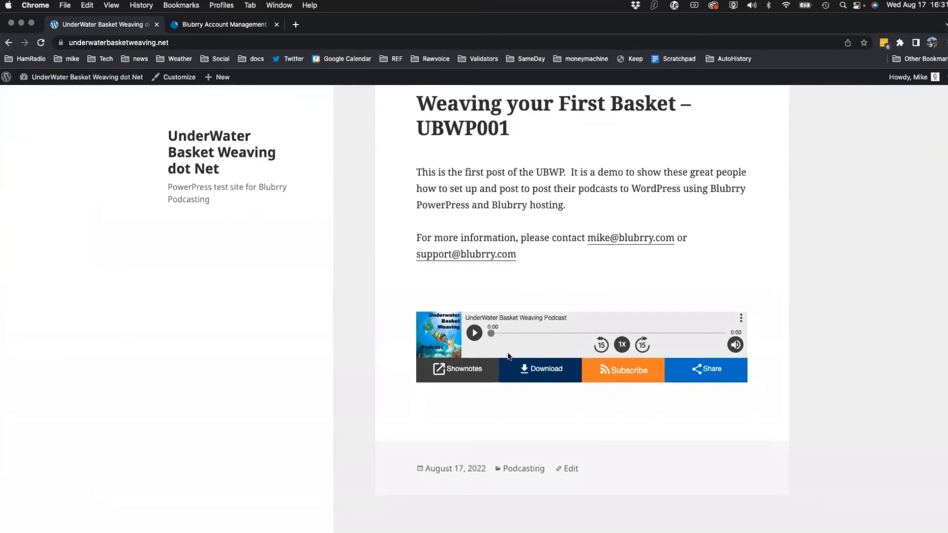
- Switch the PowerPress audio player to MediaElement.js Media Player, save the change and view the episode on the live site
{"action": "left_click", "coordinate": [83, 84]}
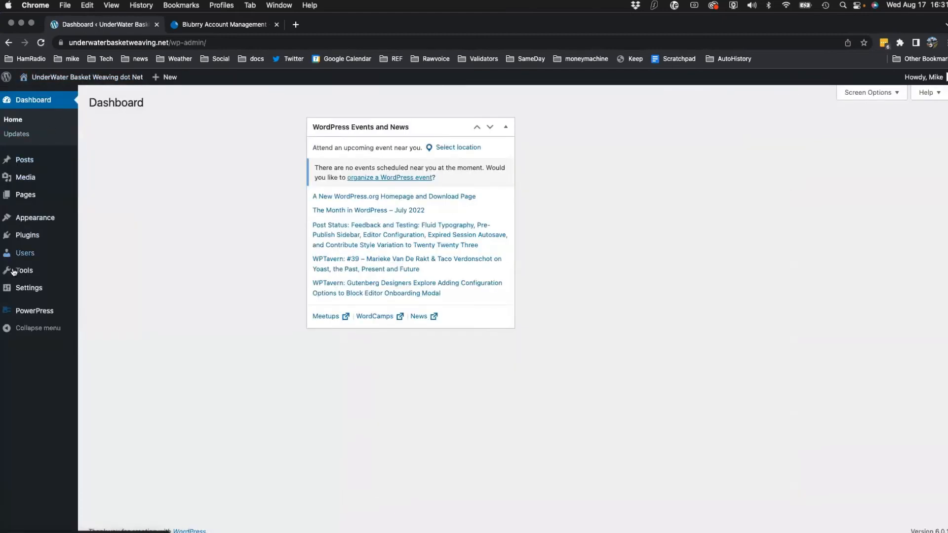
{"action": "mouse_move", "coordinate": [30, 316]}
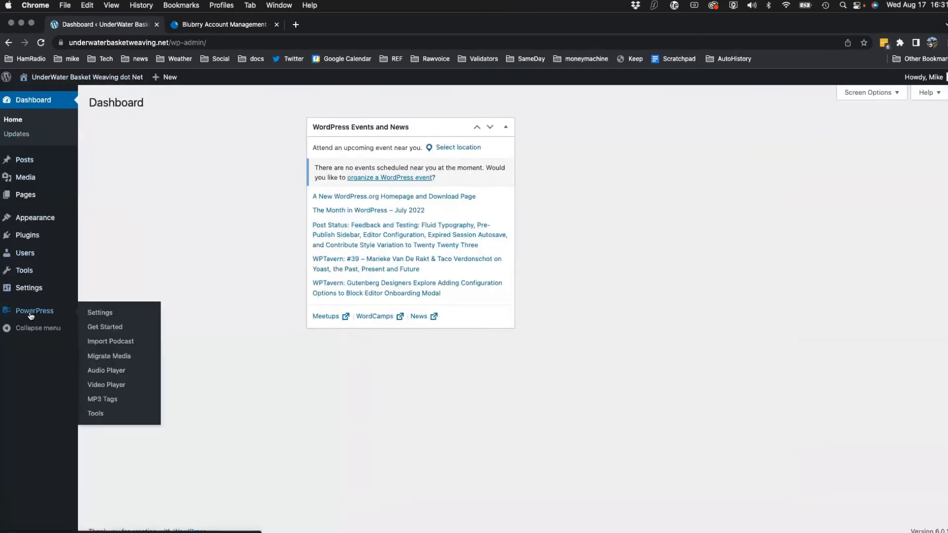
{"action": "left_click", "coordinate": [106, 371]}
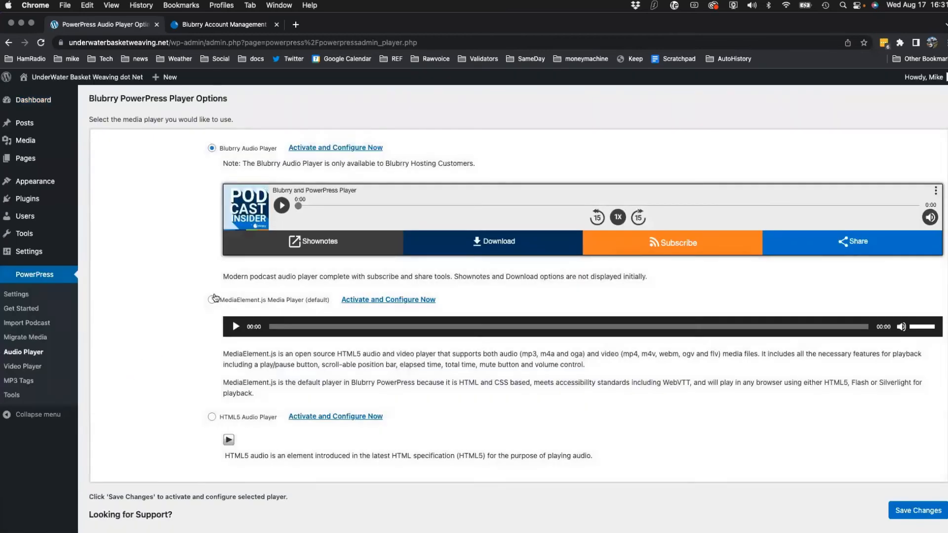
{"action": "left_click", "coordinate": [921, 511]}
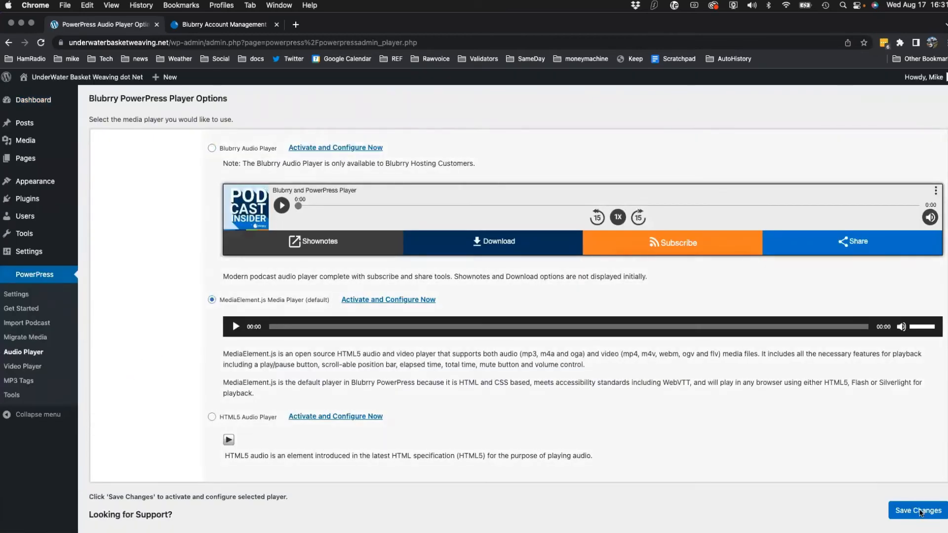
{"action": "left_click", "coordinate": [74, 77]}
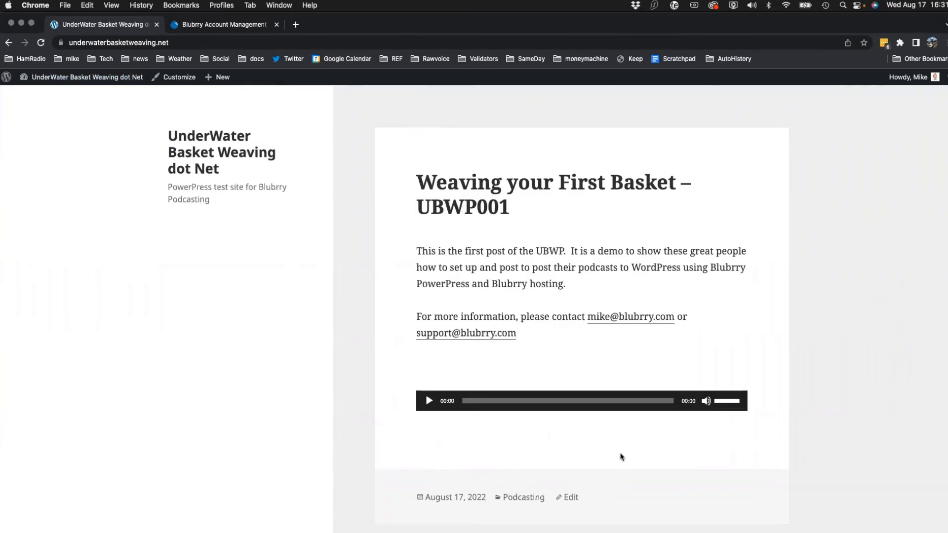
- In the PowerPress website settings, set Permalinks to Match Feed Name to Page/Category and save the changes
{"action": "left_click", "coordinate": [62, 79]}
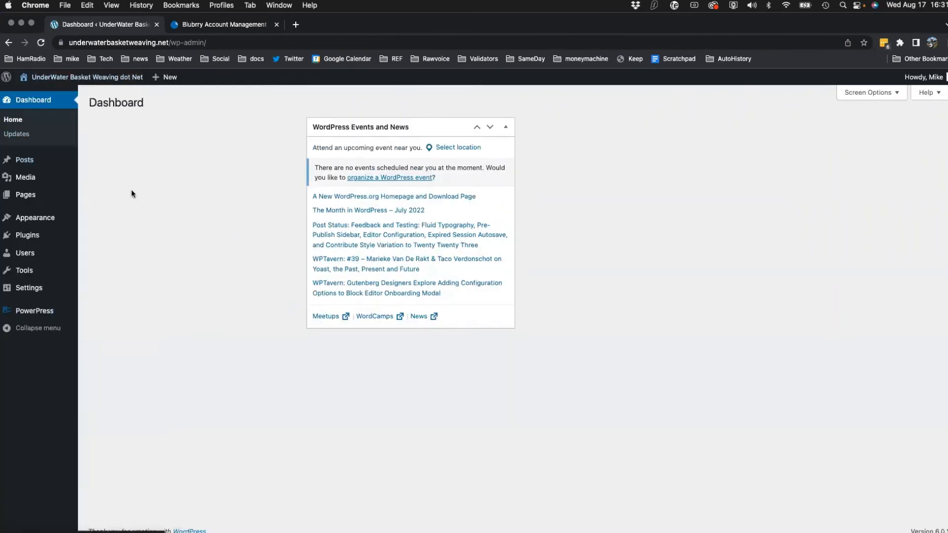
{"action": "mouse_move", "coordinate": [30, 312]}
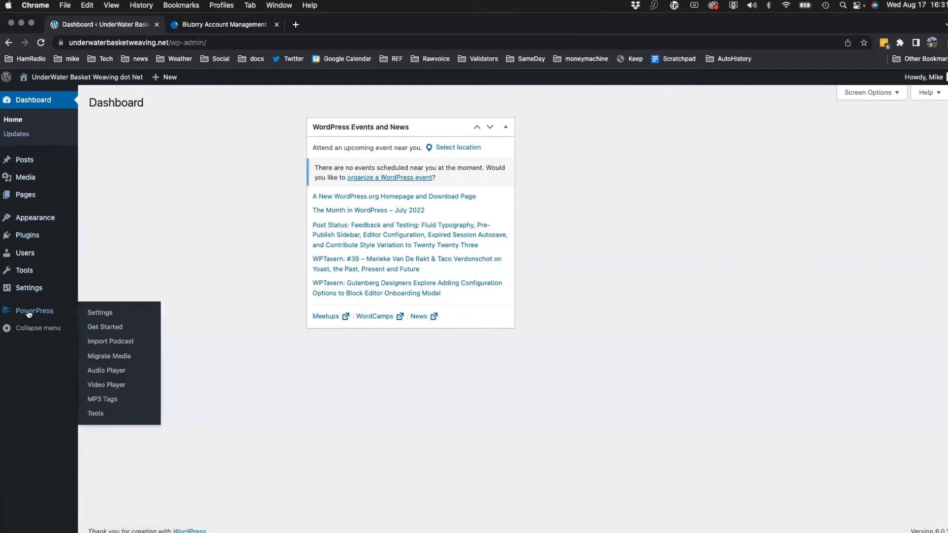
{"action": "left_click", "coordinate": [100, 315]}
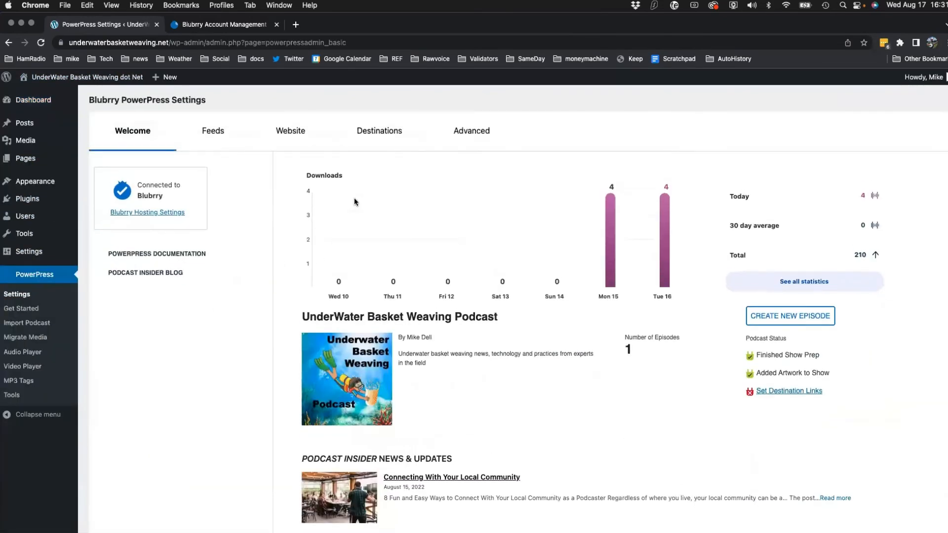
{"action": "left_click", "coordinate": [298, 140]}
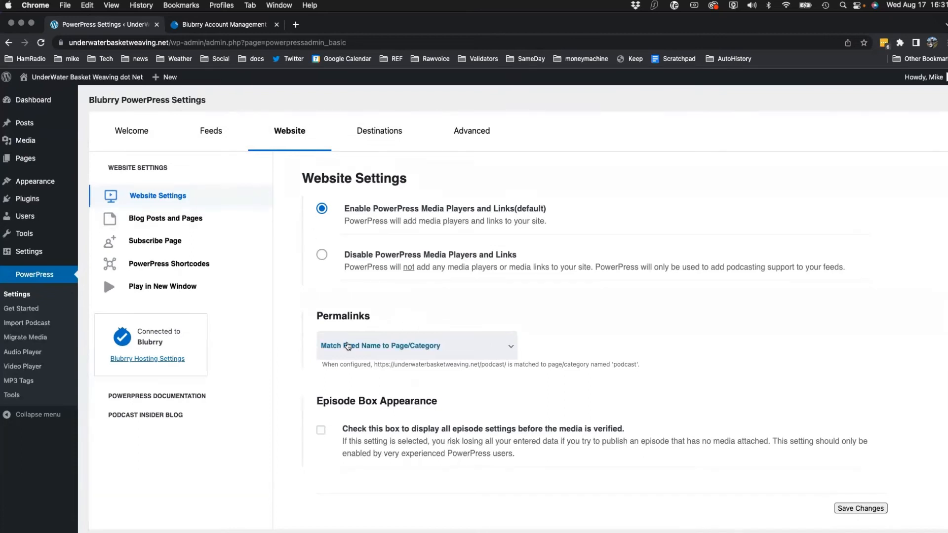
{"action": "left_click", "coordinate": [385, 349]}
{"action": "left_click", "coordinate": [385, 334]}
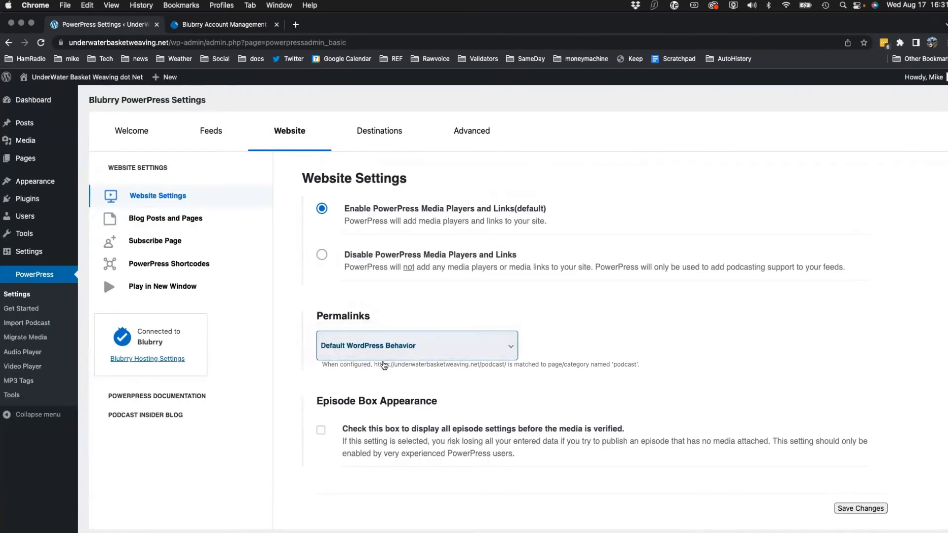
{"action": "left_click", "coordinate": [416, 344]}
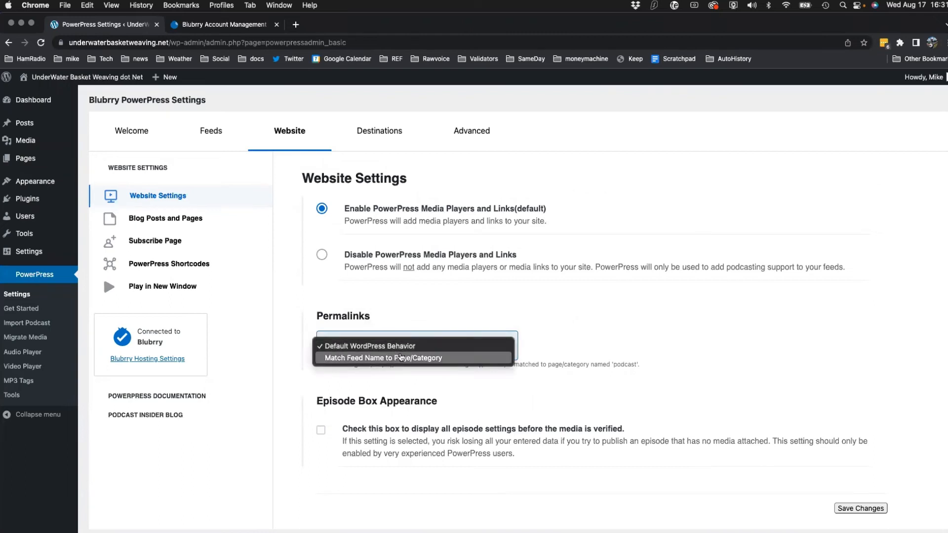
{"action": "left_click", "coordinate": [398, 359]}
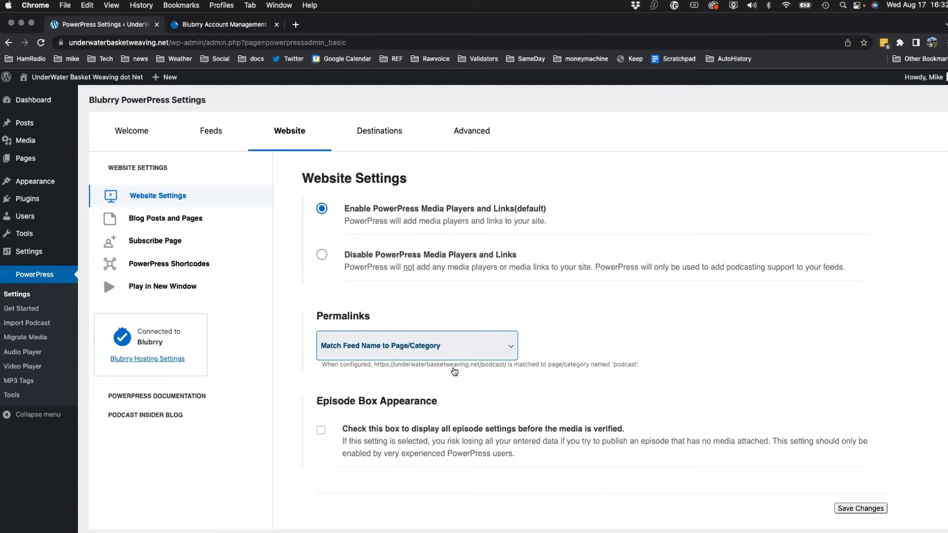
{"action": "scroll", "coordinate": [454, 371], "scroll_direction": "down", "scroll_amount": 3}
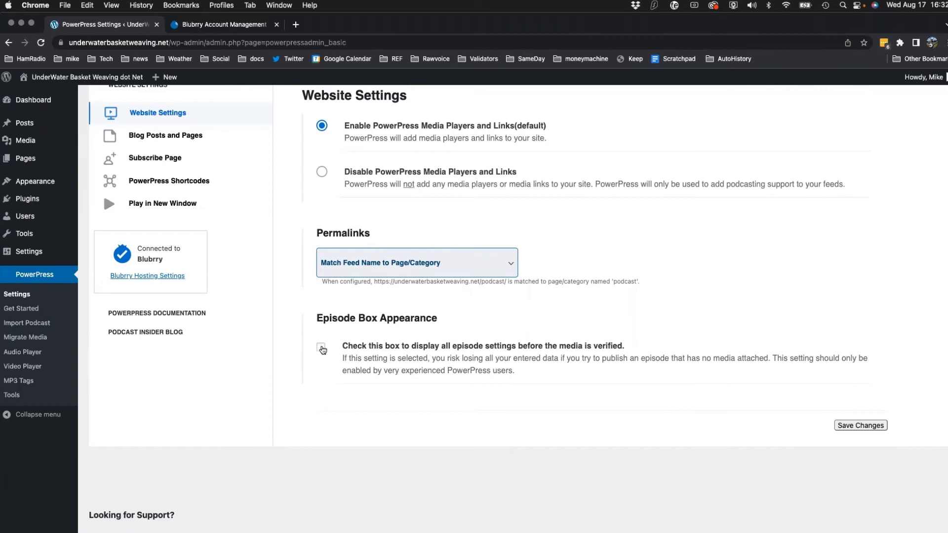
{"action": "scroll", "coordinate": [325, 349], "scroll_direction": "up", "scroll_amount": 3}
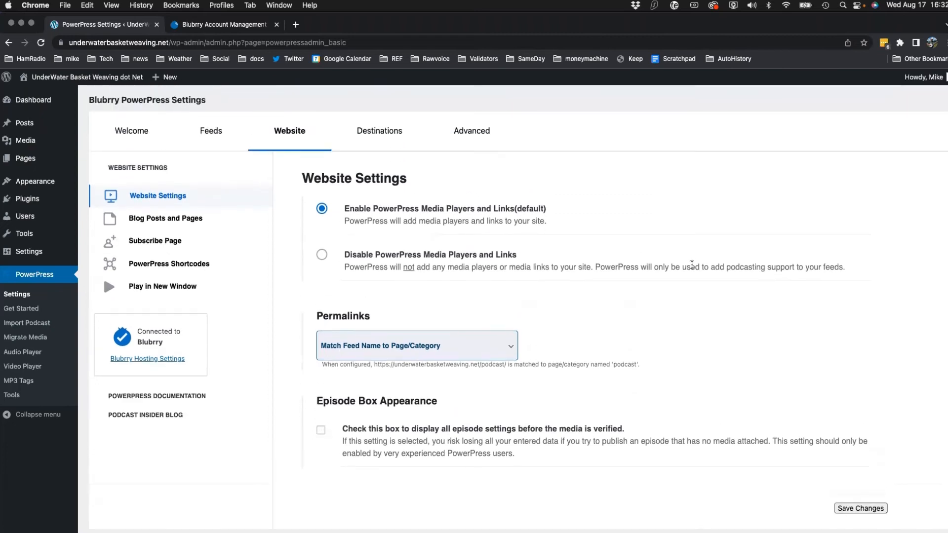
{"action": "left_click", "coordinate": [858, 510]}
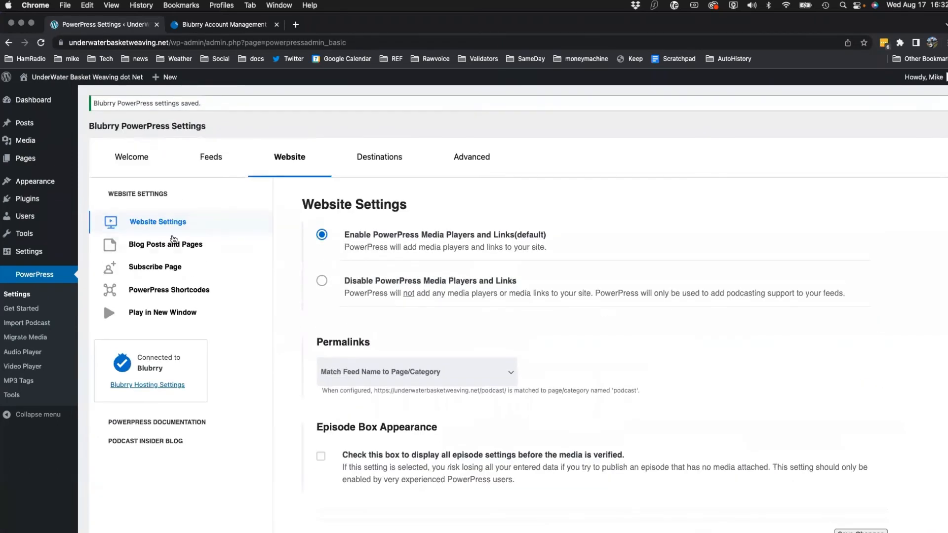
- Set blog posts and pages to display media and links above page content, and save the changes
{"action": "left_click", "coordinate": [165, 246]}
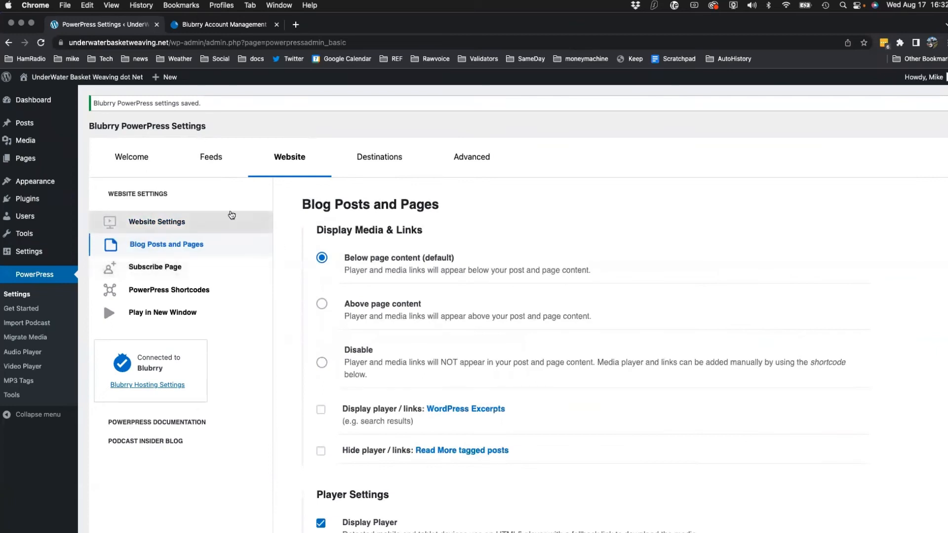
{"action": "left_click", "coordinate": [321, 303]}
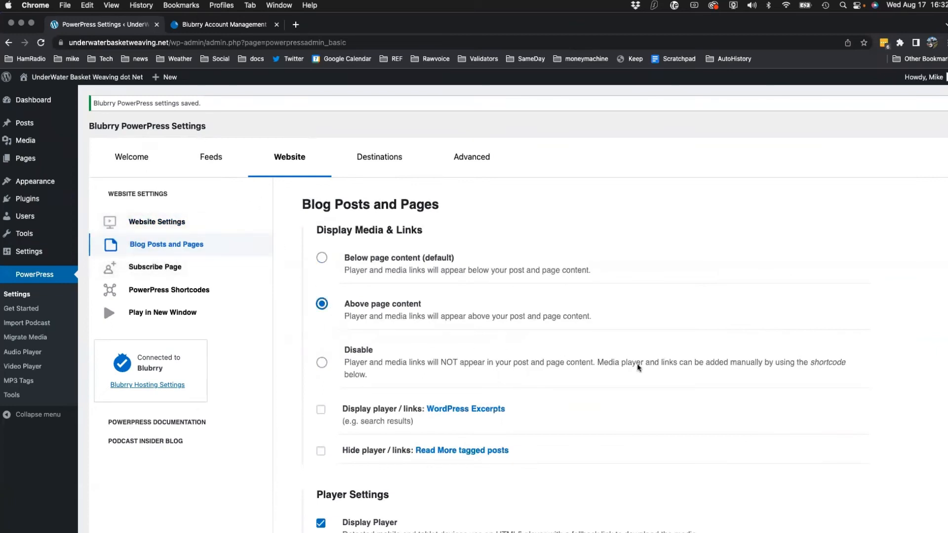
{"action": "left_click", "coordinate": [323, 259]}
{"action": "left_click", "coordinate": [321, 304]}
{"action": "scroll", "coordinate": [592, 334], "scroll_direction": "down", "scroll_amount": 6}
{"action": "scroll", "coordinate": [642, 341], "scroll_direction": "down", "scroll_amount": 5}
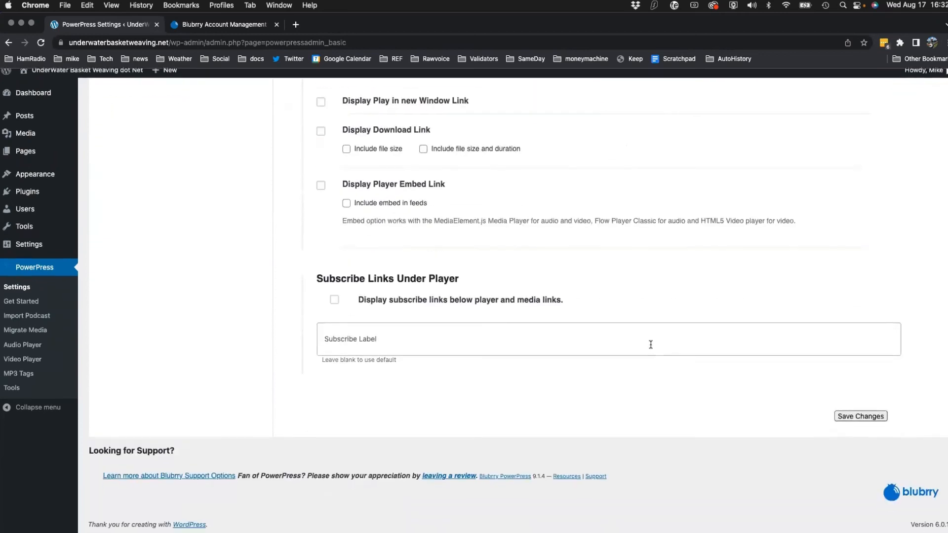
{"action": "left_click", "coordinate": [860, 423]}
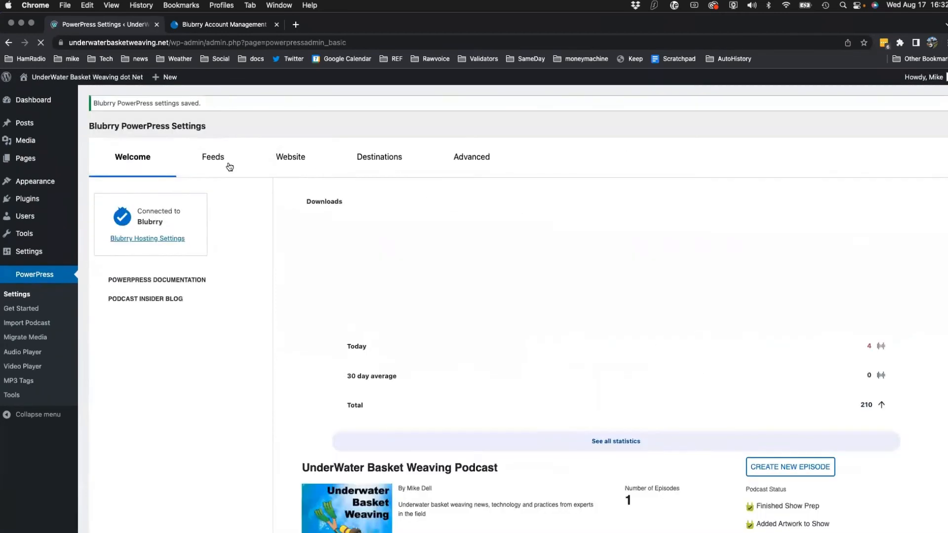
- Open the live site in a new browser tab and check the player's position in the episode post
{"action": "right_click", "coordinate": [85, 77]}
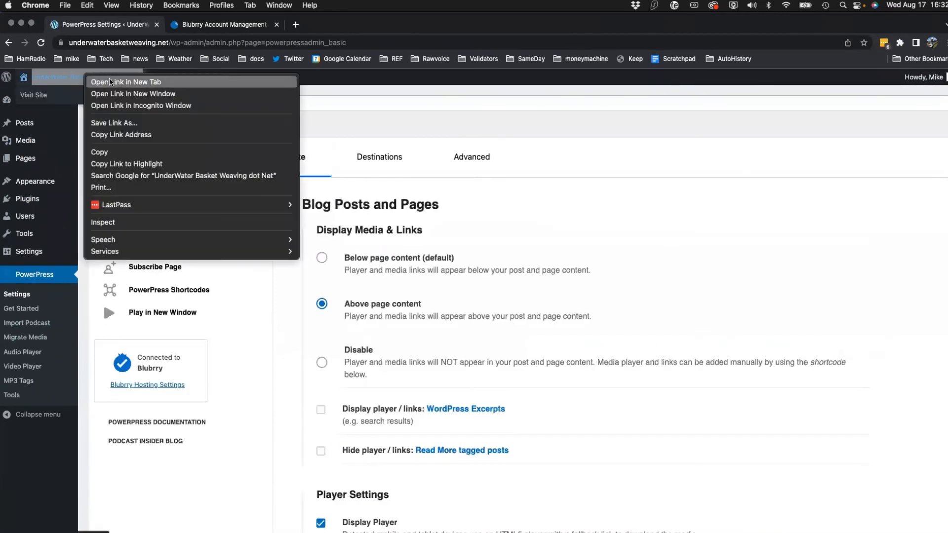
{"action": "left_click", "coordinate": [116, 82]}
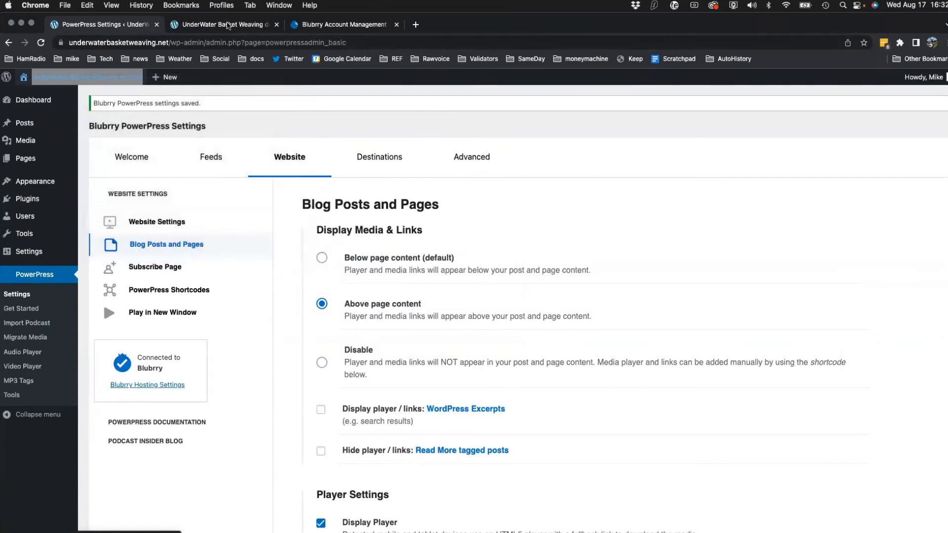
{"action": "left_click", "coordinate": [223, 24]}
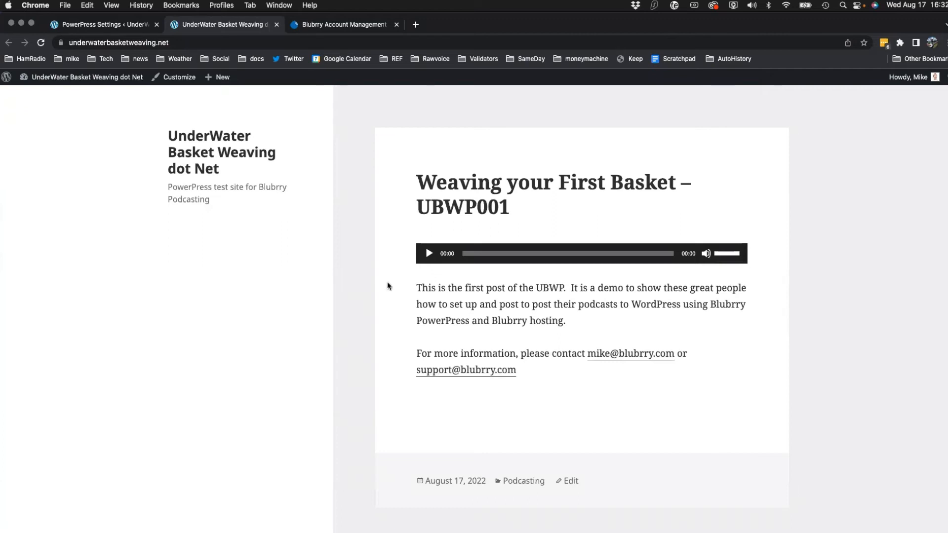
{"action": "mouse_move", "coordinate": [84, 81]}
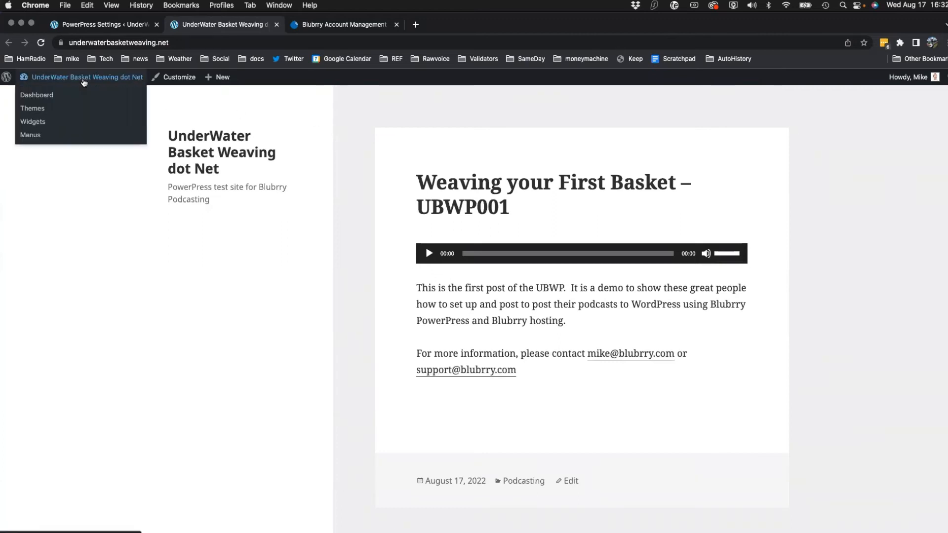
- Return to the PowerPress settings and examine the blog post display options and the player, playlist and subscribe shortcodes
{"action": "left_click", "coordinate": [115, 25]}
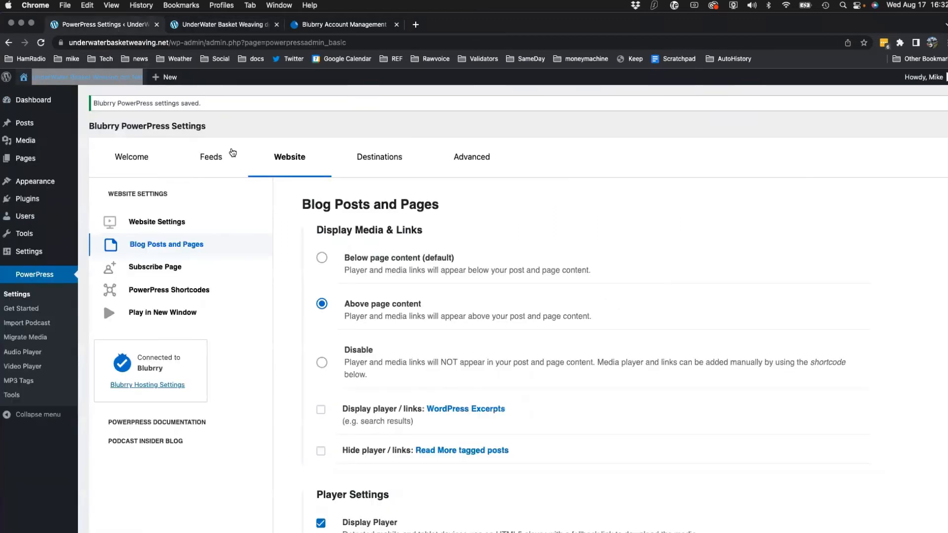
{"action": "scroll", "coordinate": [592, 346], "scroll_direction": "down", "scroll_amount": 3}
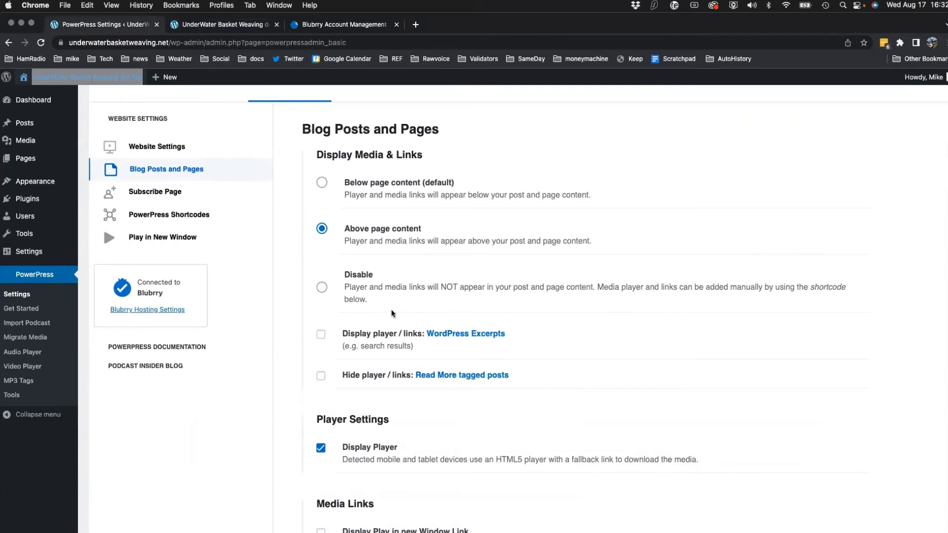
{"action": "scroll", "coordinate": [422, 305], "scroll_direction": "up", "scroll_amount": 2}
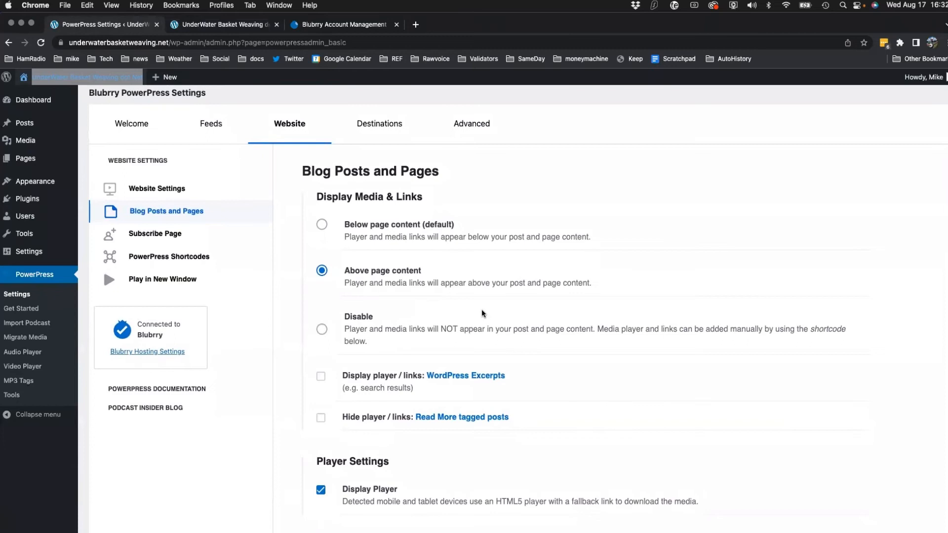
{"action": "scroll", "coordinate": [479, 308], "scroll_direction": "down", "scroll_amount": 2}
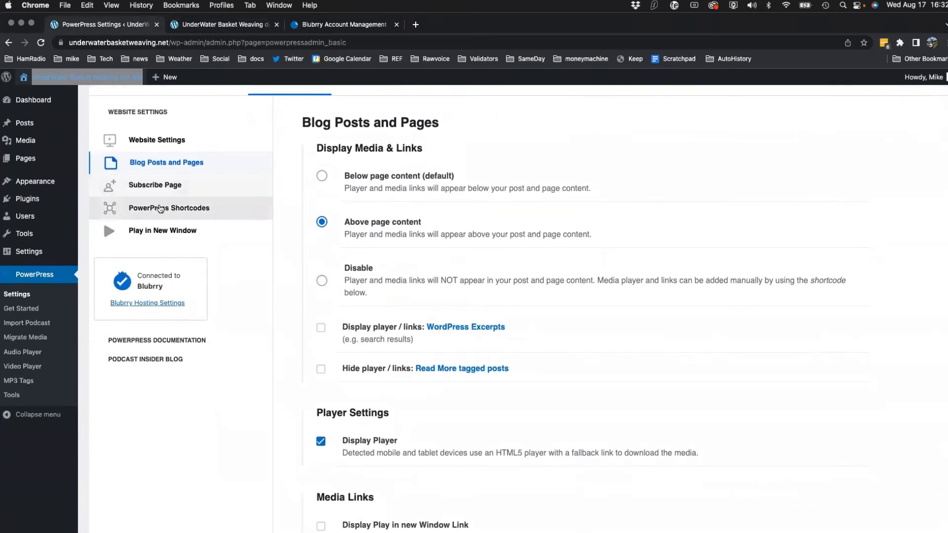
{"action": "left_click", "coordinate": [161, 208]}
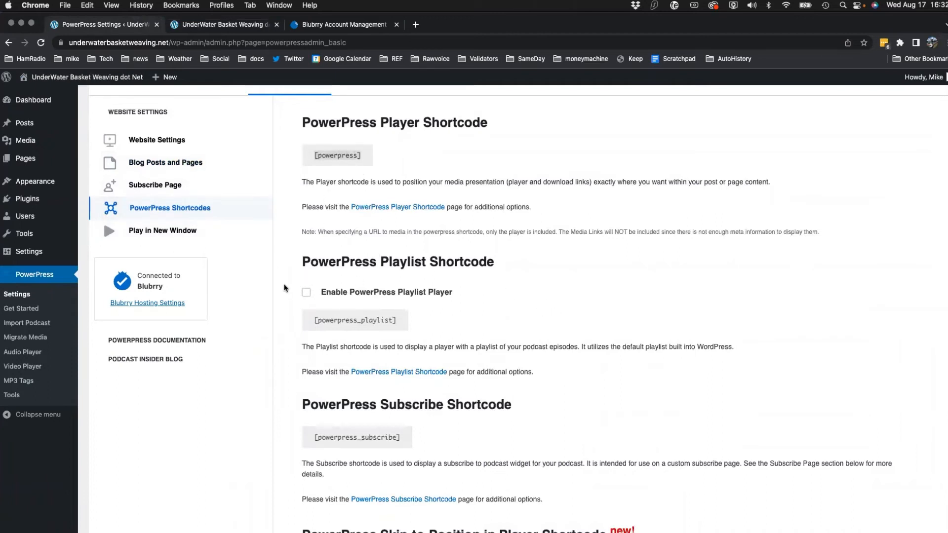
{"action": "left_click", "coordinate": [212, 169]}
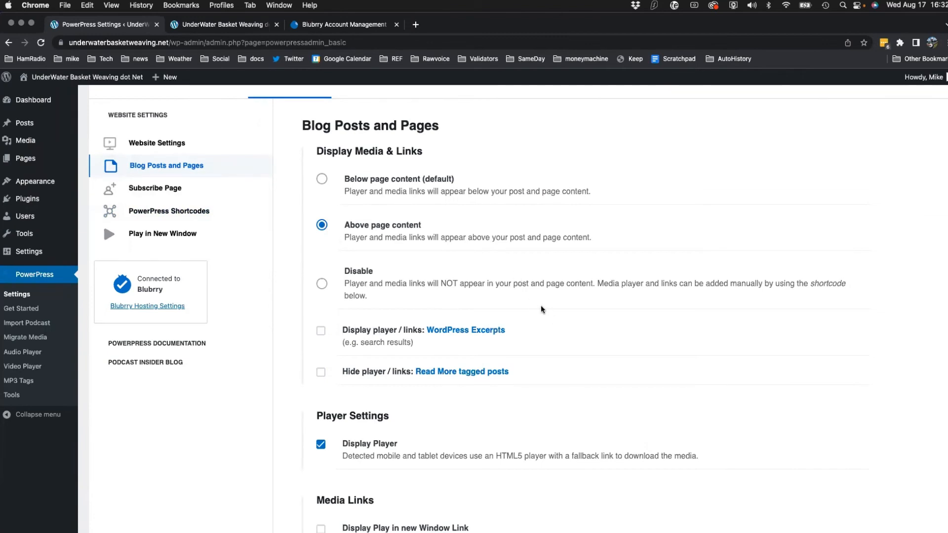
- In the Blog Posts and Pages settings, enable displaying the player and links in WordPress Excerpts
{"action": "scroll", "coordinate": [530, 296], "scroll_direction": "down", "scroll_amount": 3}
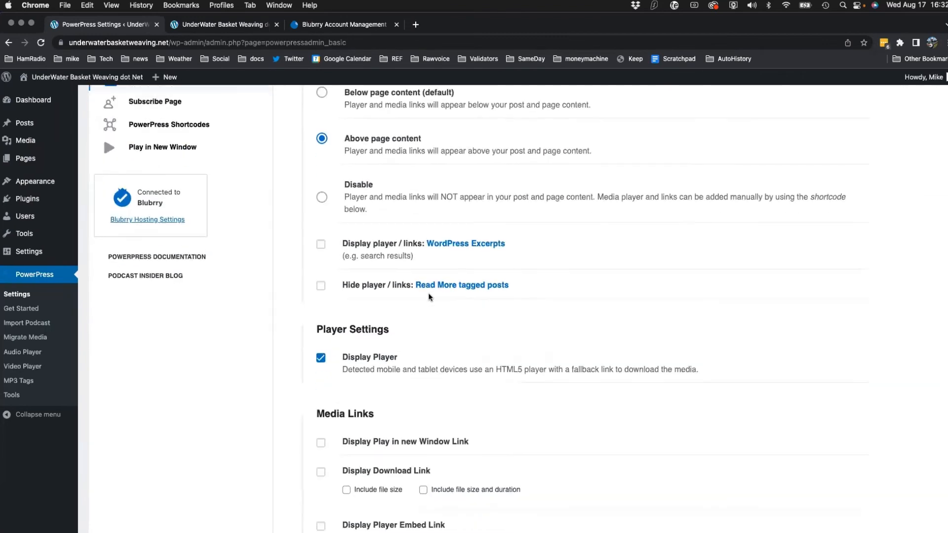
{"action": "left_click", "coordinate": [321, 243]}
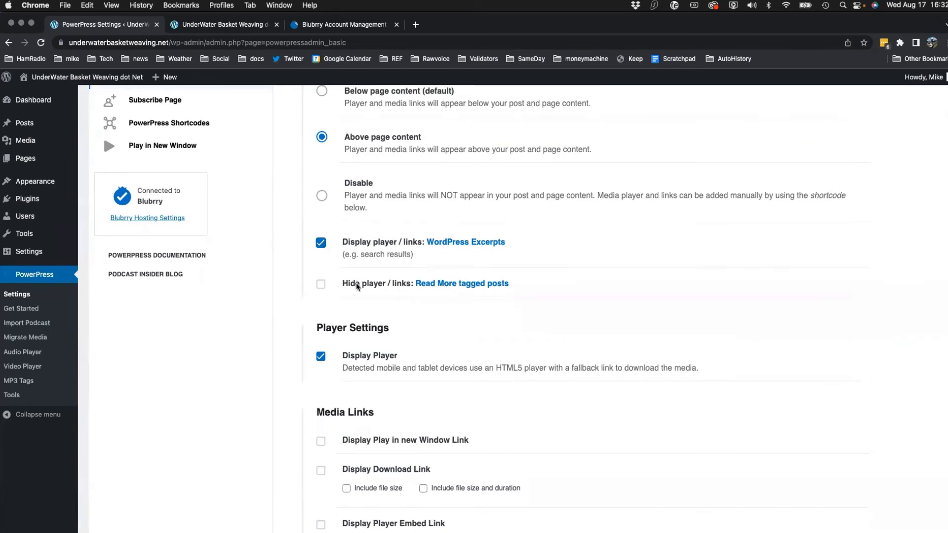
{"action": "scroll", "coordinate": [412, 309], "scroll_direction": "down", "scroll_amount": 3}
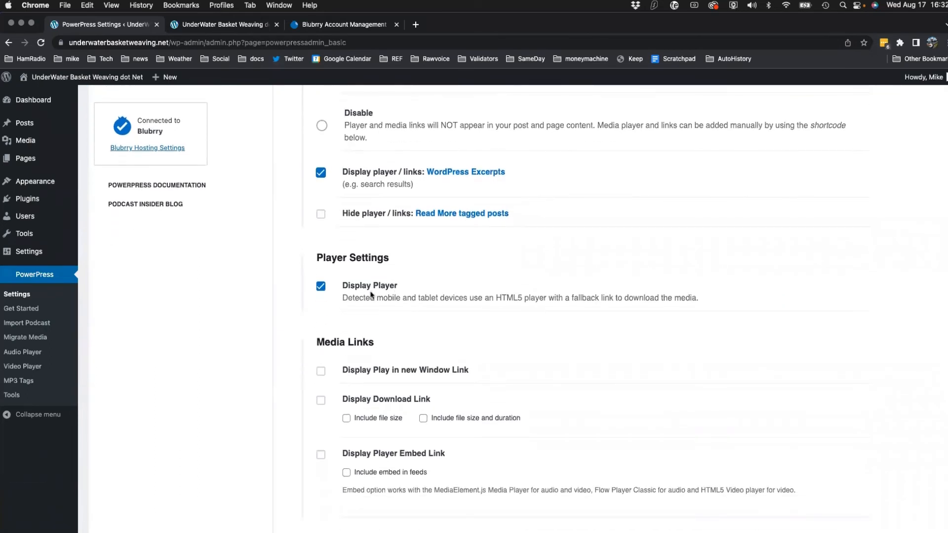
{"action": "scroll", "coordinate": [445, 331], "scroll_direction": "up", "scroll_amount": 1}
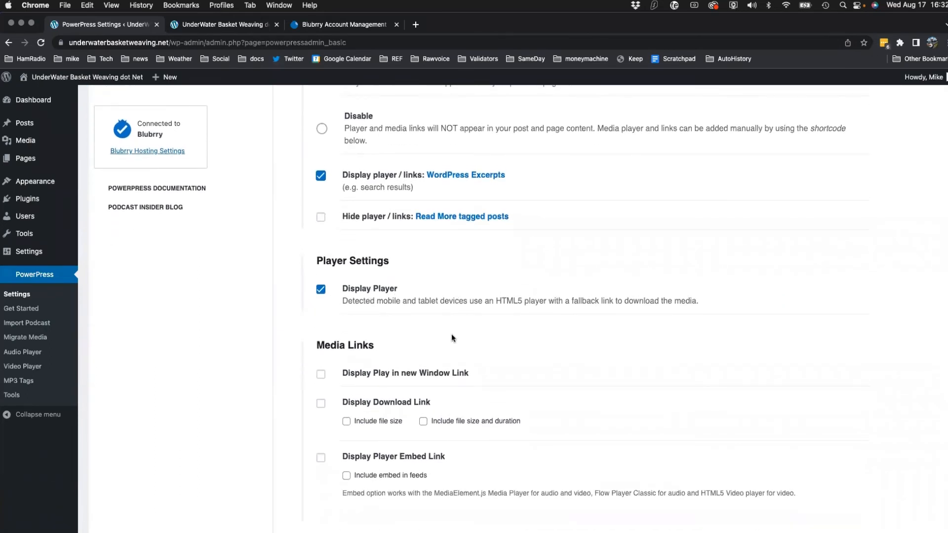
- Enable the Play in New Window link, the Download link including file size and duration, and the Player Embed link
{"action": "scroll", "coordinate": [473, 330], "scroll_direction": "down", "scroll_amount": 8}
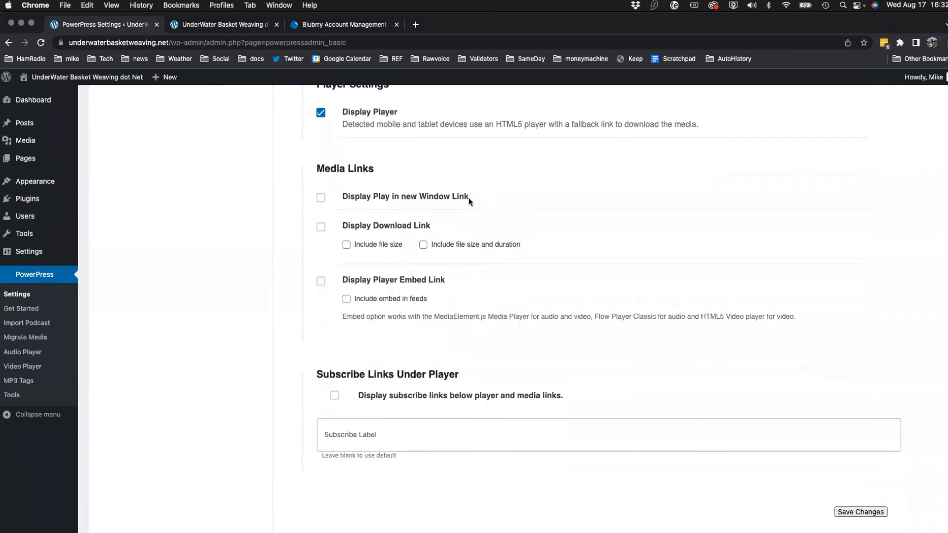
{"action": "left_click", "coordinate": [321, 198]}
{"action": "left_click", "coordinate": [321, 228]}
{"action": "left_click", "coordinate": [423, 245]}
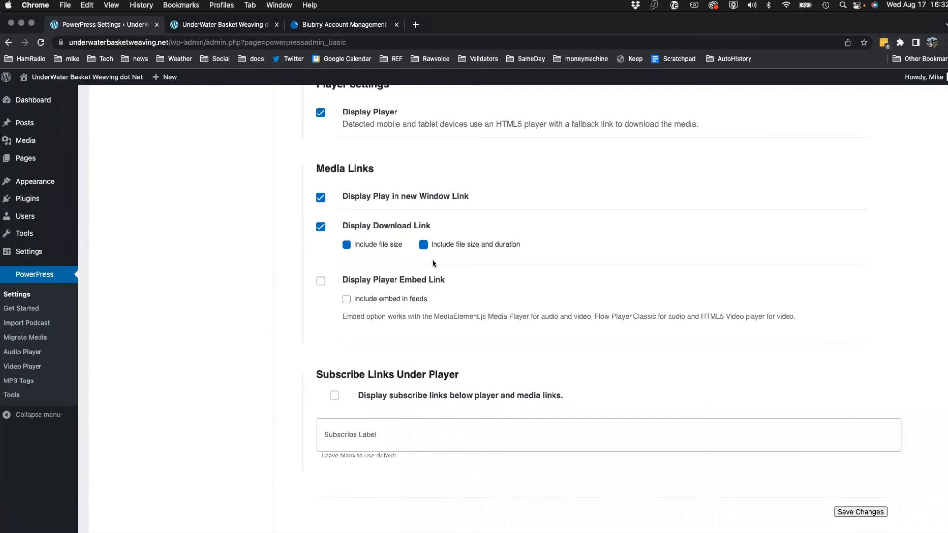
{"action": "left_click", "coordinate": [321, 284]}
- Display subscribe links below the player and media links with the label "Subscribe or Follow", and save the changes
{"action": "scroll", "coordinate": [375, 301], "scroll_direction": "down", "scroll_amount": 2}
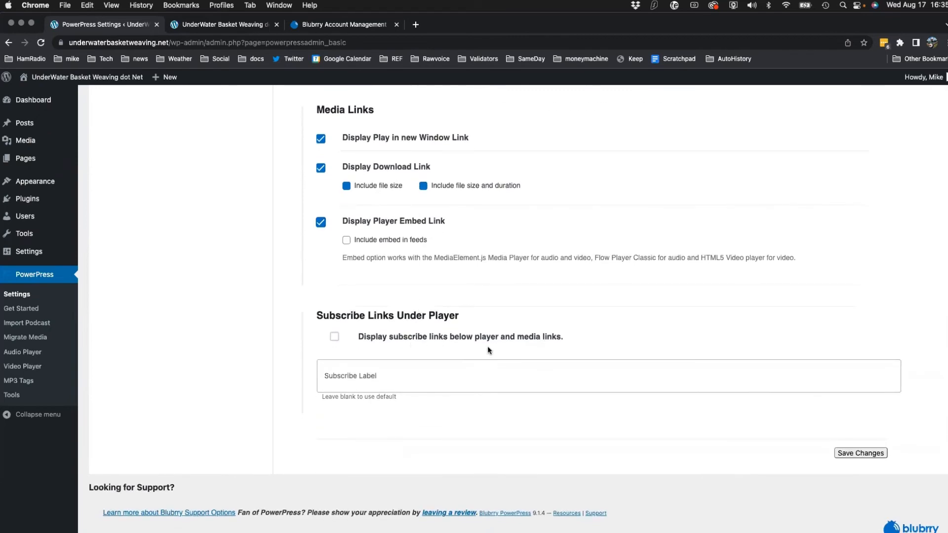
{"action": "left_click", "coordinate": [334, 338]}
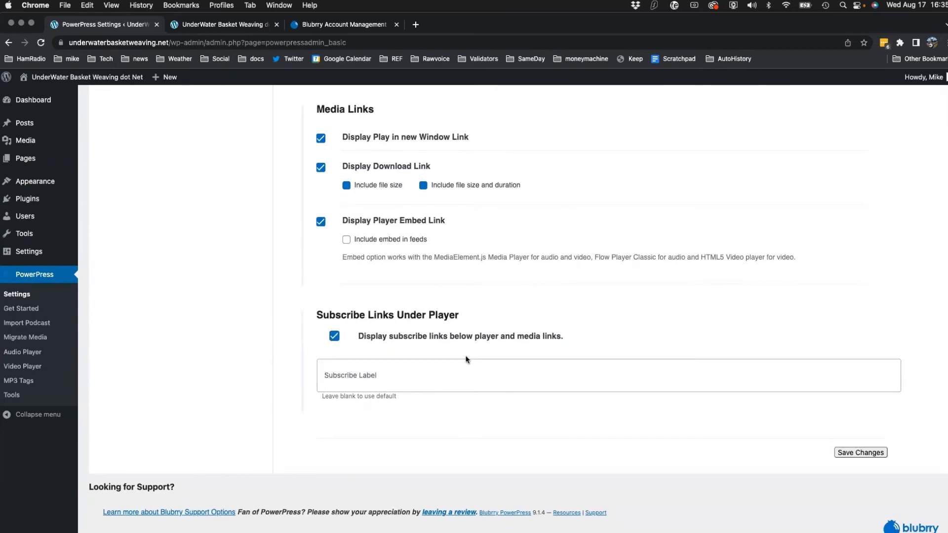
{"action": "left_click", "coordinate": [410, 372]}
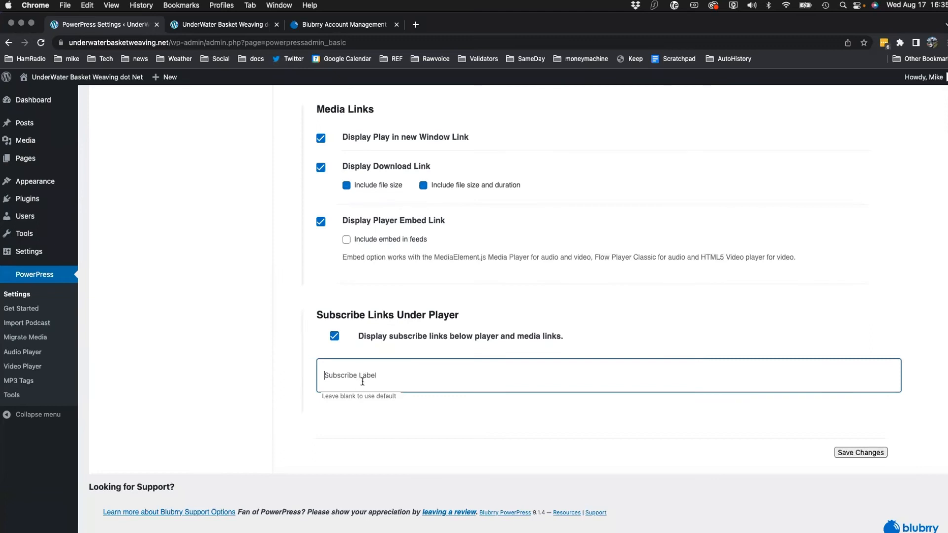
{"action": "type", "text": "Subscribe or Follow"}
{"action": "left_click", "coordinate": [861, 451]}
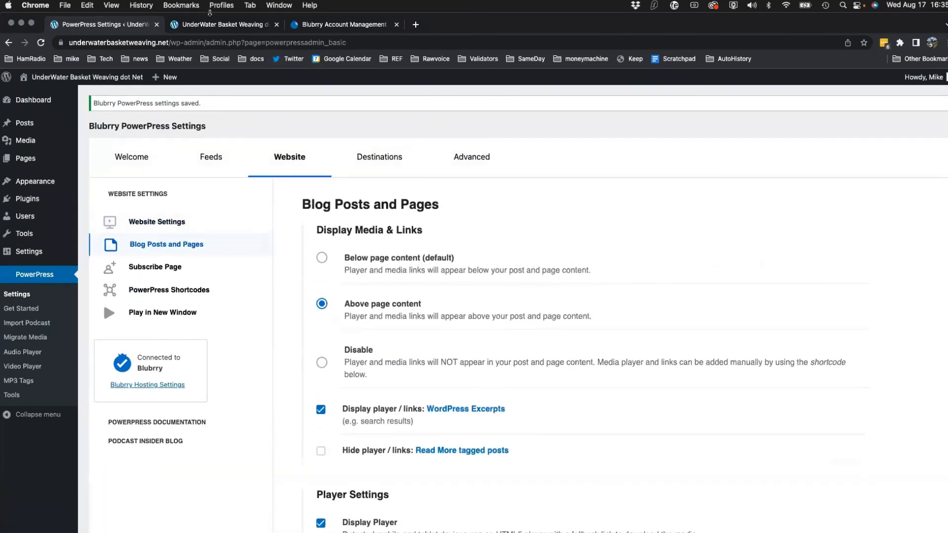
- Reload the live site and check the media and subscribe links under the episode's player
{"action": "left_click", "coordinate": [212, 26]}
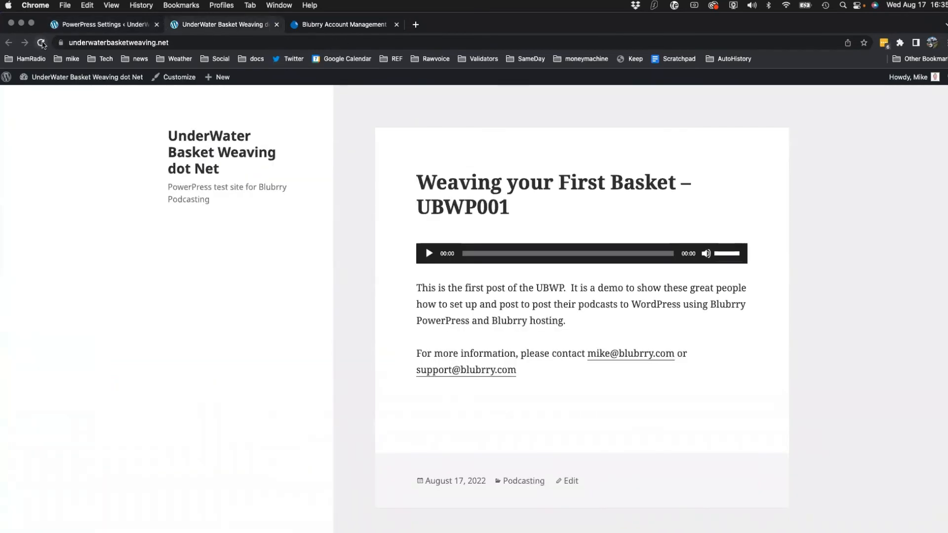
{"action": "left_click", "coordinate": [42, 43]}
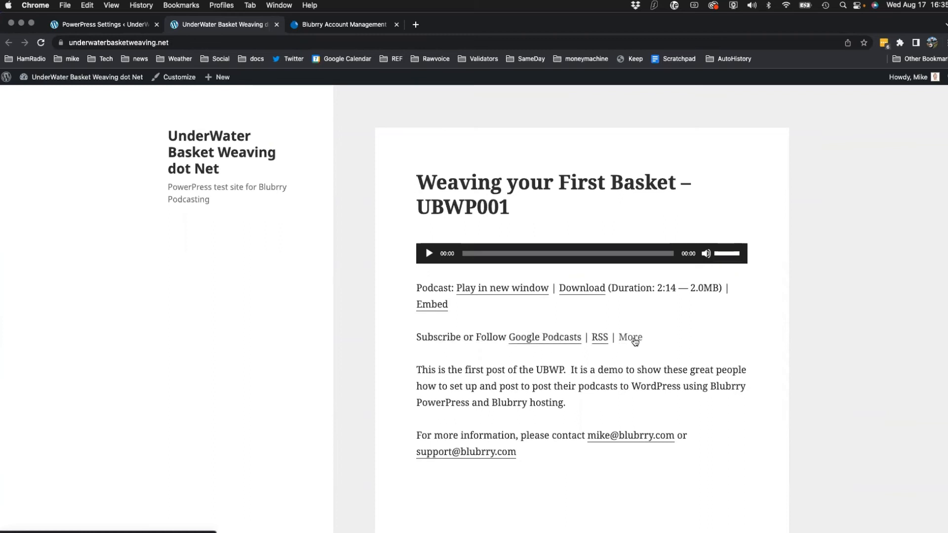
{"action": "left_click", "coordinate": [87, 79]}
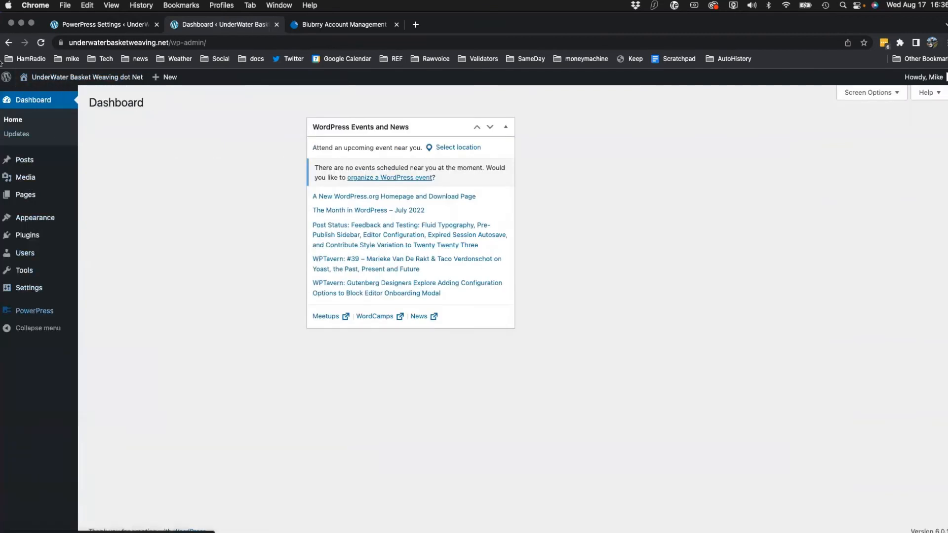
{"action": "left_click", "coordinate": [8, 43]}
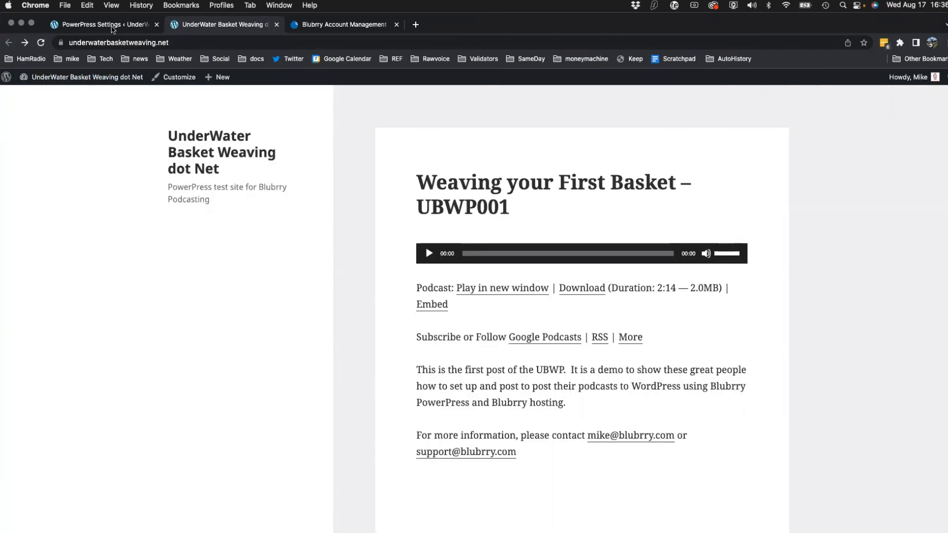
- Return to the PowerPress website settings and create a subscribe page from the template
{"action": "left_click", "coordinate": [8, 42]}
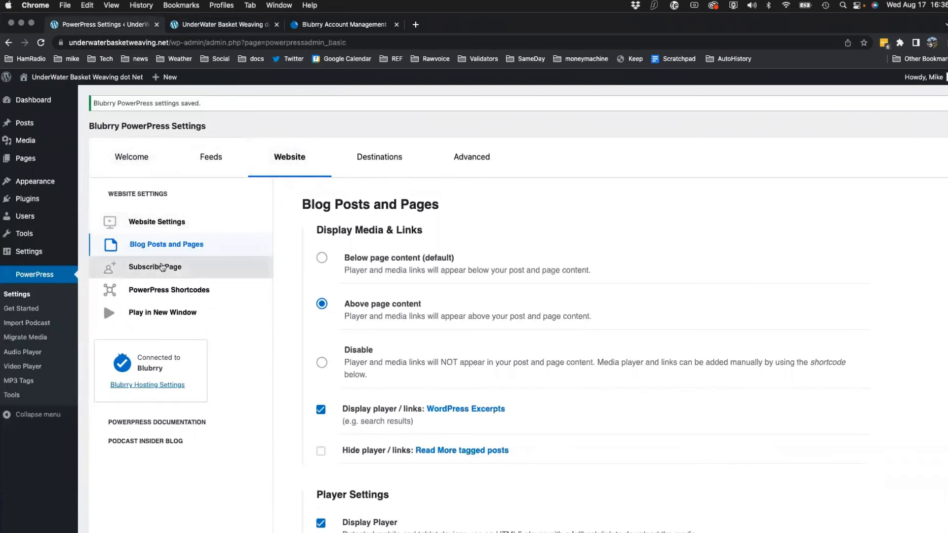
{"action": "left_click", "coordinate": [154, 267]}
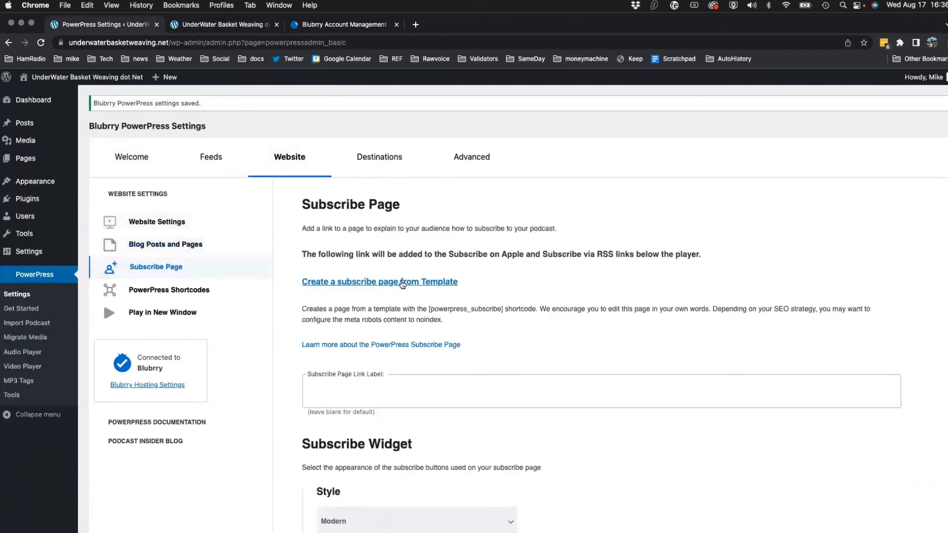
{"action": "left_click", "coordinate": [401, 282]}
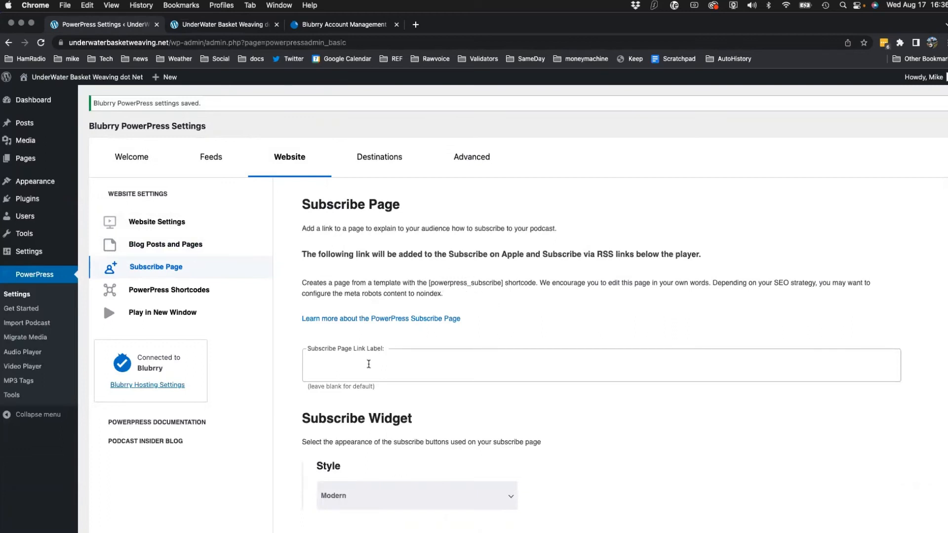
- Leave the subscribe page link label blank, keep the Modern style for the subscribe widget, and save the changes
{"action": "left_click", "coordinate": [374, 364]}
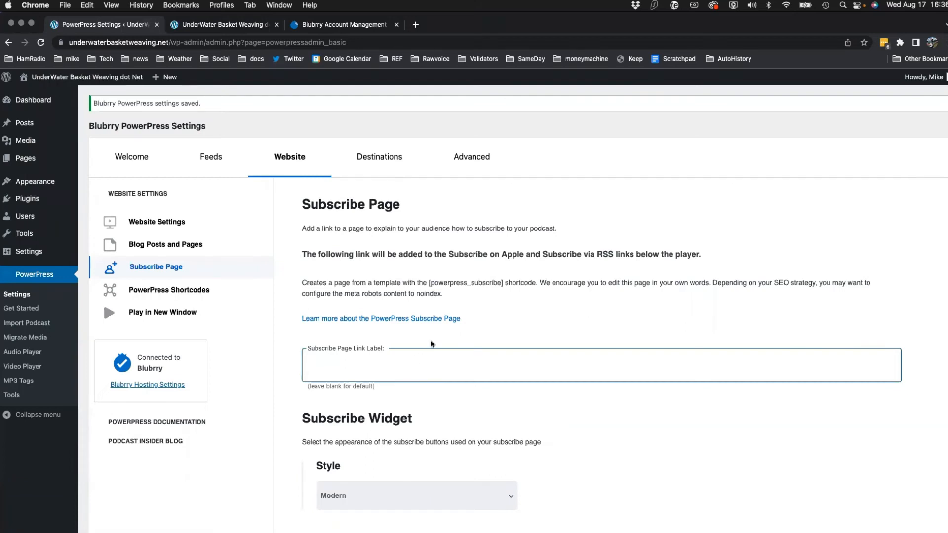
{"action": "scroll", "coordinate": [442, 327], "scroll_direction": "down", "scroll_amount": 5}
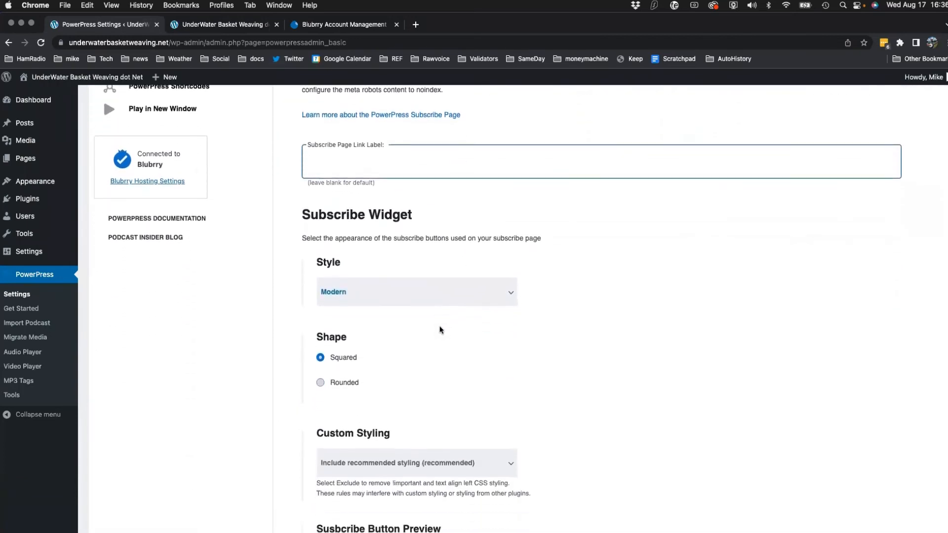
{"action": "left_click", "coordinate": [404, 290]}
{"action": "left_click", "coordinate": [404, 289]}
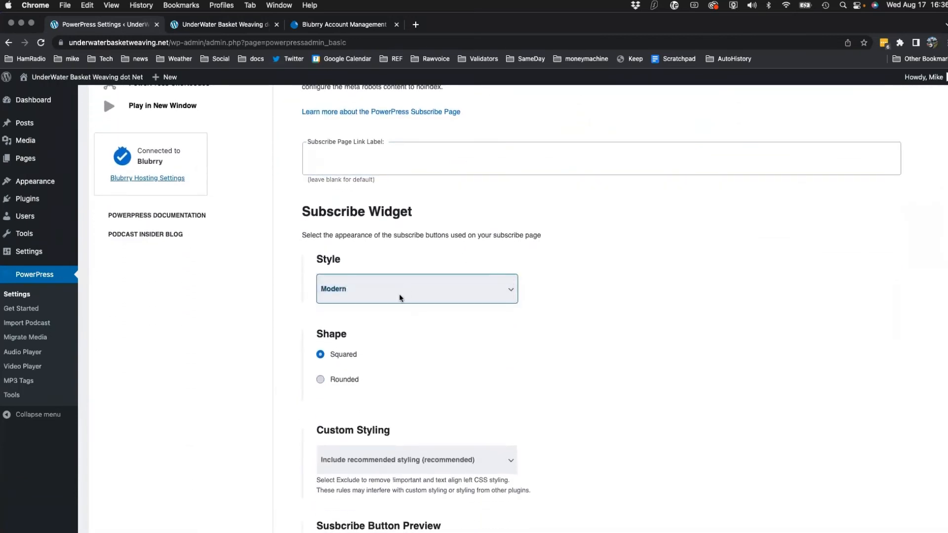
{"action": "scroll", "coordinate": [455, 349], "scroll_direction": "down", "scroll_amount": 2}
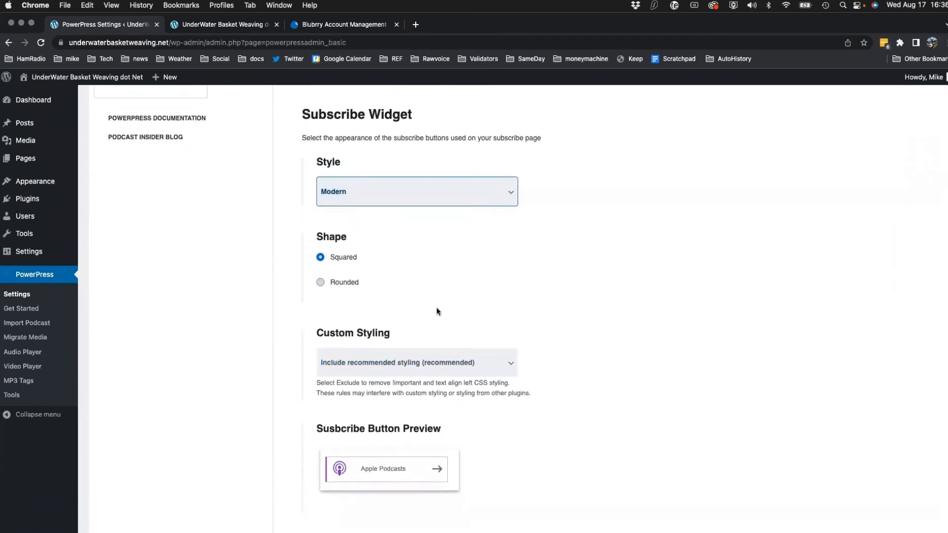
{"action": "scroll", "coordinate": [399, 451], "scroll_direction": "down", "scroll_amount": 2}
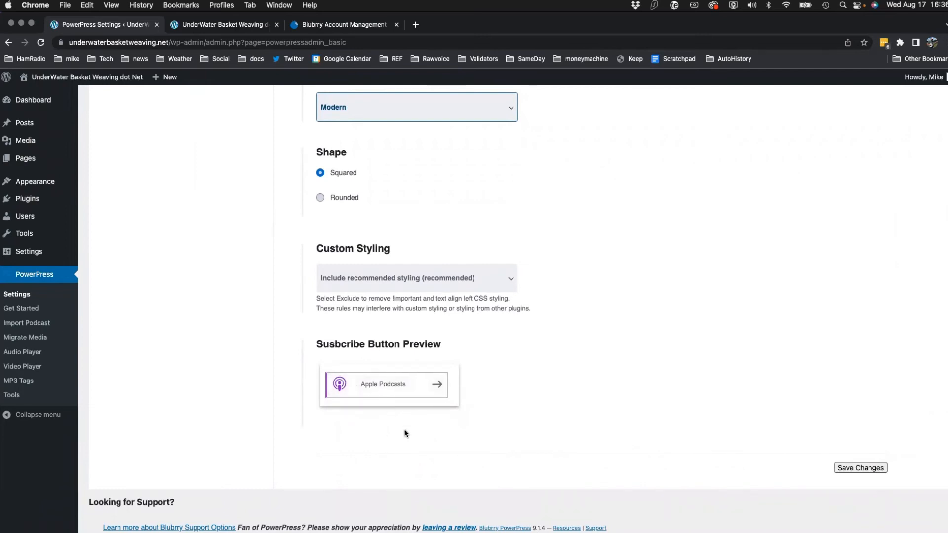
{"action": "scroll", "coordinate": [506, 340], "scroll_direction": "up", "scroll_amount": 3}
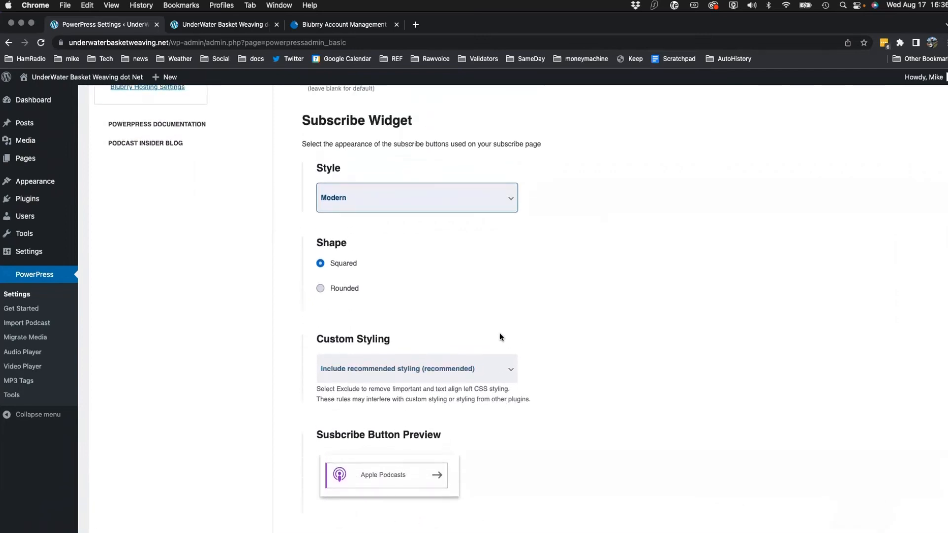
{"action": "scroll", "coordinate": [501, 337], "scroll_direction": "up", "scroll_amount": 5}
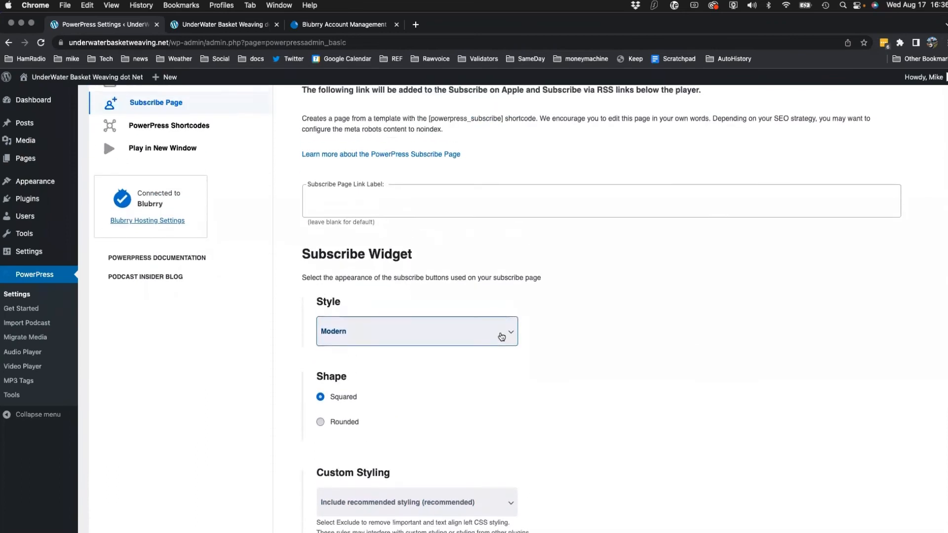
{"action": "scroll", "coordinate": [502, 336], "scroll_direction": "down", "scroll_amount": 9}
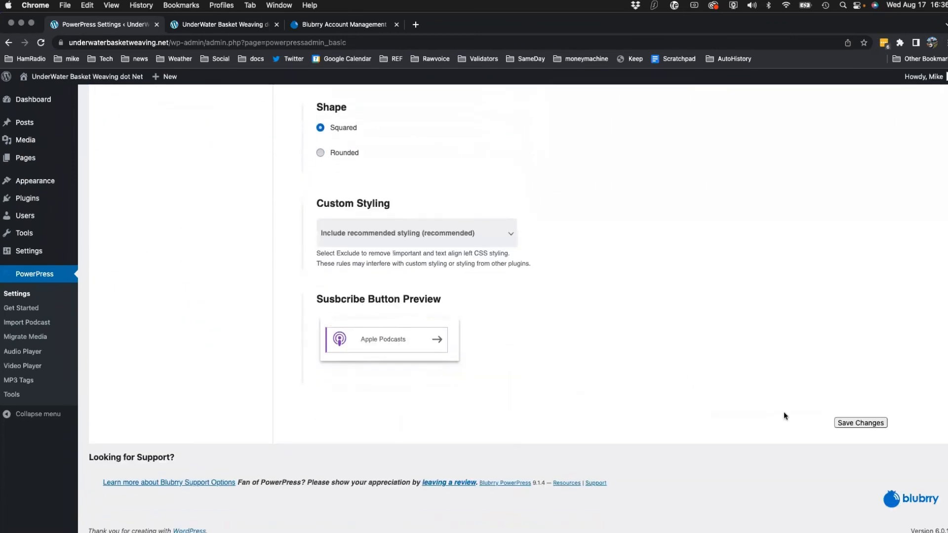
{"action": "left_click", "coordinate": [877, 427]}
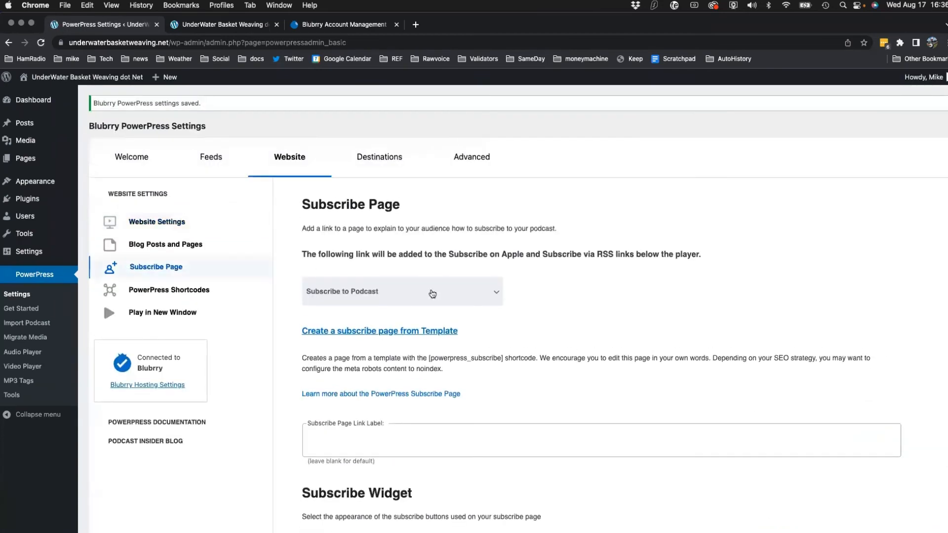
- In the PowerPress Shortcodes settings, enable the PowerPress Playlist Player and highlight its [powerpress_playlist] shortcode
{"action": "left_click", "coordinate": [166, 295]}
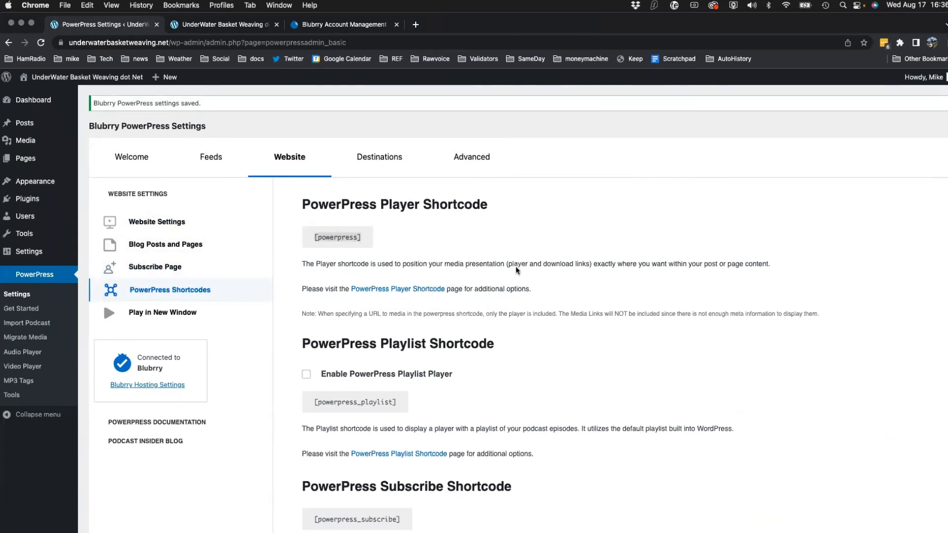
{"action": "scroll", "coordinate": [516, 269], "scroll_direction": "down", "scroll_amount": 4}
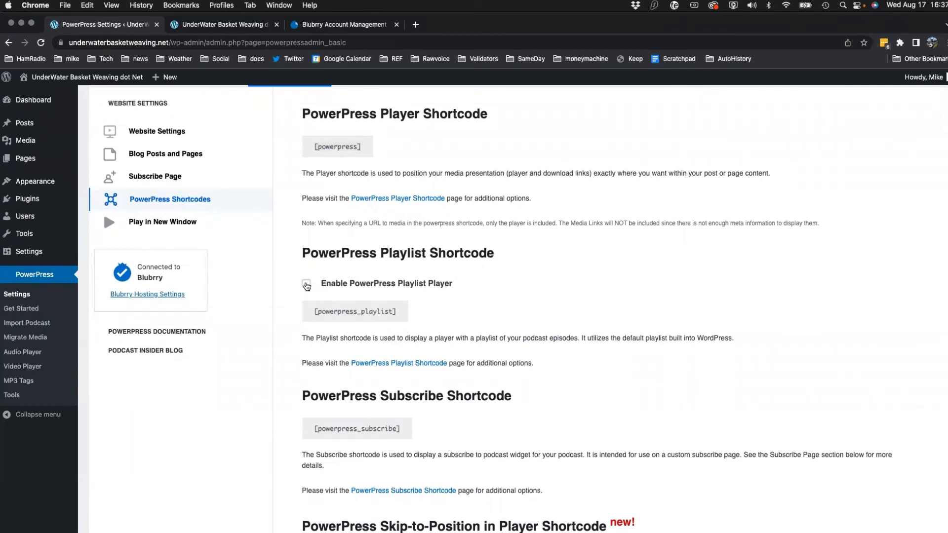
{"action": "left_click", "coordinate": [306, 284]}
{"action": "left_click_drag", "start_coordinate": [399, 311], "coordinate": [311, 312]}
{"action": "left_click", "coordinate": [378, 335]}
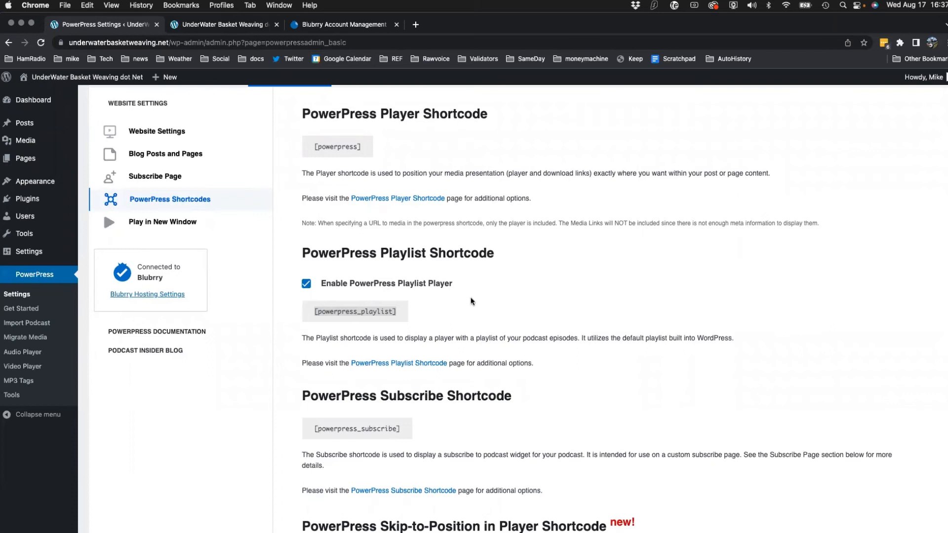
- Examine the playlist, subscribe and skip-to-position shortcode descriptions and the player troubleshooting option
{"action": "scroll", "coordinate": [478, 289], "scroll_direction": "down", "scroll_amount": 1}
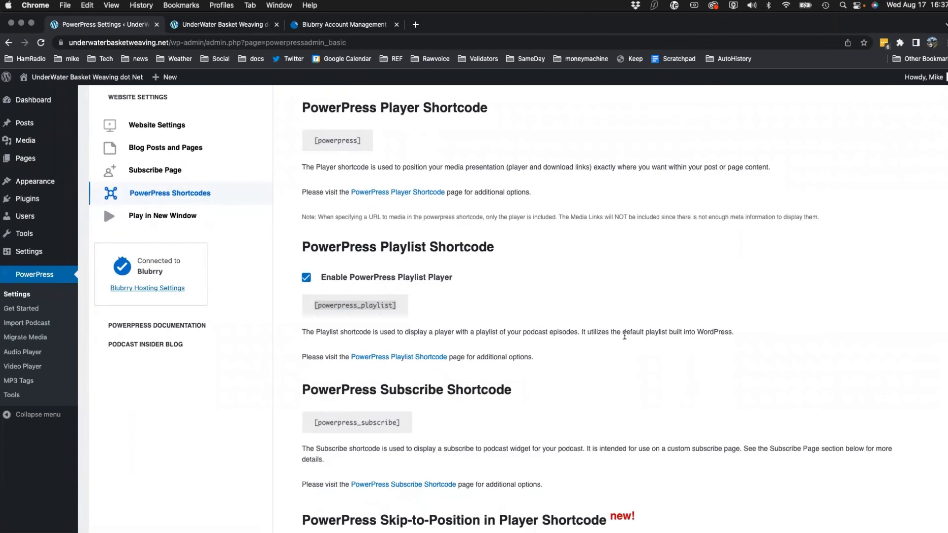
{"action": "scroll", "coordinate": [617, 336], "scroll_direction": "down", "scroll_amount": 3}
{"action": "scroll", "coordinate": [612, 334], "scroll_direction": "down", "scroll_amount": 1}
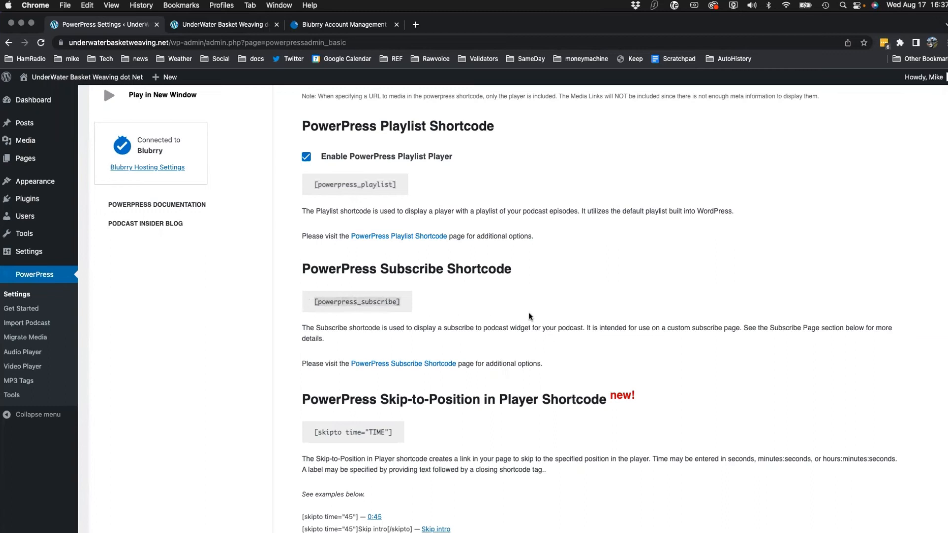
{"action": "scroll", "coordinate": [682, 322], "scroll_direction": "down", "scroll_amount": 3}
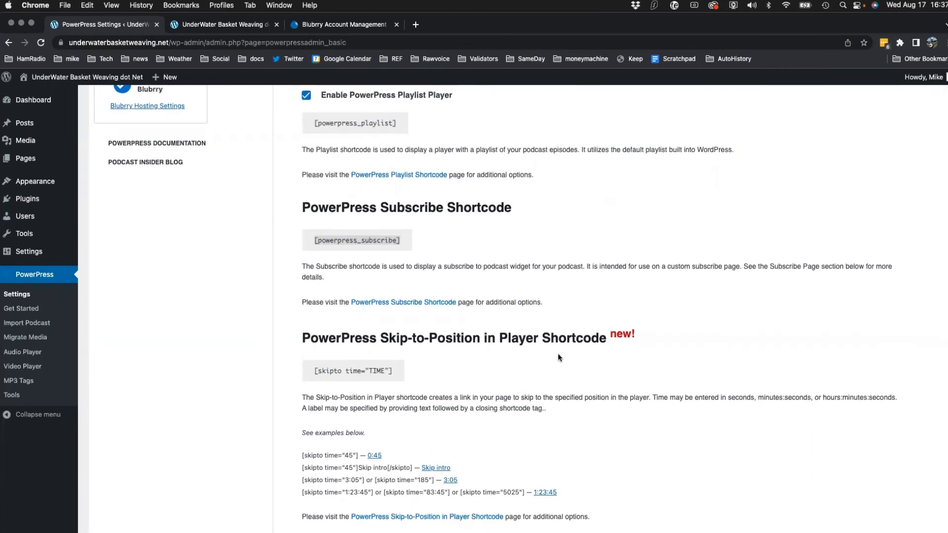
{"action": "scroll", "coordinate": [546, 351], "scroll_direction": "down", "scroll_amount": 5}
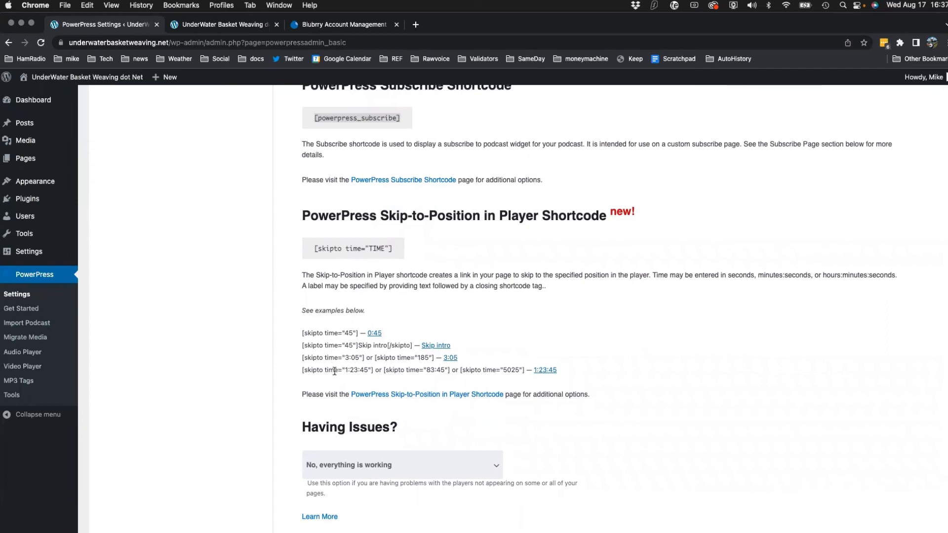
{"action": "scroll", "coordinate": [654, 325], "scroll_direction": "up", "scroll_amount": 1}
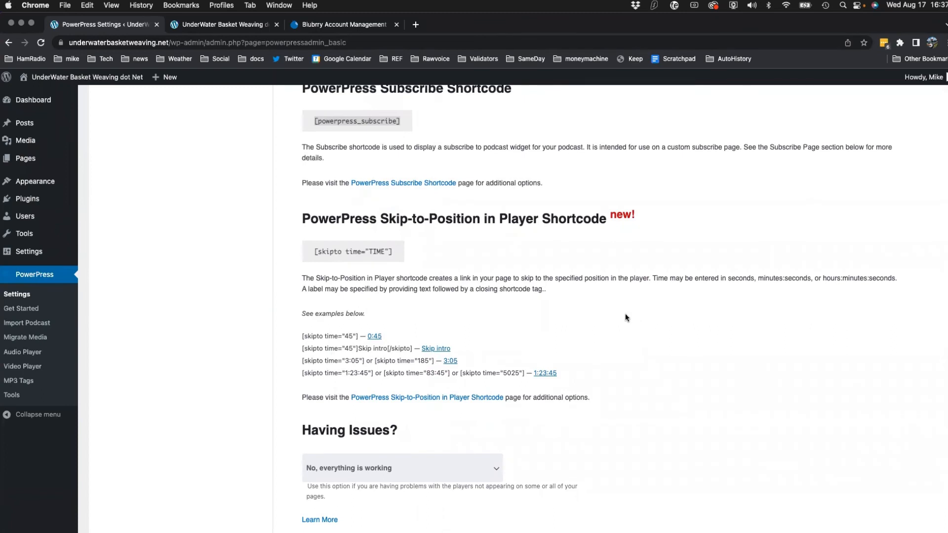
{"action": "scroll", "coordinate": [619, 319], "scroll_direction": "down", "scroll_amount": 3}
{"action": "scroll", "coordinate": [617, 321], "scroll_direction": "down", "scroll_amount": 2}
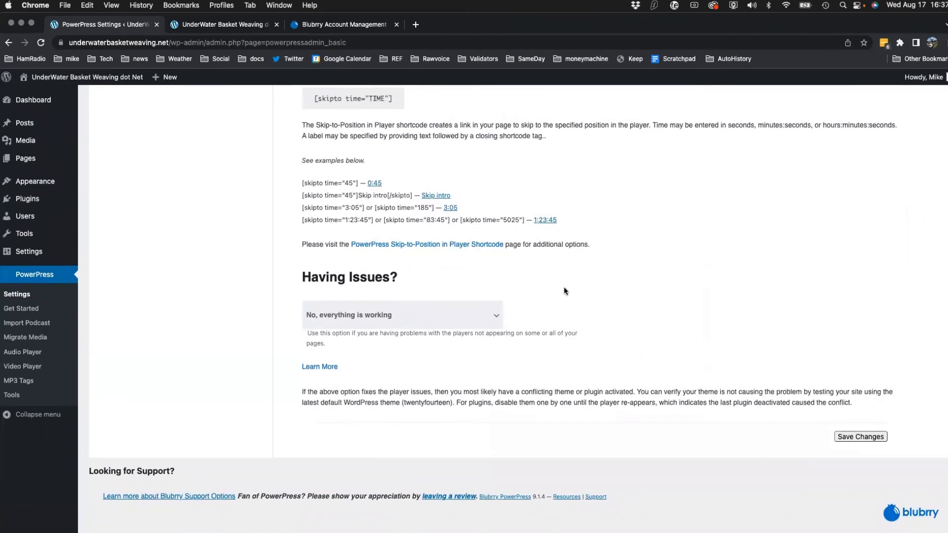
- Keep the player troubleshooting option at "No, everything is working" and save the shortcode settings
{"action": "scroll", "coordinate": [570, 284], "scroll_direction": "down", "scroll_amount": 1}
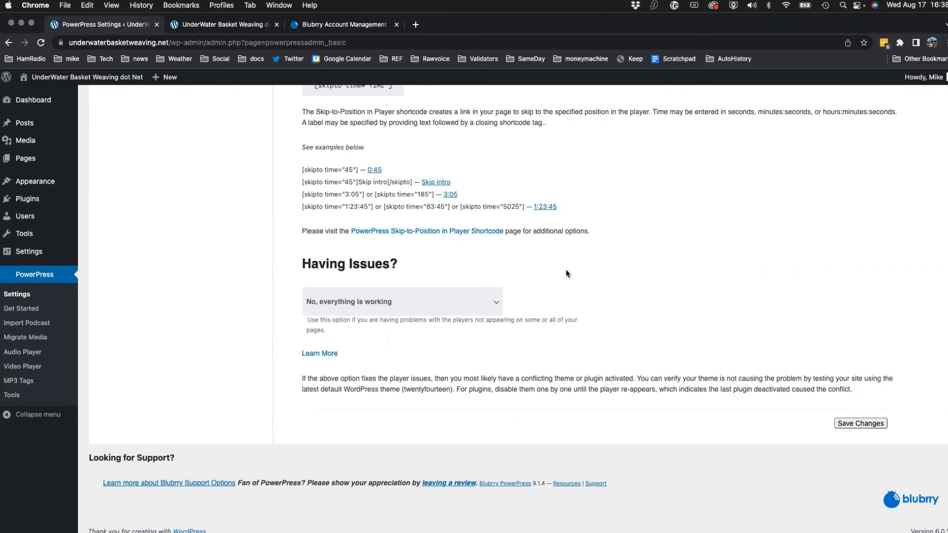
{"action": "left_click", "coordinate": [488, 303]}
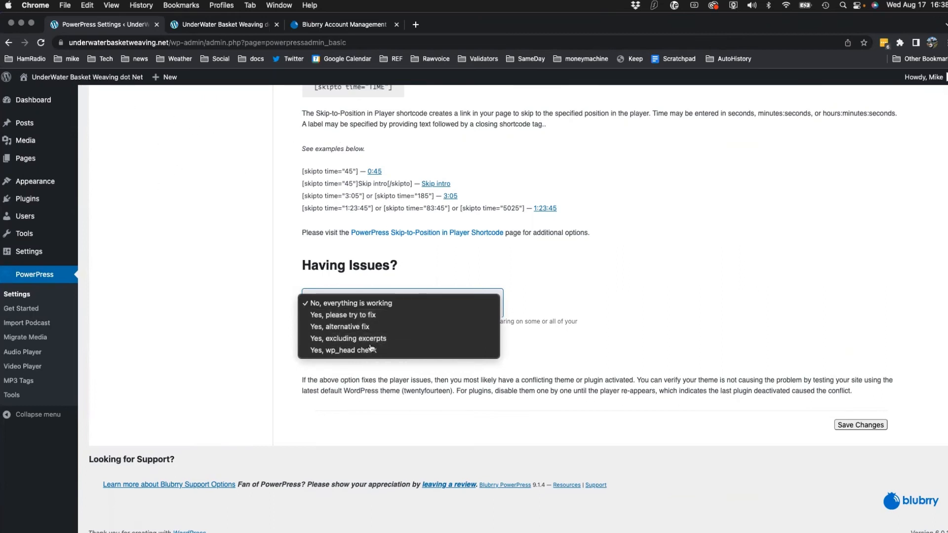
{"action": "left_click", "coordinate": [386, 304]}
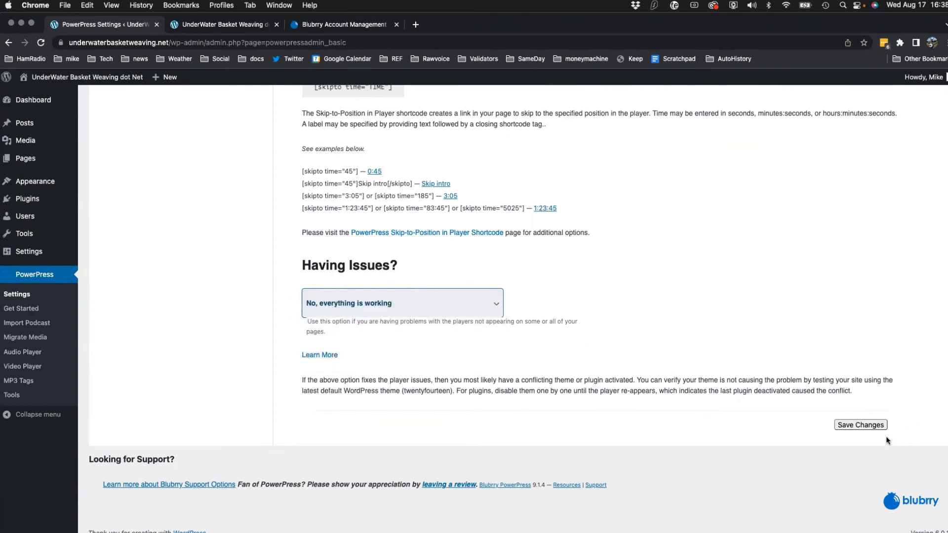
{"action": "left_click", "coordinate": [863, 428]}
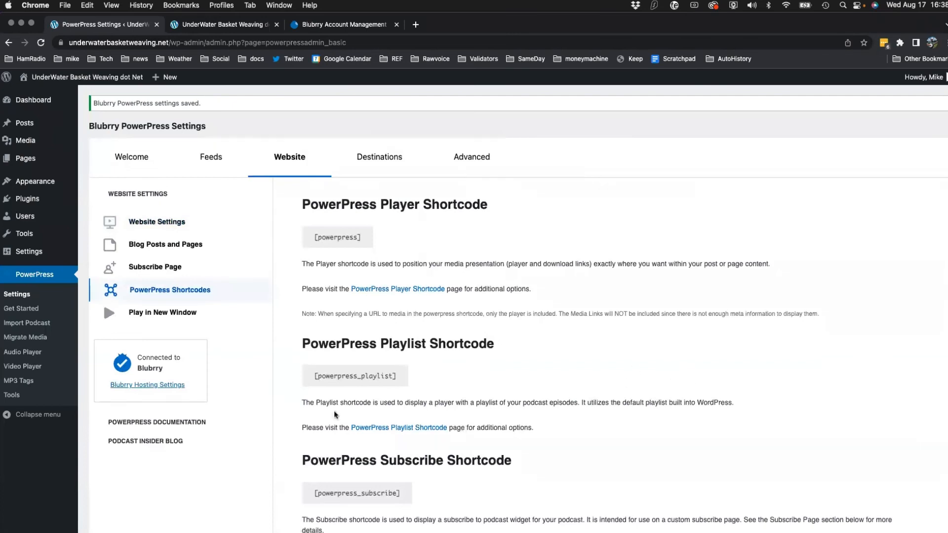
- Review the Play in New Window settings for window width, height and scroll bar handling
{"action": "scroll", "coordinate": [334, 414], "scroll_direction": "up", "scroll_amount": 5}
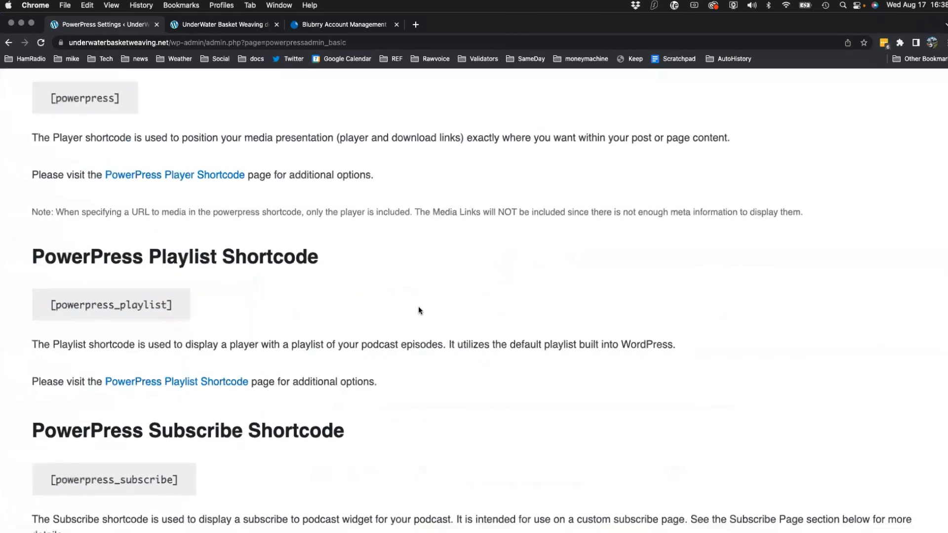
{"action": "scroll", "coordinate": [418, 310], "scroll_direction": "down", "scroll_amount": 5}
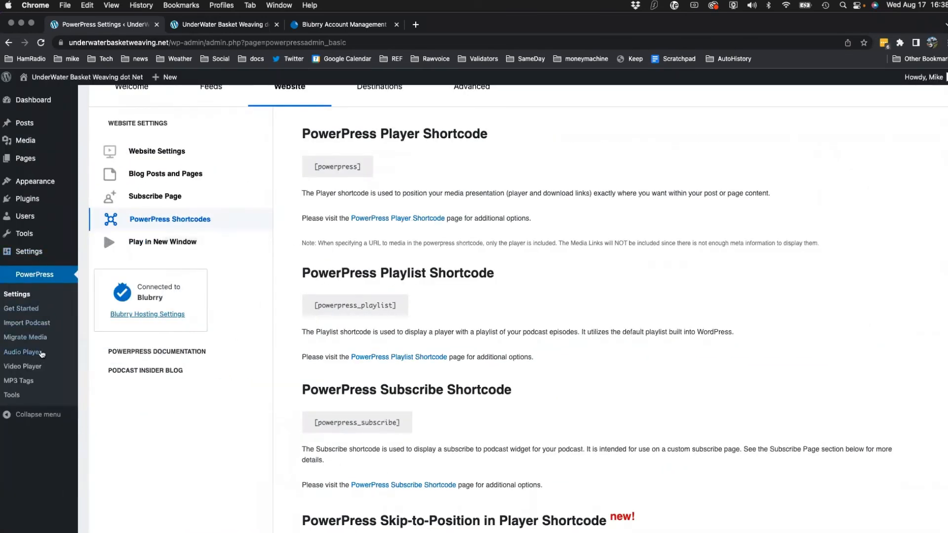
{"action": "left_click", "coordinate": [169, 243]}
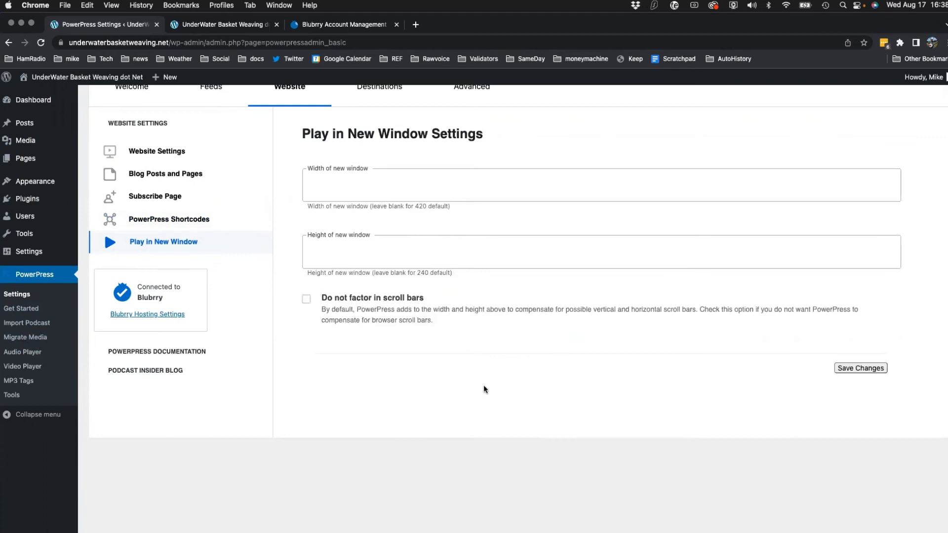
{"action": "left_click", "coordinate": [377, 189]}
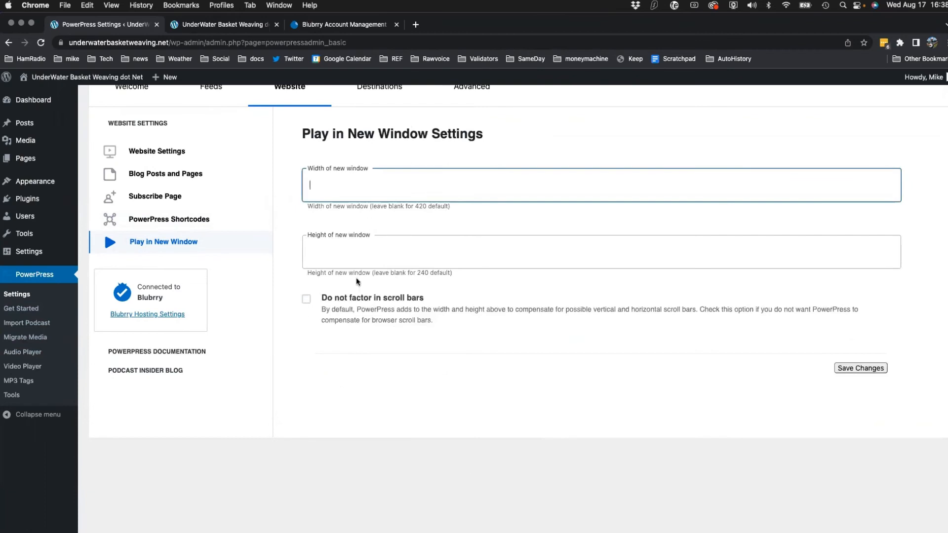
{"action": "scroll", "coordinate": [256, 277], "scroll_direction": "up", "scroll_amount": 3}
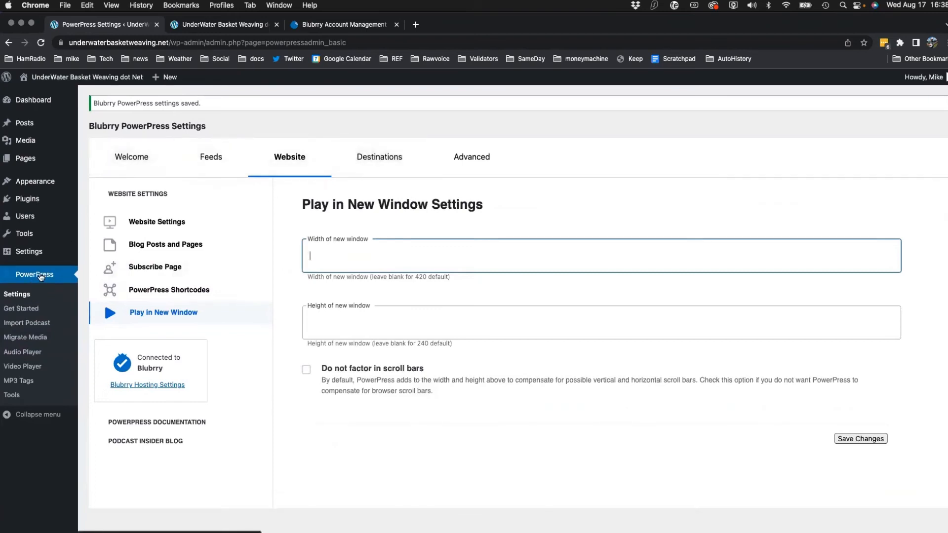
- Activate the Blubrry Audio Player as the PowerPress audio player and open its configuration
{"action": "left_click", "coordinate": [26, 354]}
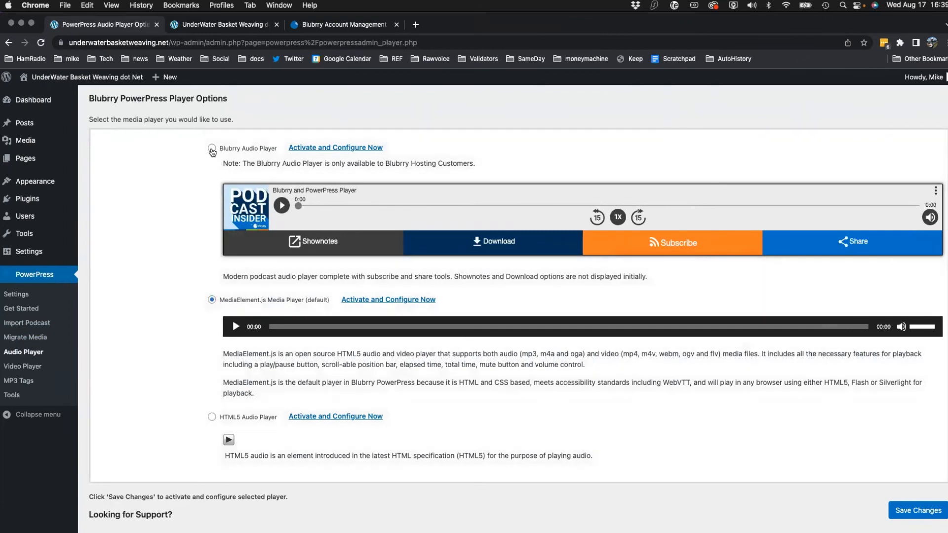
{"action": "left_click", "coordinate": [212, 149]}
{"action": "left_click", "coordinate": [362, 148]}
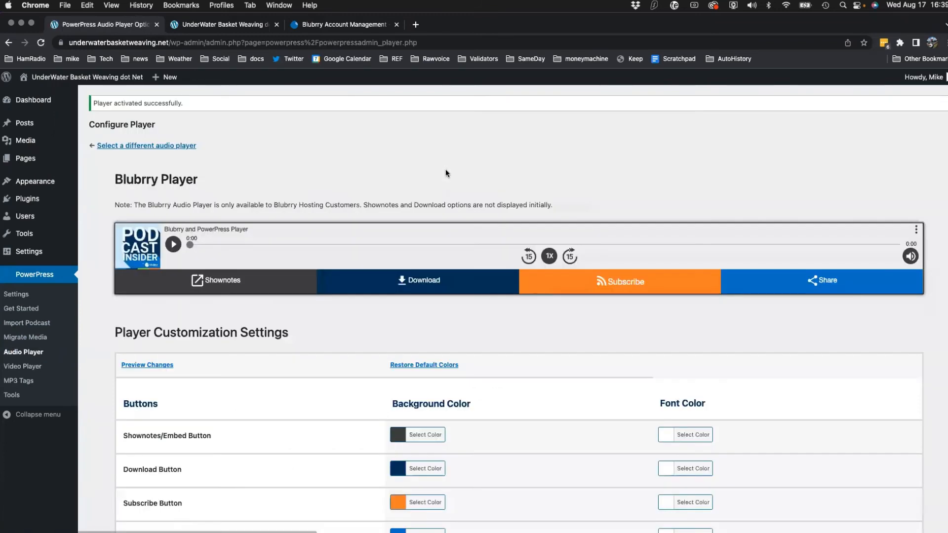
- Enable "Use iTunes episode image with player" for the Blubrry player, keeping the Light style, and save the changes
{"action": "scroll", "coordinate": [650, 245], "scroll_direction": "down", "scroll_amount": 3}
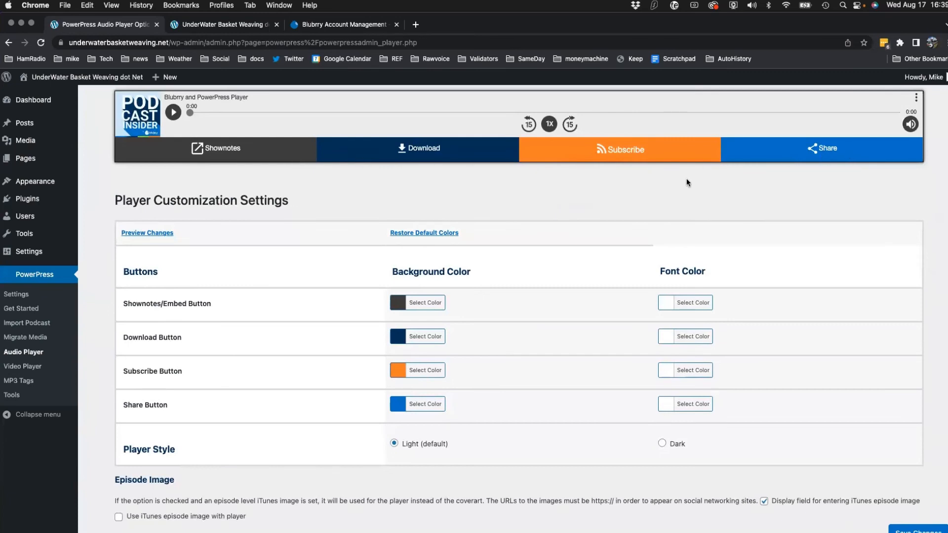
{"action": "scroll", "coordinate": [597, 231], "scroll_direction": "down", "scroll_amount": 1}
{"action": "scroll", "coordinate": [597, 231], "scroll_direction": "down", "scroll_amount": 1}
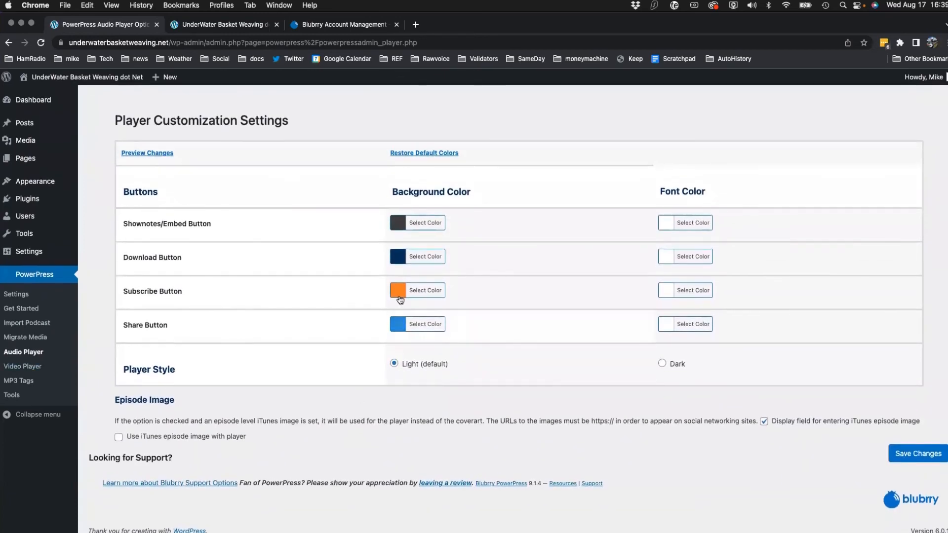
{"action": "left_click", "coordinate": [119, 437]}
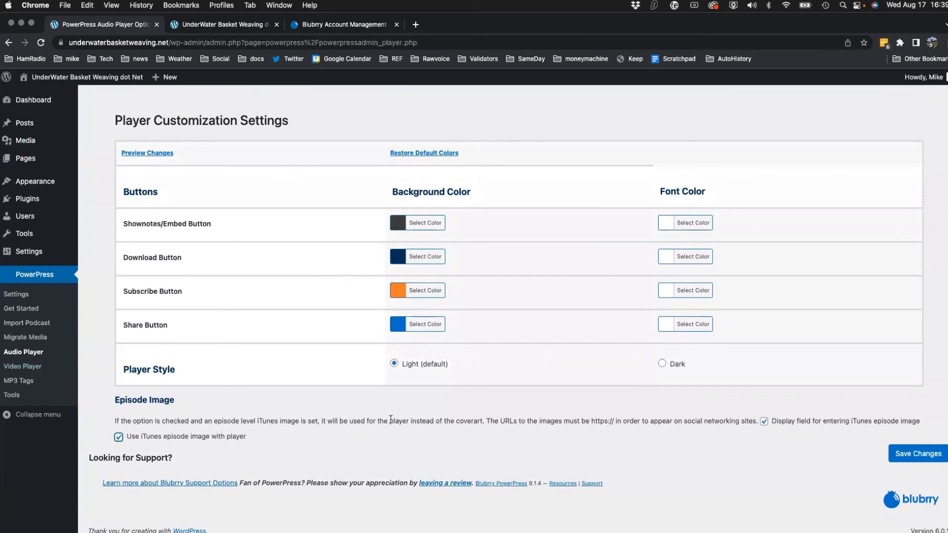
{"action": "left_click", "coordinate": [918, 454]}
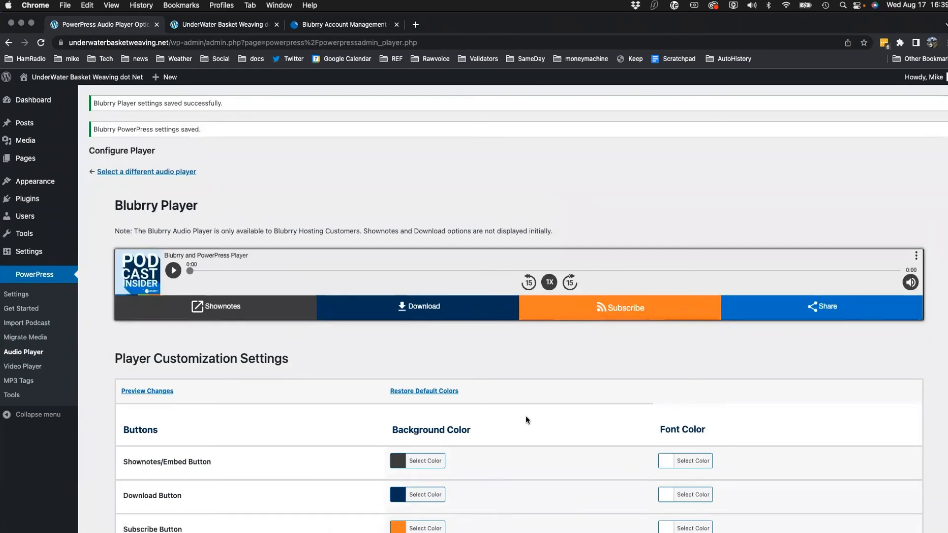
- Reload the podcast website's home page to check the audio player on the first episode post
{"action": "left_click", "coordinate": [218, 24]}
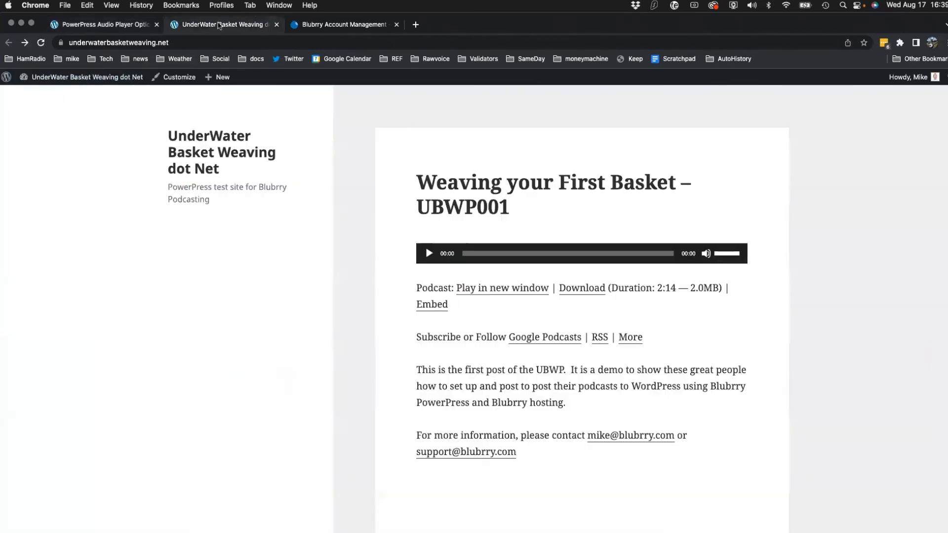
{"action": "left_click", "coordinate": [41, 43]}
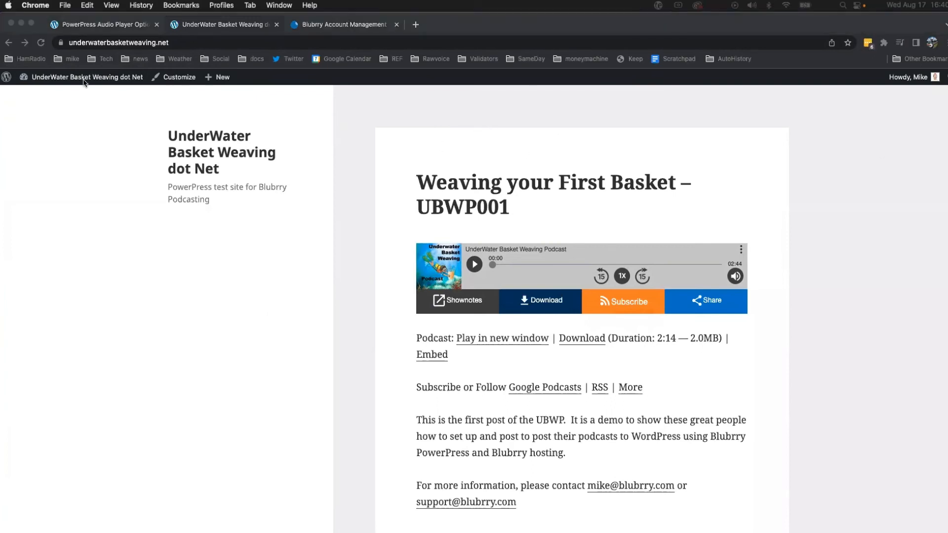
{"action": "left_click", "coordinate": [117, 25]}
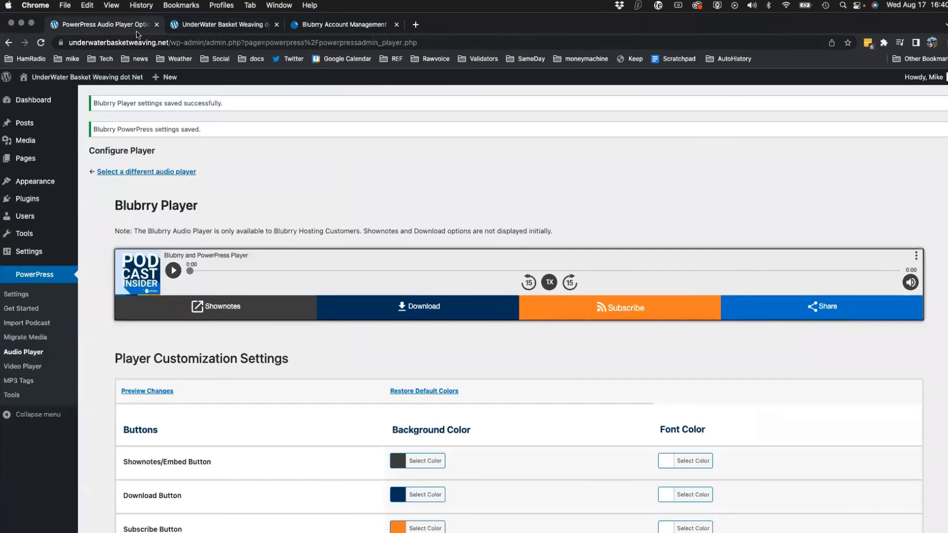
{"action": "left_click", "coordinate": [191, 27]}
- Return to the WordPress admin and add a Subscribe to Podcast widget to the site's Widget Area
{"action": "left_click", "coordinate": [110, 25]}
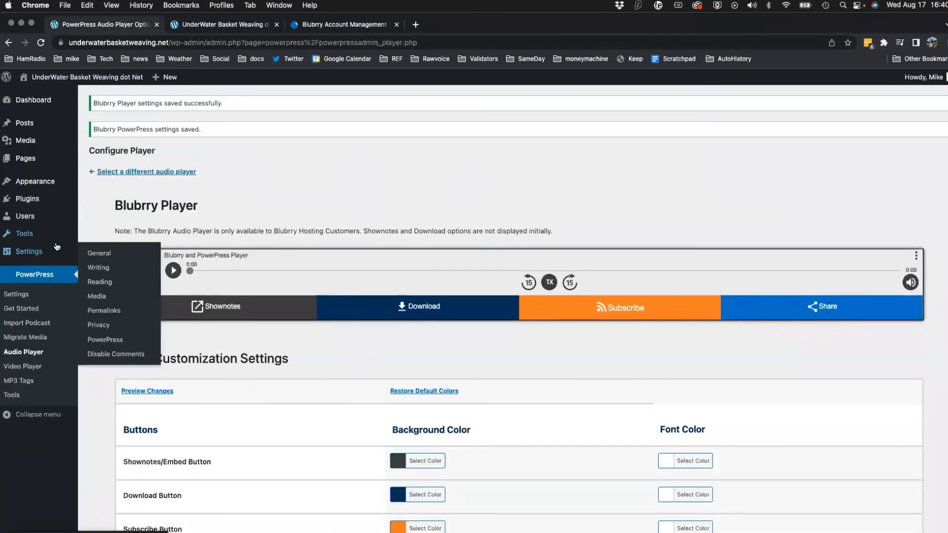
{"action": "mouse_move", "coordinate": [50, 185]}
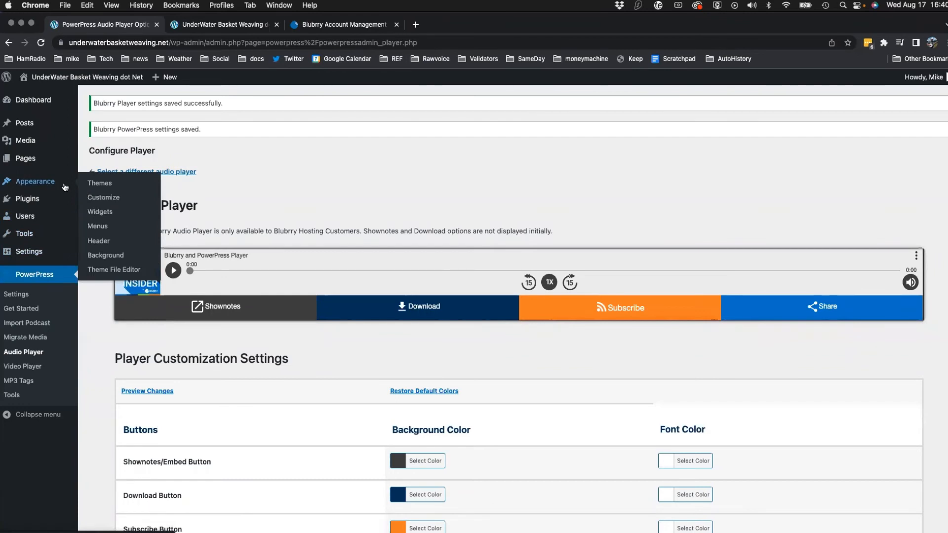
{"action": "left_click", "coordinate": [99, 212]}
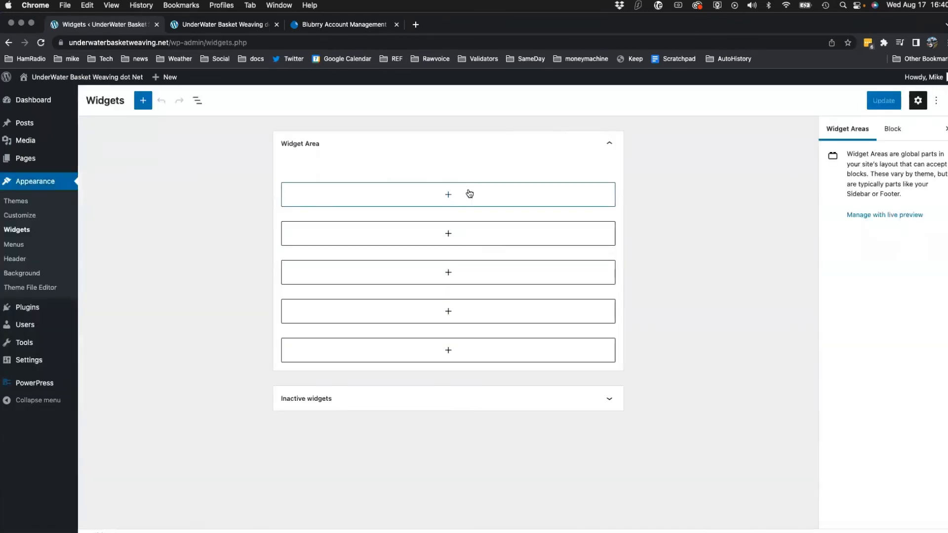
{"action": "left_click", "coordinate": [447, 196]}
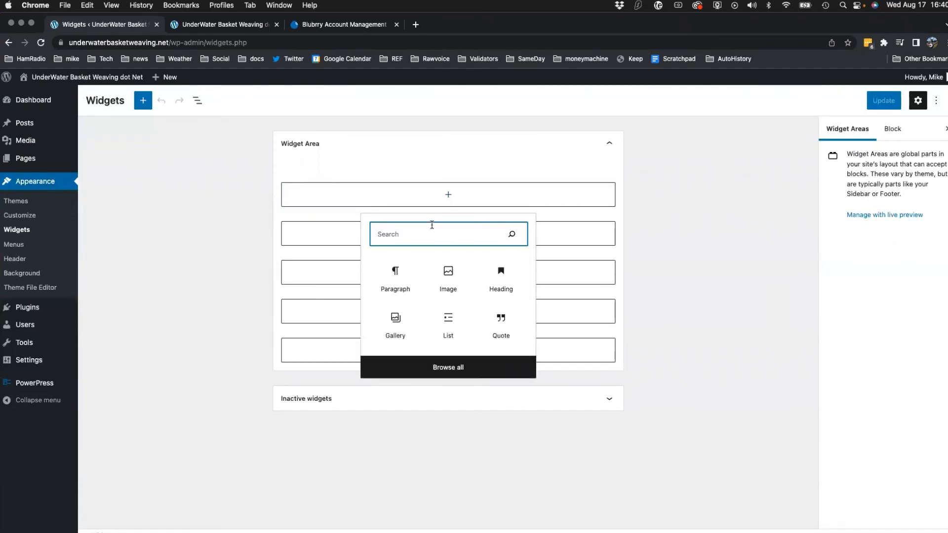
{"action": "type", "text": "subsc"}
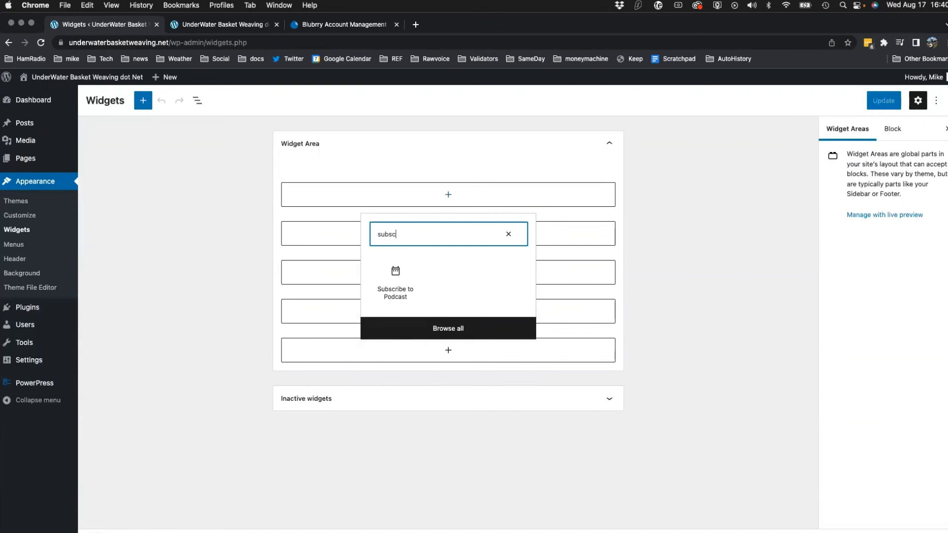
{"action": "left_click", "coordinate": [394, 278]}
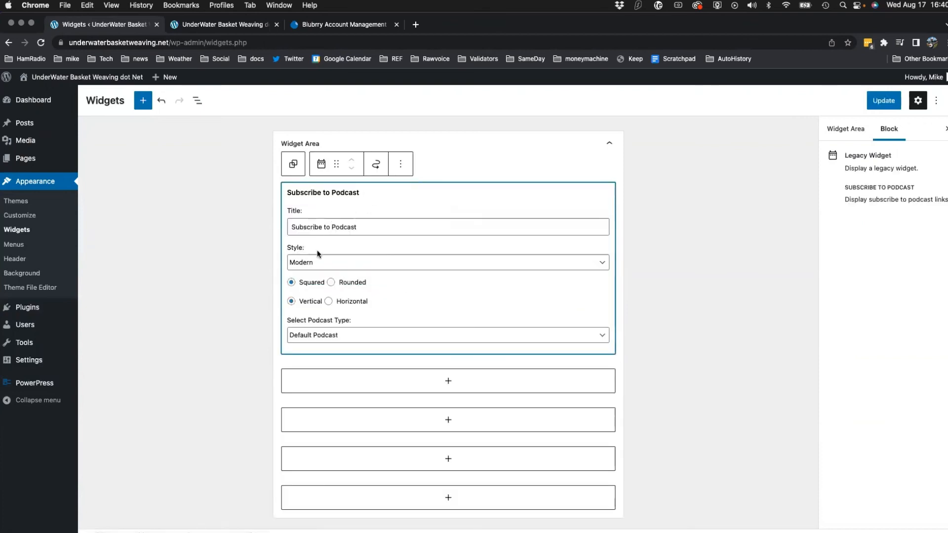
- Keep the Modern style and Default Podcast type for the Subscribe to Podcast widget and save the widgets
{"action": "left_click", "coordinate": [323, 267]}
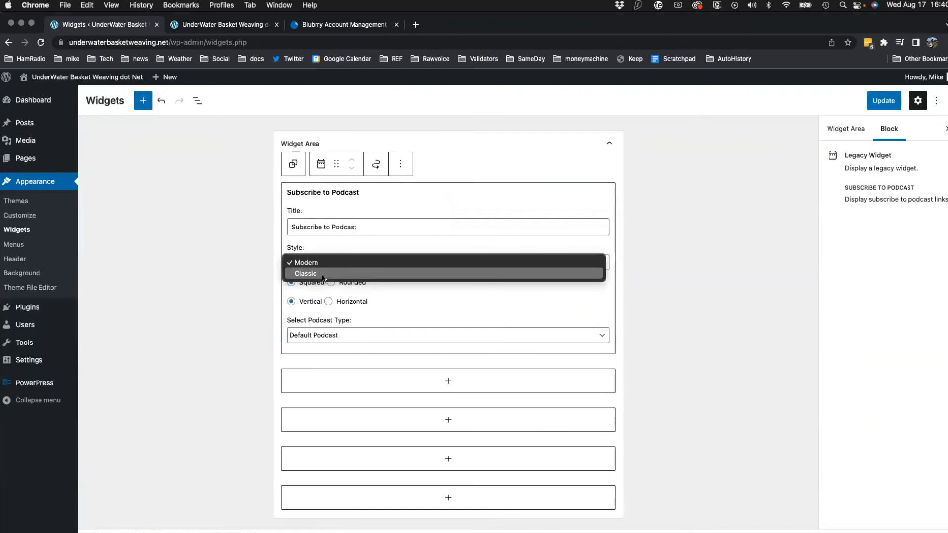
{"action": "left_click", "coordinate": [347, 265]}
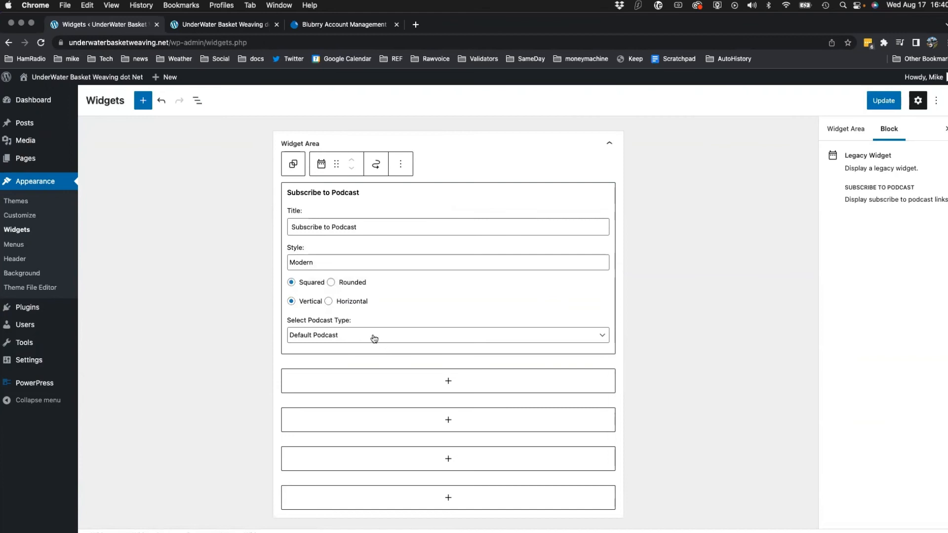
{"action": "left_click", "coordinate": [345, 337]}
{"action": "left_click", "coordinate": [346, 336]}
{"action": "left_click", "coordinate": [881, 99]}
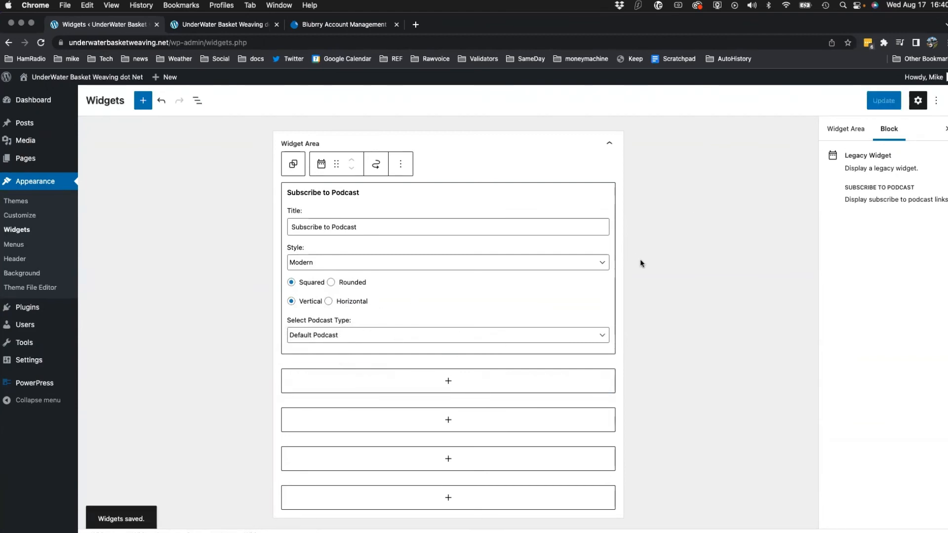
- Reload the website's home page and check the Subscribe to Podcast widget in the sidebar while looking through the page
{"action": "left_click", "coordinate": [228, 26]}
{"action": "left_click", "coordinate": [40, 45]}
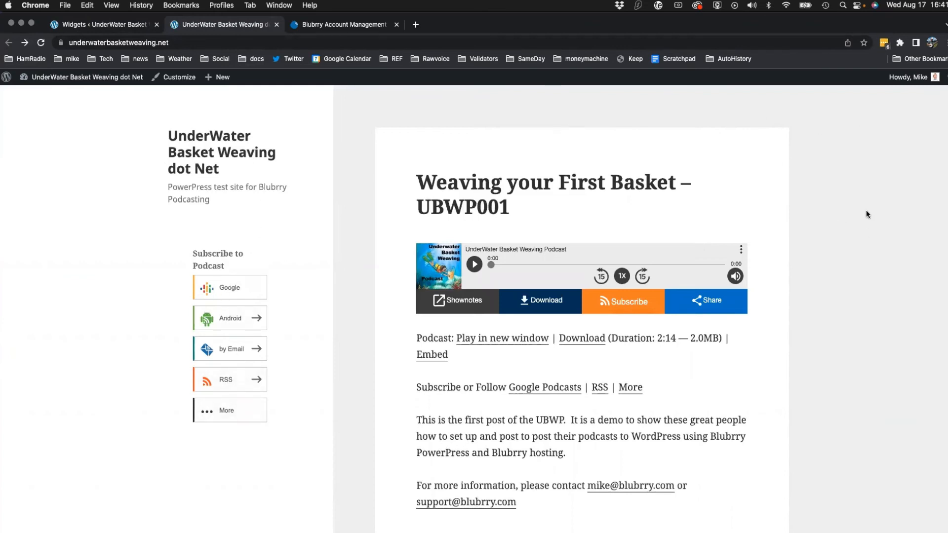
{"action": "scroll", "coordinate": [467, 339], "scroll_direction": "down", "scroll_amount": 12}
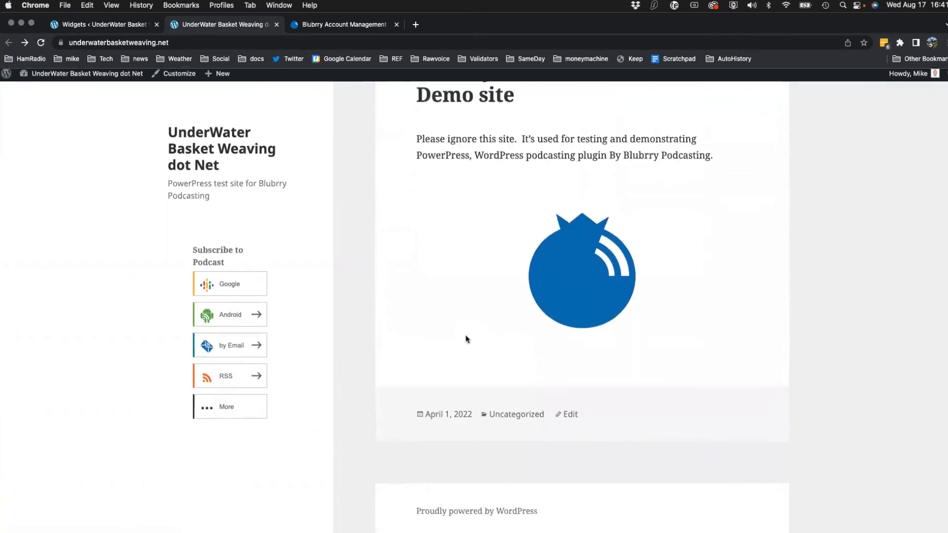
{"action": "scroll", "coordinate": [466, 336], "scroll_direction": "up", "scroll_amount": 12}
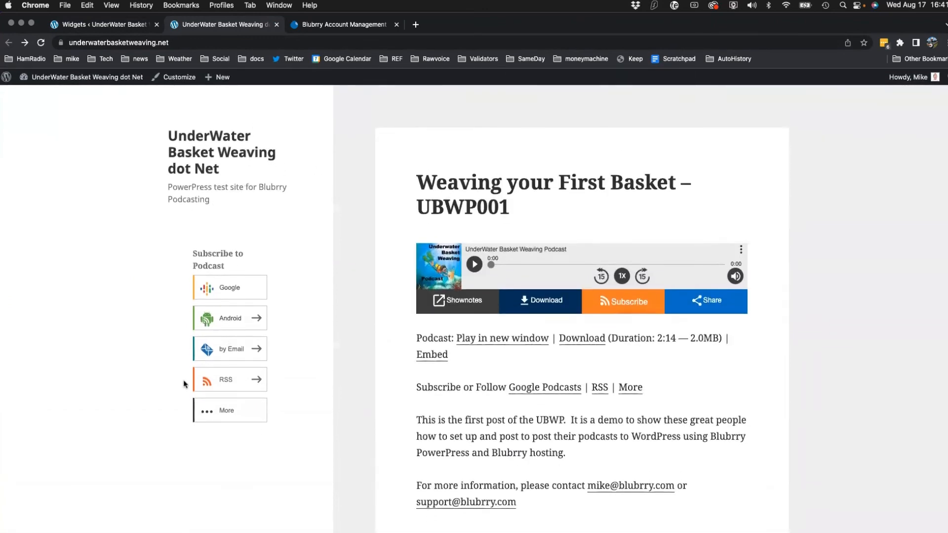
- Test the sidebar subscribe widget's Google, Android and RSS links, returning to the home page between them
{"action": "left_click", "coordinate": [238, 288]}
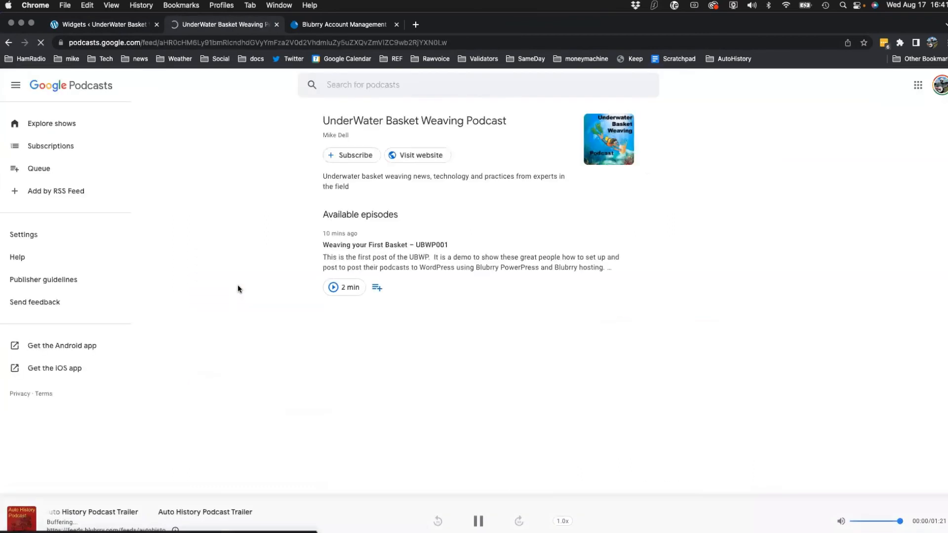
{"action": "left_click", "coordinate": [9, 42]}
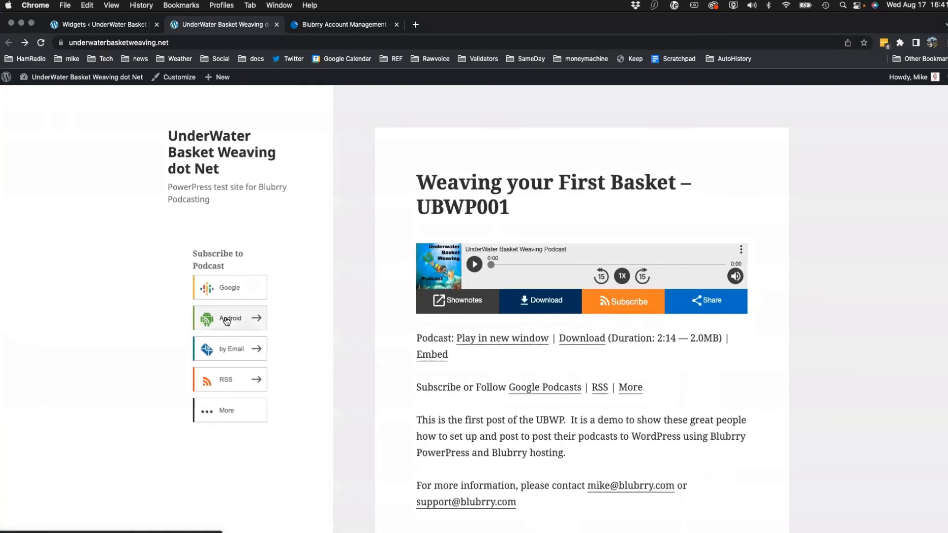
{"action": "left_click", "coordinate": [227, 321]}
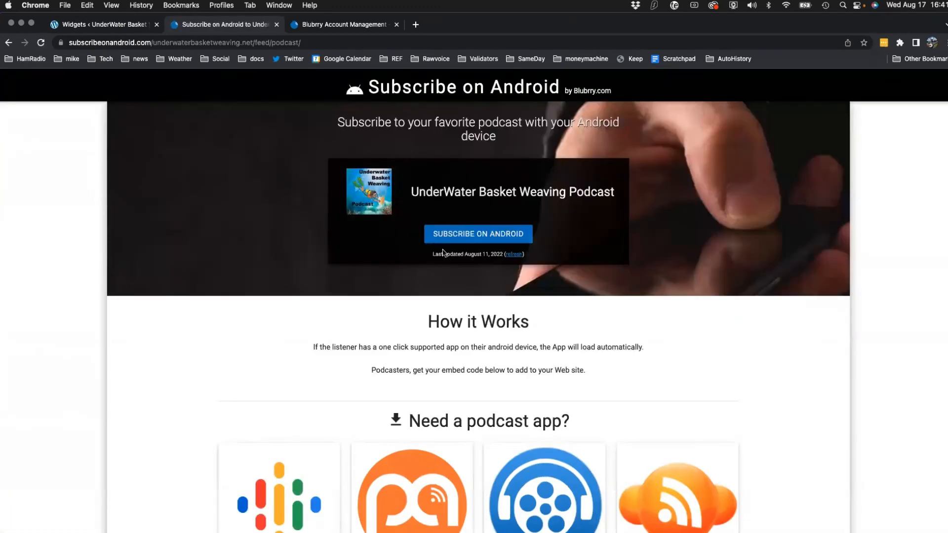
{"action": "left_click", "coordinate": [8, 43]}
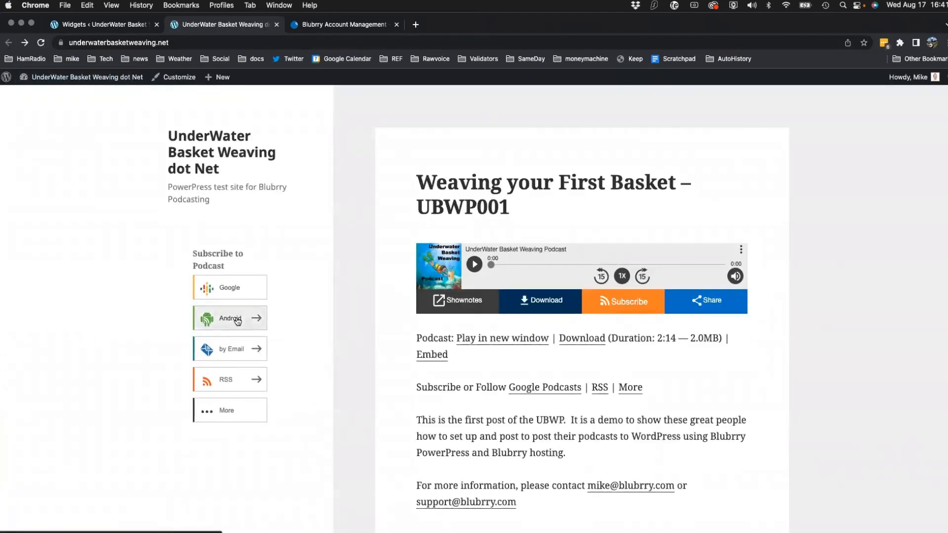
{"action": "left_click", "coordinate": [240, 379]}
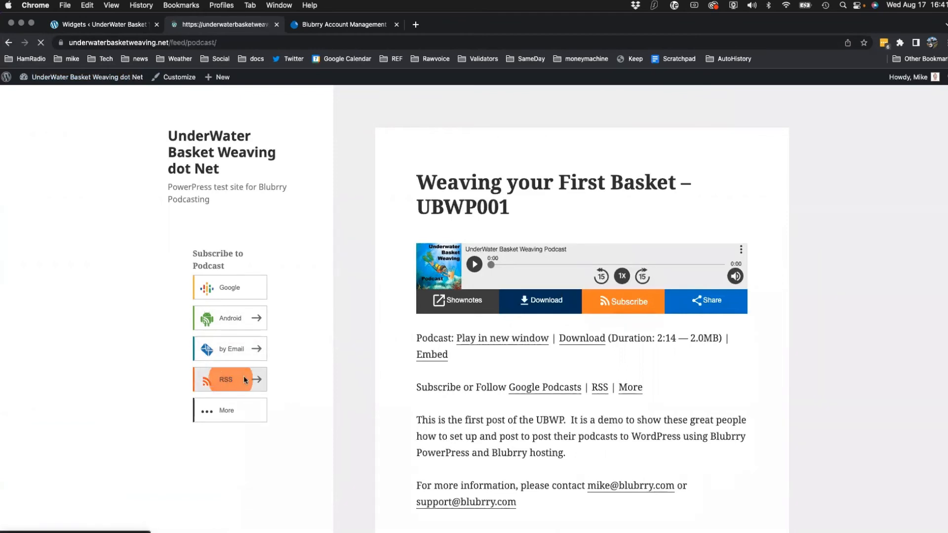
- Return to the home page, open the sidebar widget's More link and look through the Subscribe to Podcast page
{"action": "left_click", "coordinate": [9, 42]}
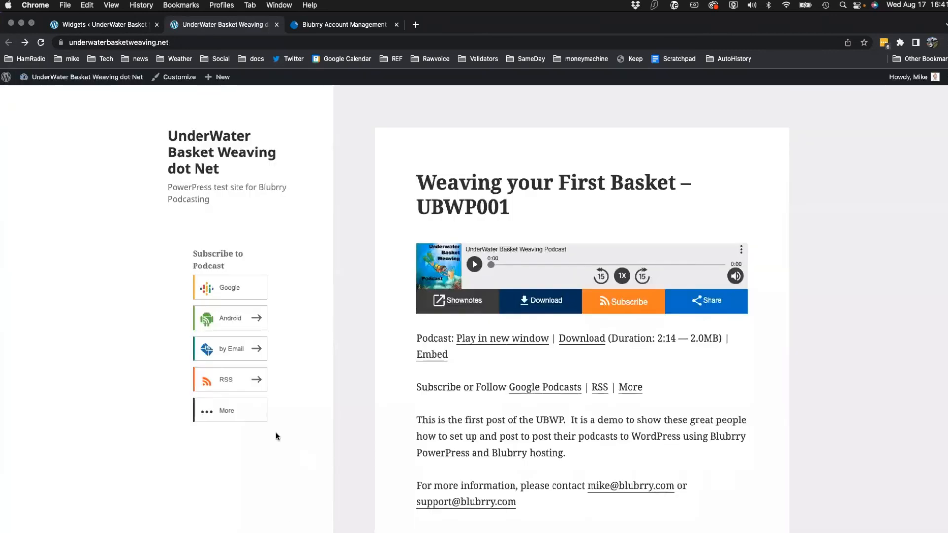
{"action": "left_click", "coordinate": [228, 412]}
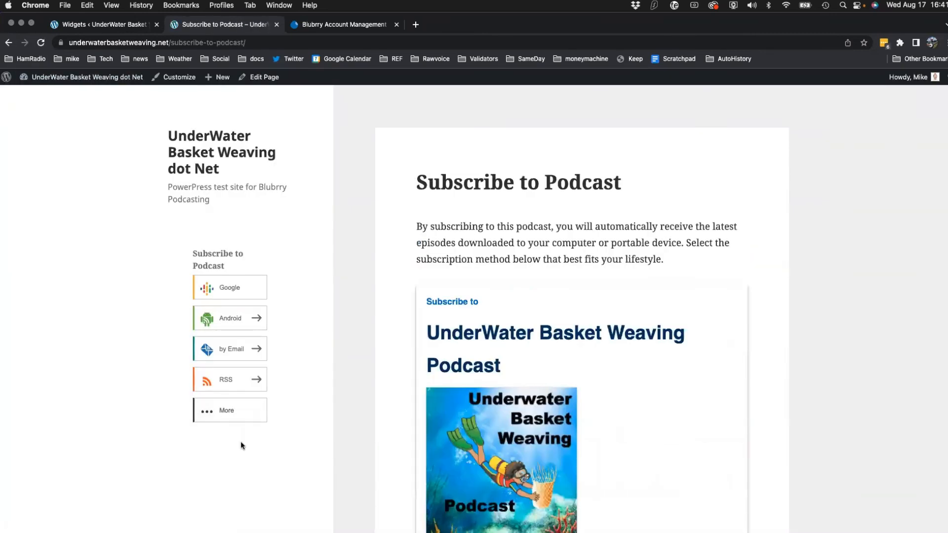
{"action": "scroll", "coordinate": [653, 417], "scroll_direction": "down", "scroll_amount": 5}
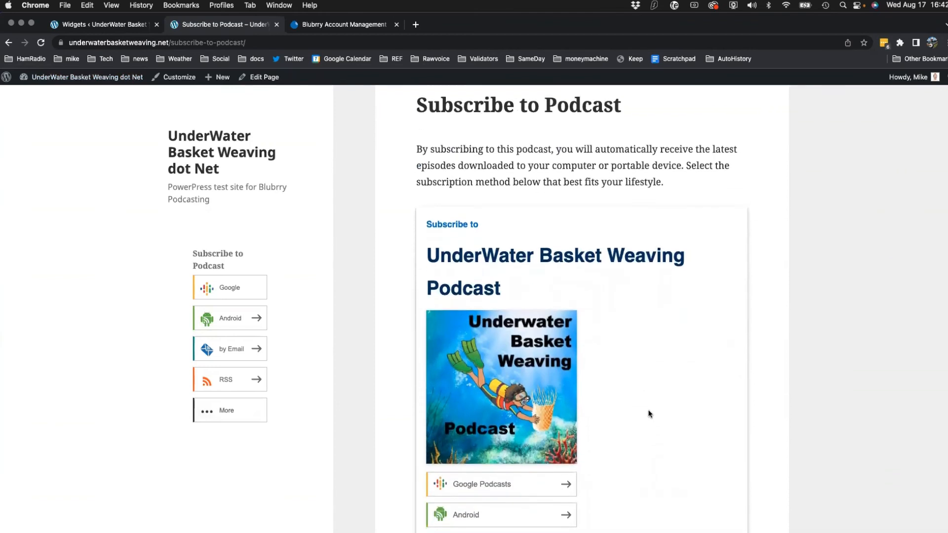
{"action": "scroll", "coordinate": [648, 412], "scroll_direction": "down", "scroll_amount": 4}
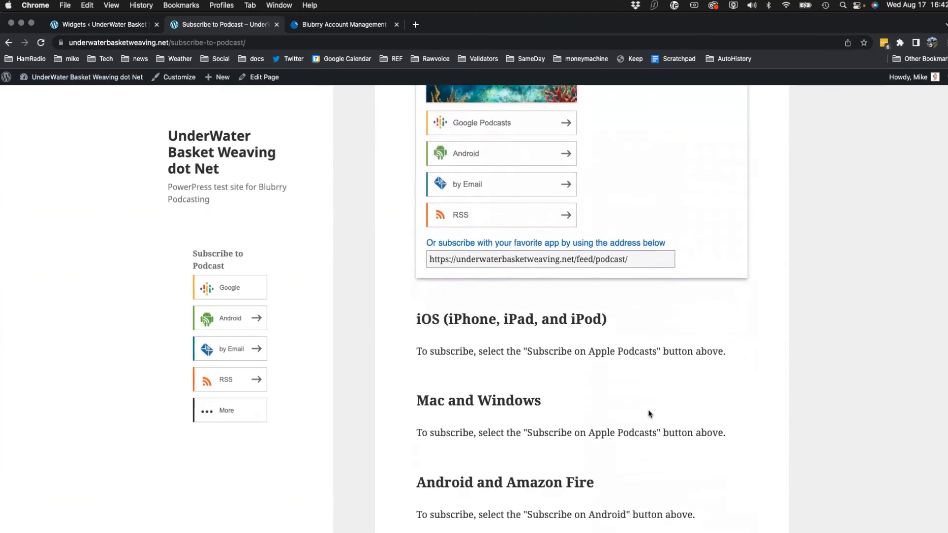
{"action": "scroll", "coordinate": [647, 415], "scroll_direction": "up", "scroll_amount": 3}
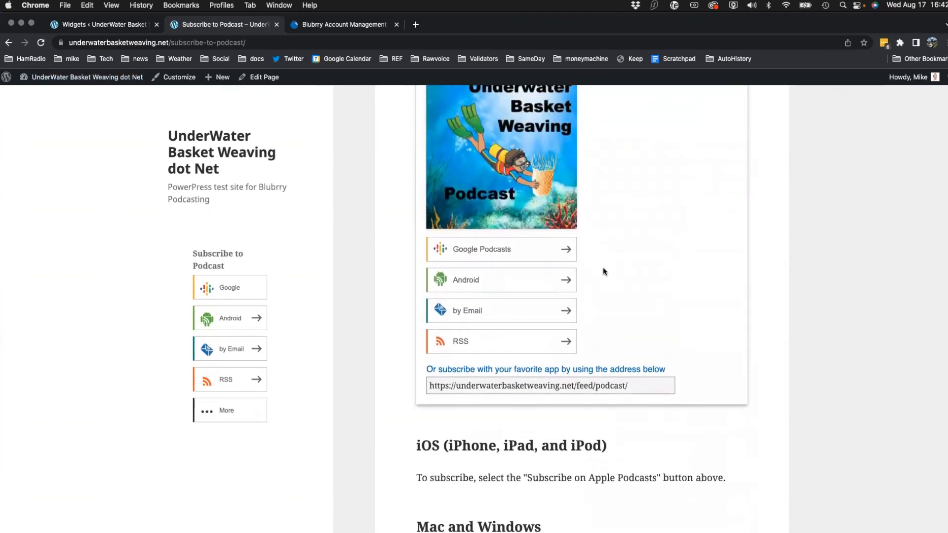
{"action": "scroll", "coordinate": [605, 270], "scroll_direction": "up", "scroll_amount": 4}
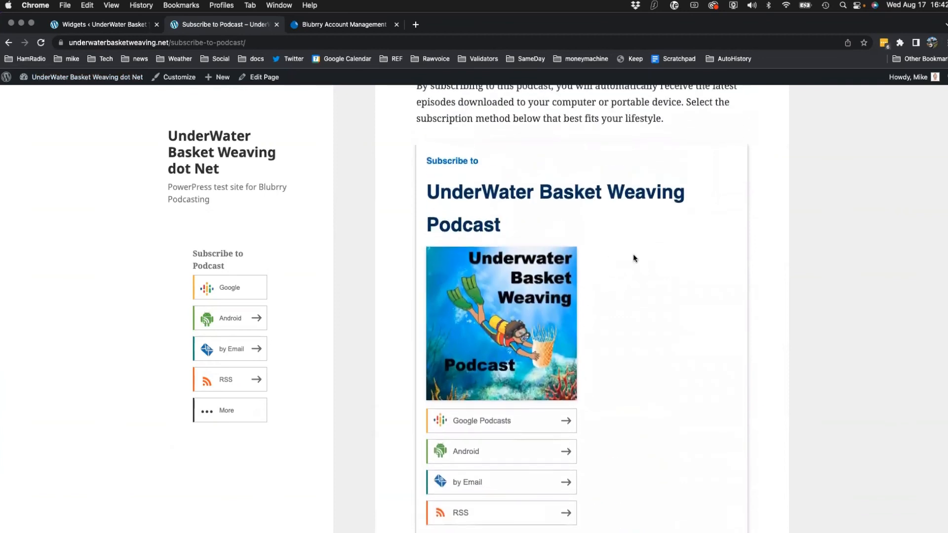
- Open the Subscribe to Podcast page for editing, highlight its [powerpress_subscribe] shortcode, and return to review the published subscribe options
{"action": "left_click", "coordinate": [262, 77]}
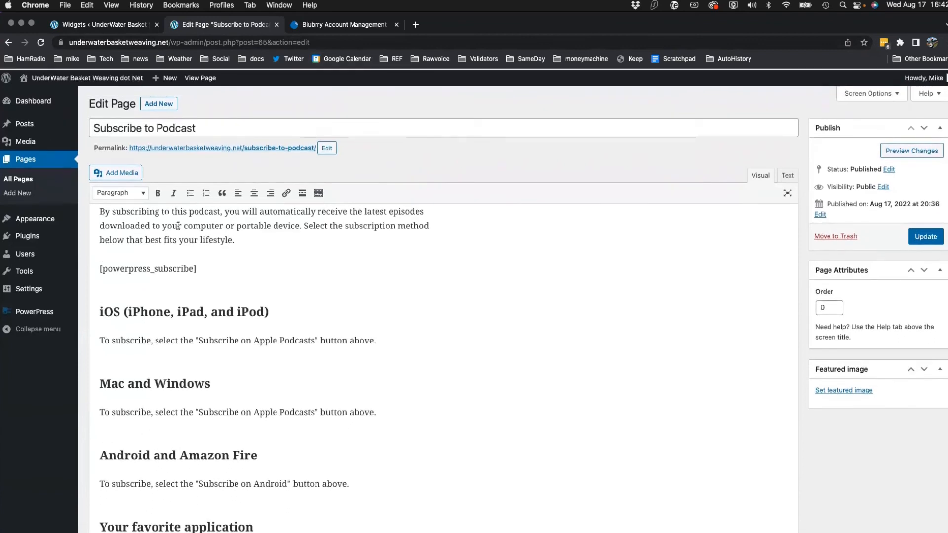
{"action": "scroll", "coordinate": [273, 256], "scroll_direction": "down", "scroll_amount": 3}
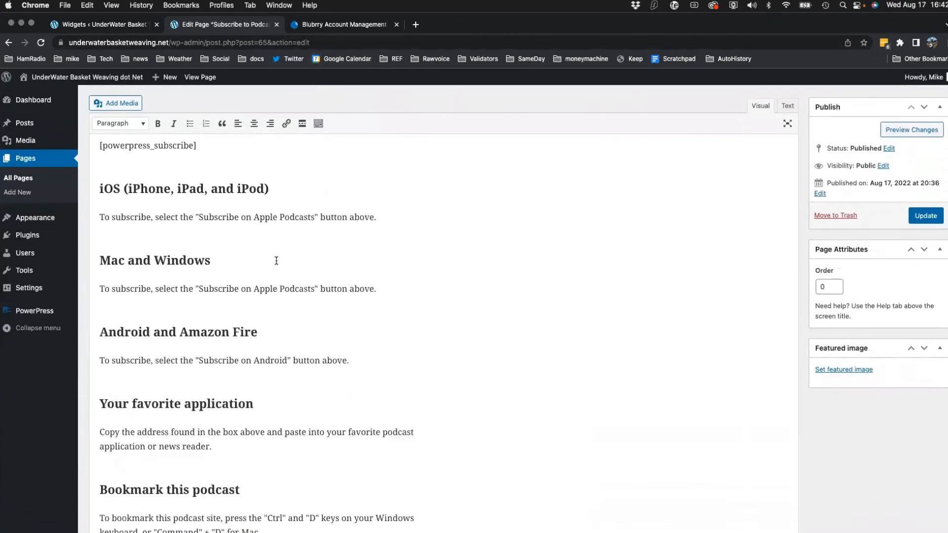
{"action": "scroll", "coordinate": [274, 260], "scroll_direction": "up", "scroll_amount": 2}
{"action": "left_click_drag", "start_coordinate": [200, 200], "coordinate": [82, 199]}
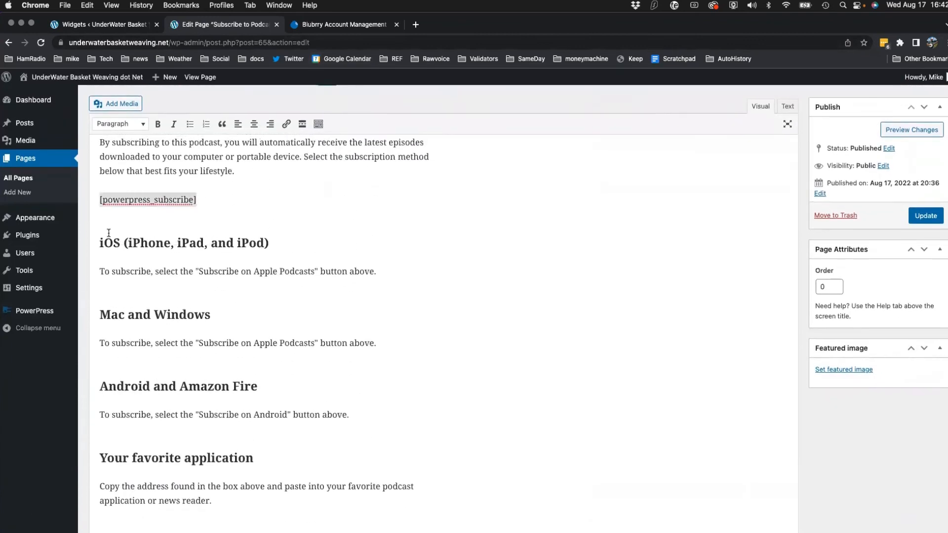
{"action": "left_click", "coordinate": [7, 43]}
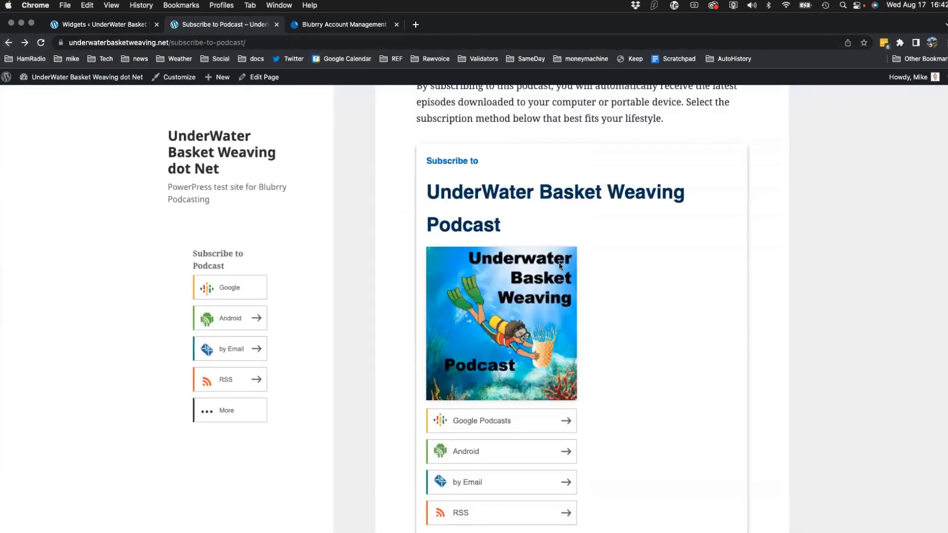
{"action": "scroll", "coordinate": [656, 343], "scroll_direction": "down", "scroll_amount": 3}
{"action": "scroll", "coordinate": [658, 340], "scroll_direction": "down", "scroll_amount": 1}
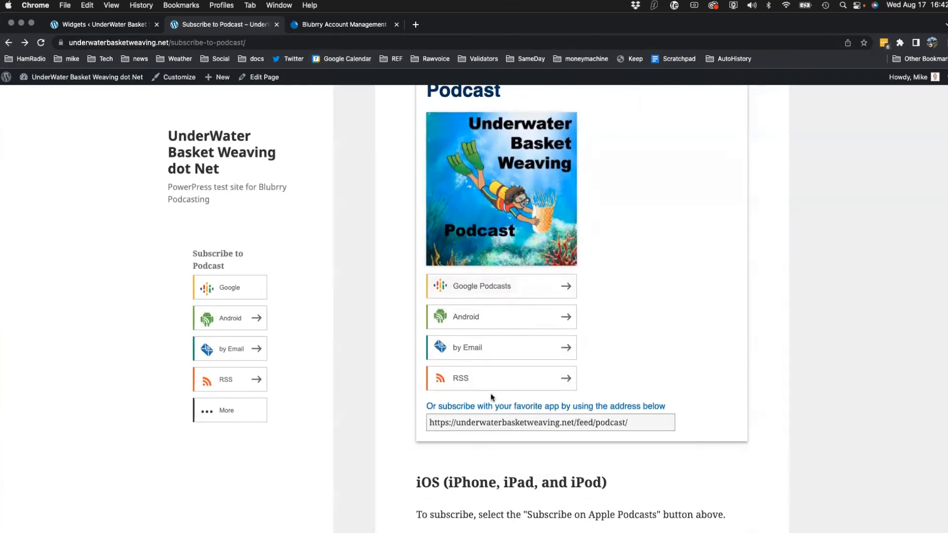
{"action": "scroll", "coordinate": [388, 354], "scroll_direction": "up", "scroll_amount": 1}
{"action": "scroll", "coordinate": [388, 354], "scroll_direction": "up", "scroll_amount": 8}
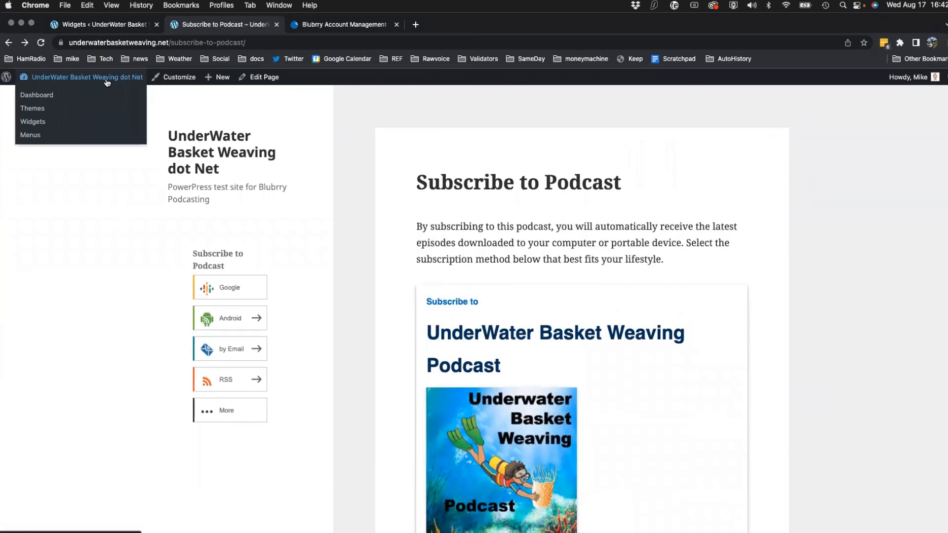
- Return to the WordPress admin, open the PowerPress Destinations settings and look through the list of podcast directories
{"action": "left_click", "coordinate": [118, 24]}
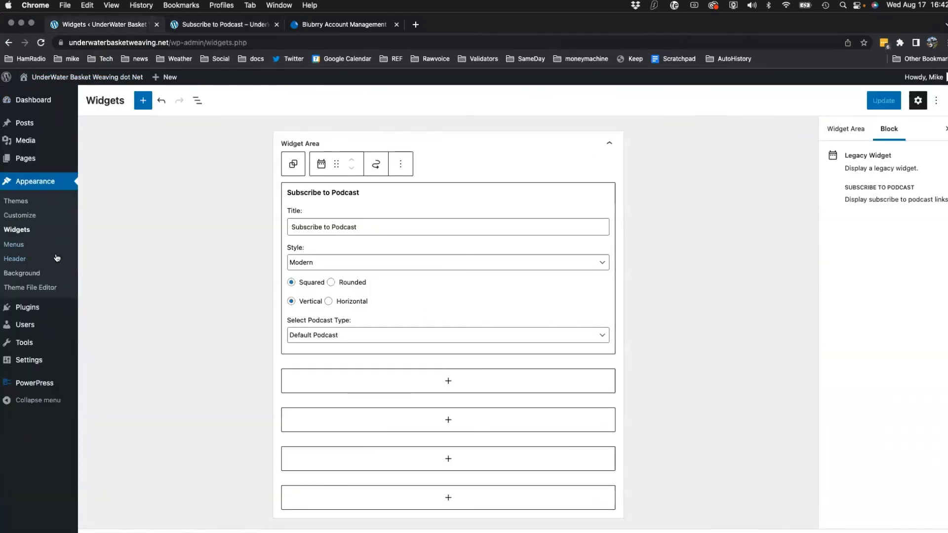
{"action": "mouse_move", "coordinate": [31, 387]}
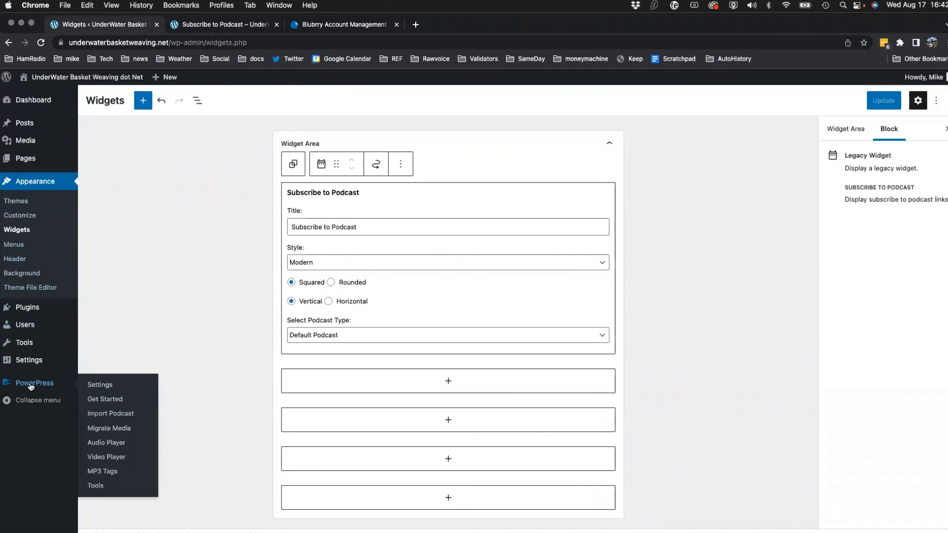
{"action": "left_click", "coordinate": [94, 385]}
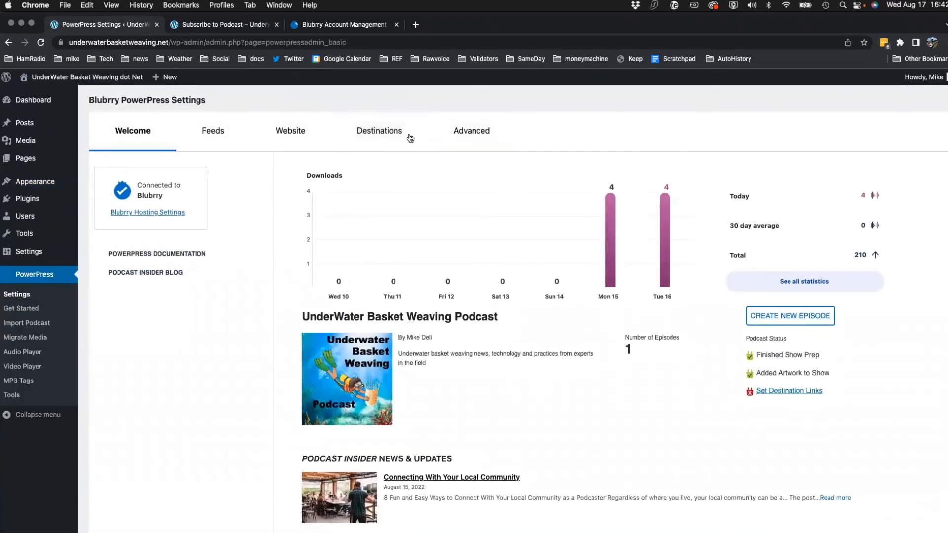
{"action": "left_click", "coordinate": [387, 136]}
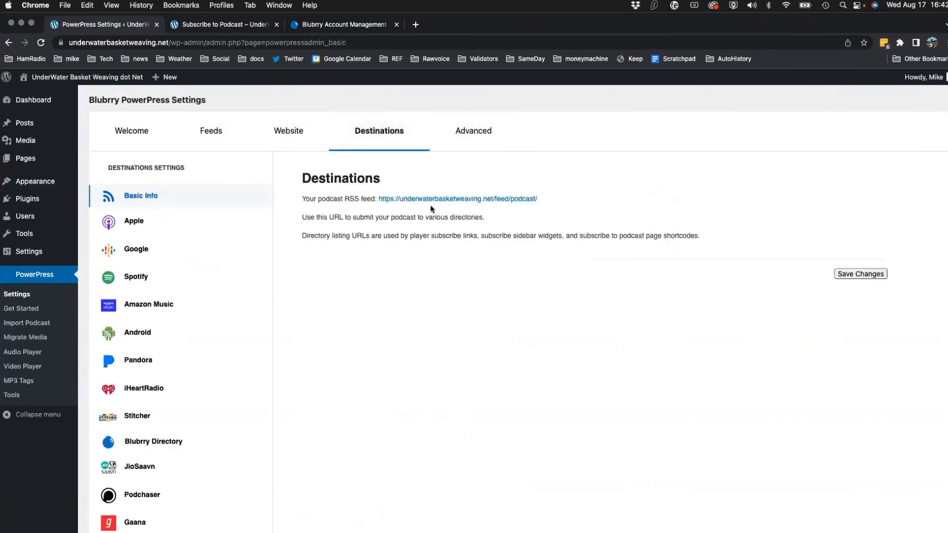
{"action": "scroll", "coordinate": [190, 225], "scroll_direction": "down", "scroll_amount": 10}
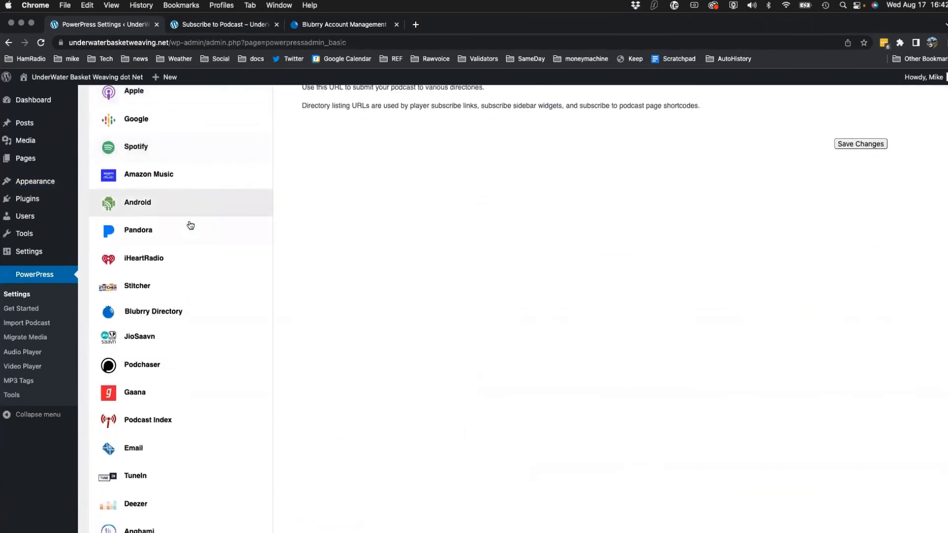
{"action": "scroll", "coordinate": [189, 225], "scroll_direction": "up", "scroll_amount": 10}
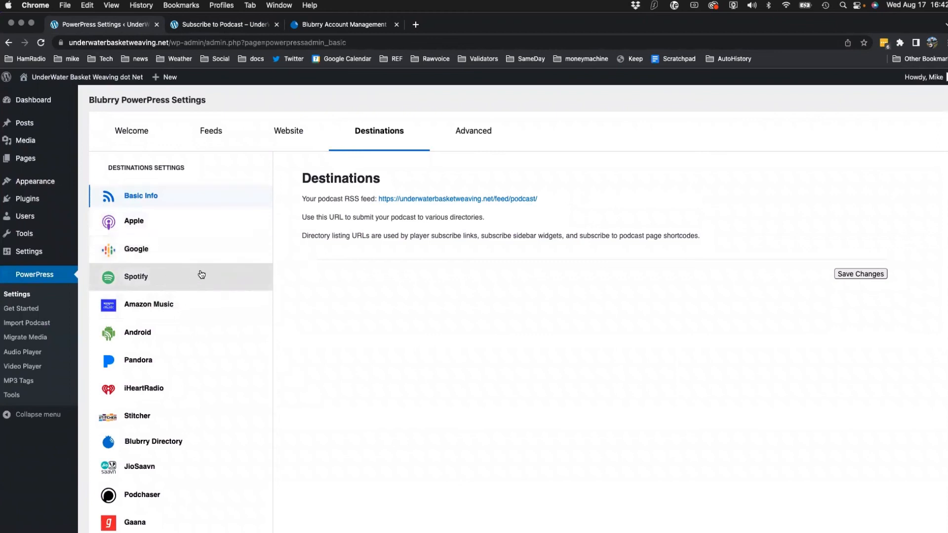
{"action": "scroll", "coordinate": [202, 274], "scroll_direction": "down", "scroll_amount": 3}
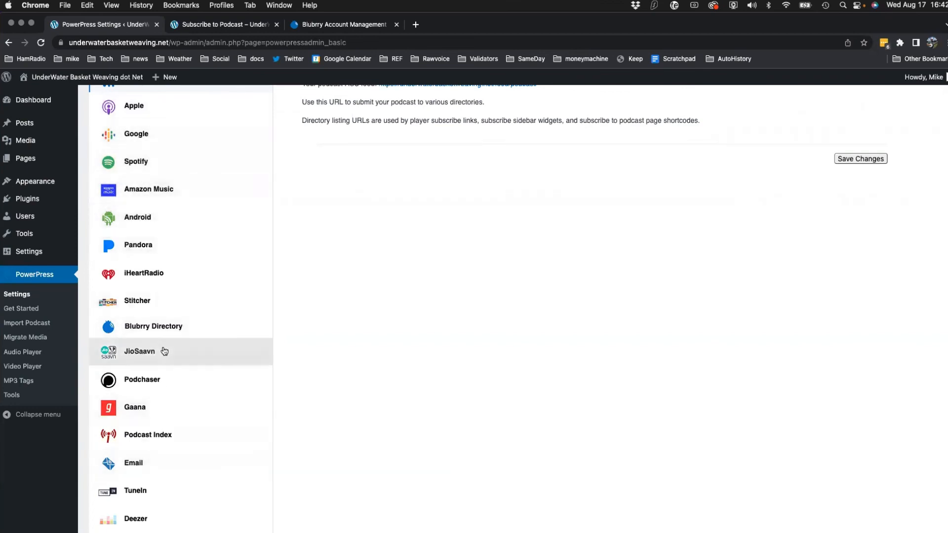
{"action": "scroll", "coordinate": [167, 350], "scroll_direction": "down", "scroll_amount": 2}
{"action": "scroll", "coordinate": [166, 350], "scroll_direction": "down", "scroll_amount": 4}
{"action": "scroll", "coordinate": [168, 347], "scroll_direction": "up", "scroll_amount": 2}
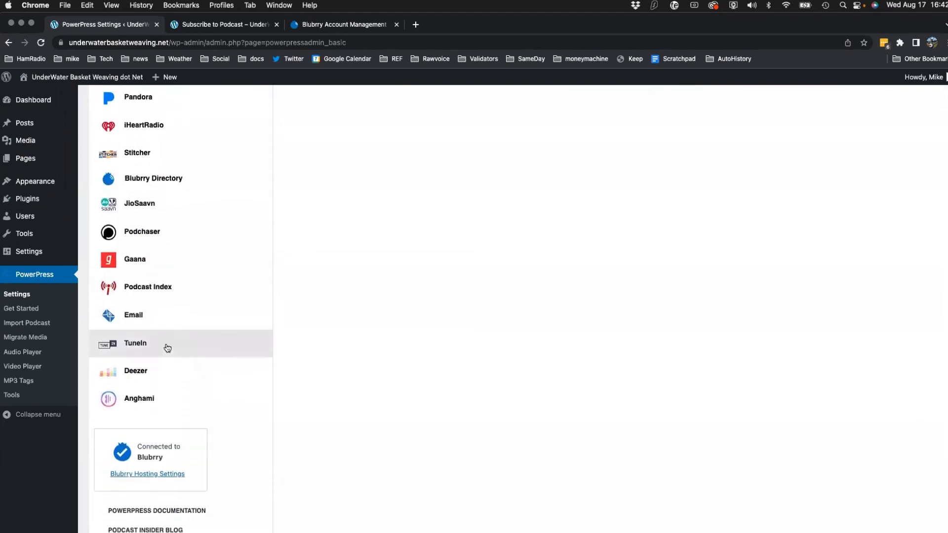
{"action": "scroll", "coordinate": [178, 348], "scroll_direction": "up", "scroll_amount": 5}
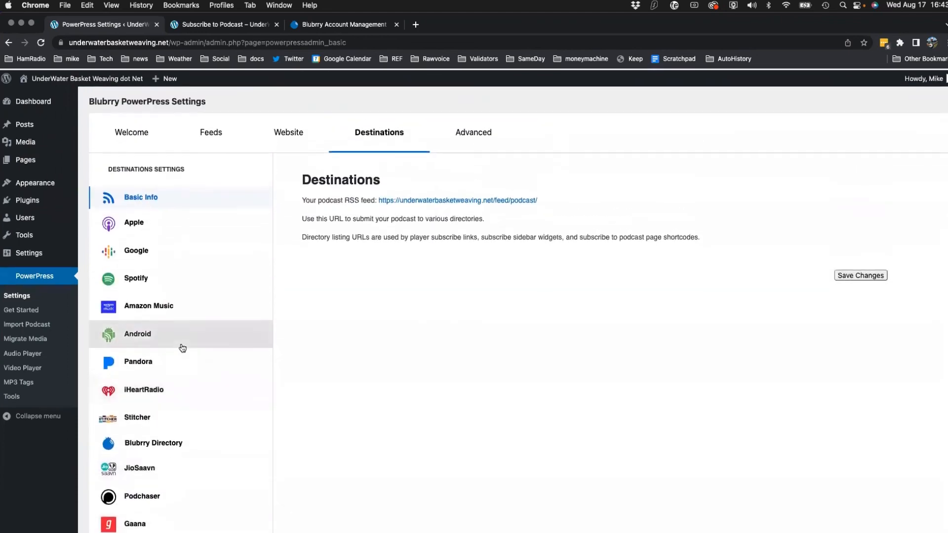
- Open the Apple destination and examine its subscription URL field and the sidebar, subscribe page and player link options
{"action": "left_click", "coordinate": [139, 222]}
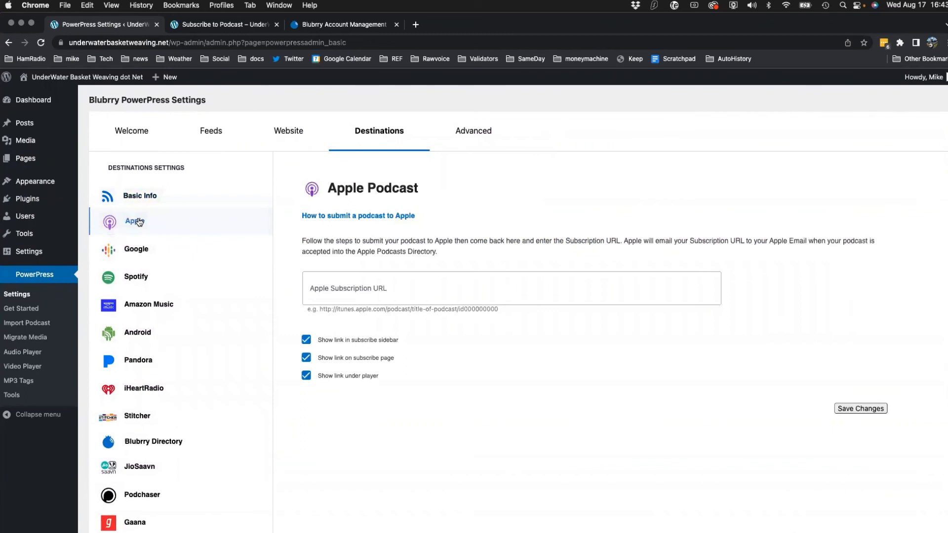
{"action": "left_click", "coordinate": [350, 286]}
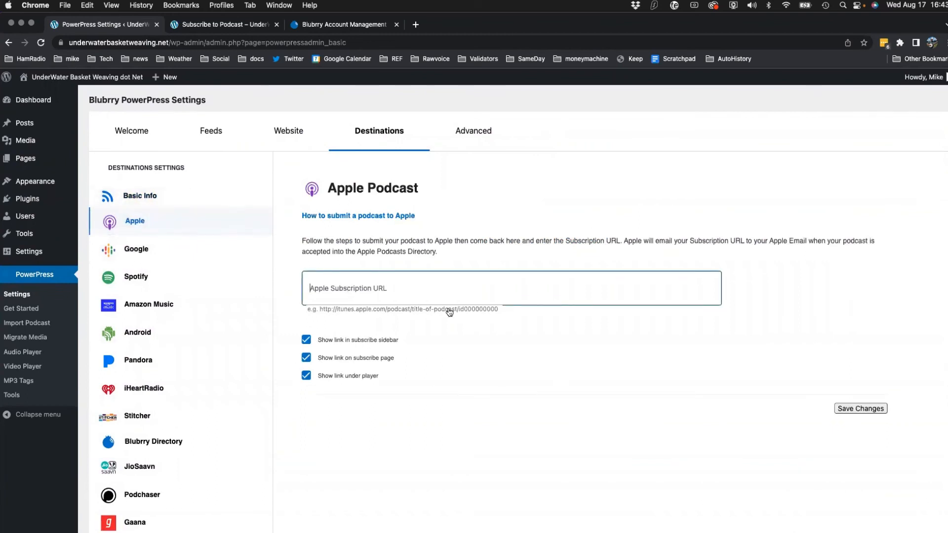
{"action": "left_click", "coordinate": [307, 377]}
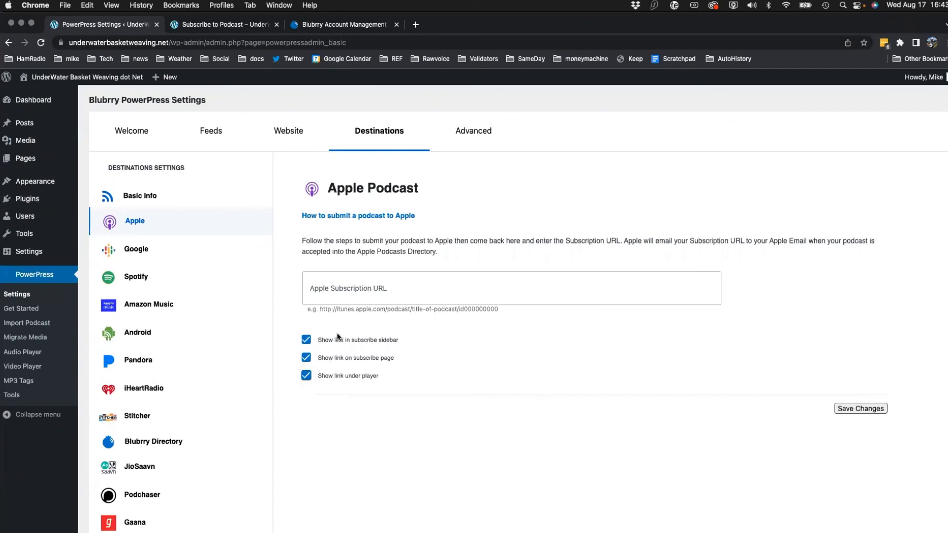
- Open the guide on submitting a podcast to Apple, read its requirements and submission instructions, and close it
{"action": "left_click", "coordinate": [354, 216]}
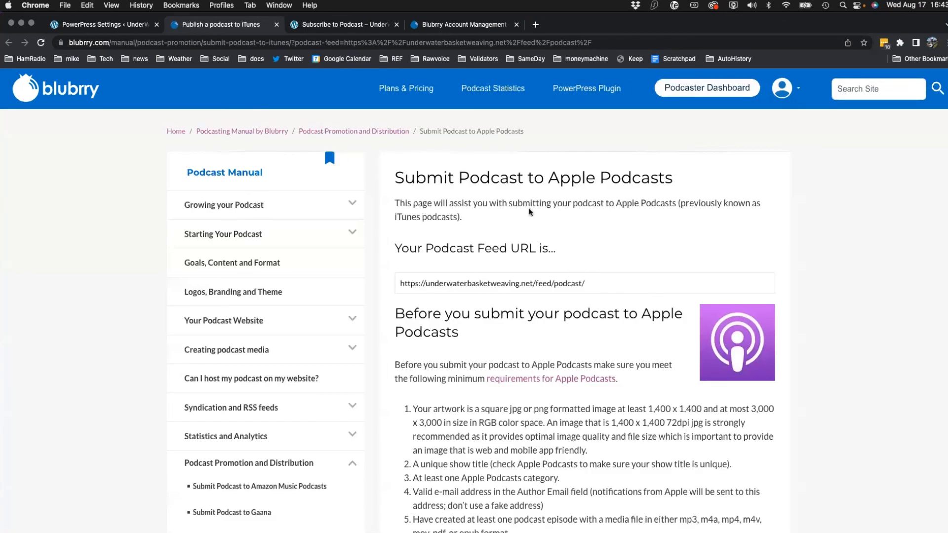
{"action": "scroll", "coordinate": [529, 209], "scroll_direction": "down", "scroll_amount": 11}
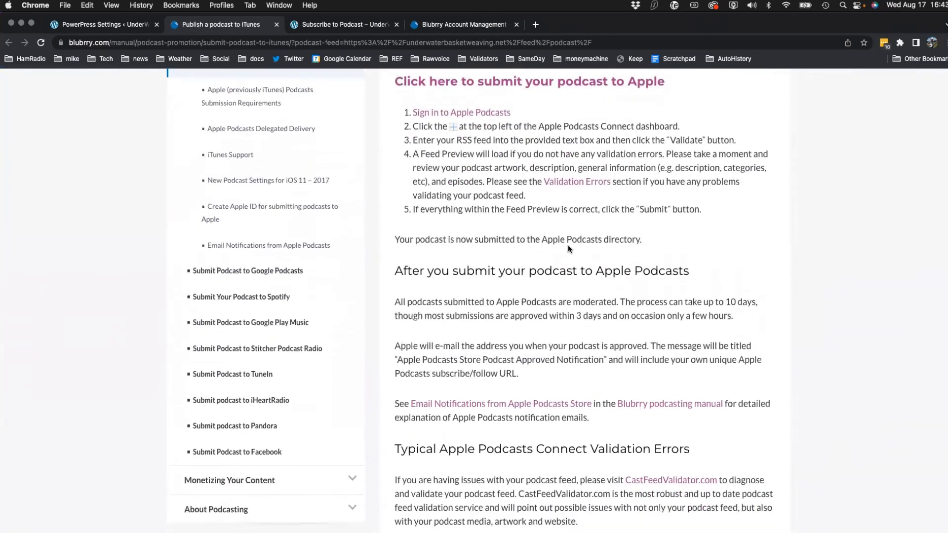
{"action": "scroll", "coordinate": [568, 245], "scroll_direction": "down", "scroll_amount": 8}
{"action": "scroll", "coordinate": [567, 244], "scroll_direction": "up", "scroll_amount": 12}
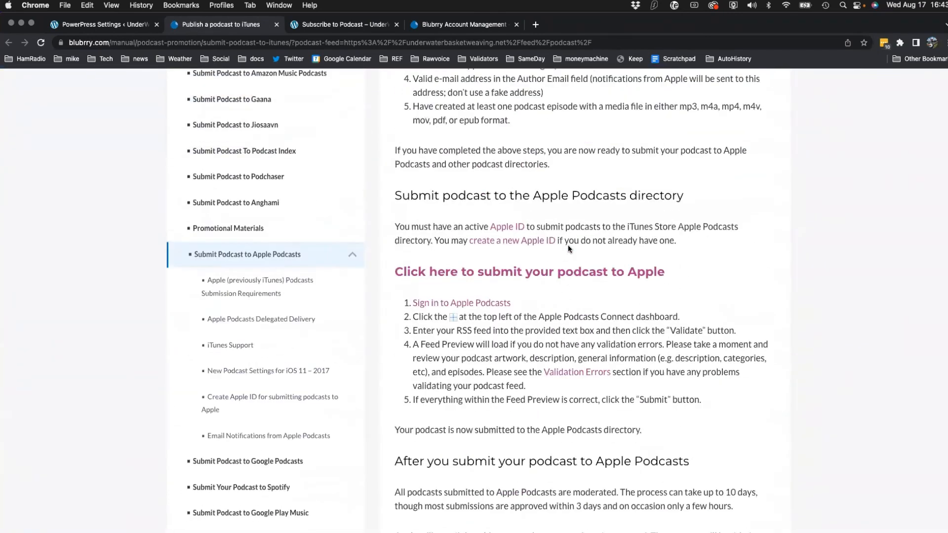
{"action": "scroll", "coordinate": [567, 245], "scroll_direction": "up", "scroll_amount": 5}
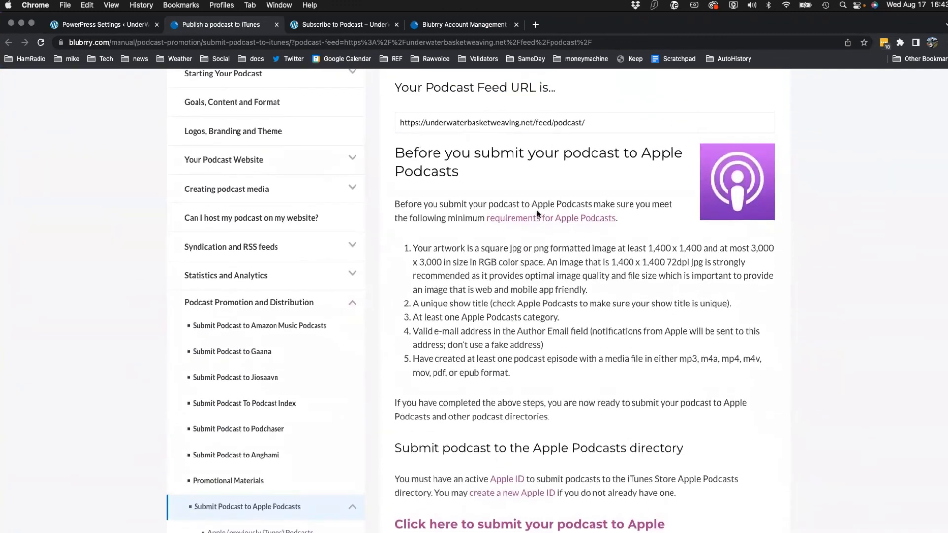
{"action": "scroll", "coordinate": [558, 232], "scroll_direction": "down", "scroll_amount": 4}
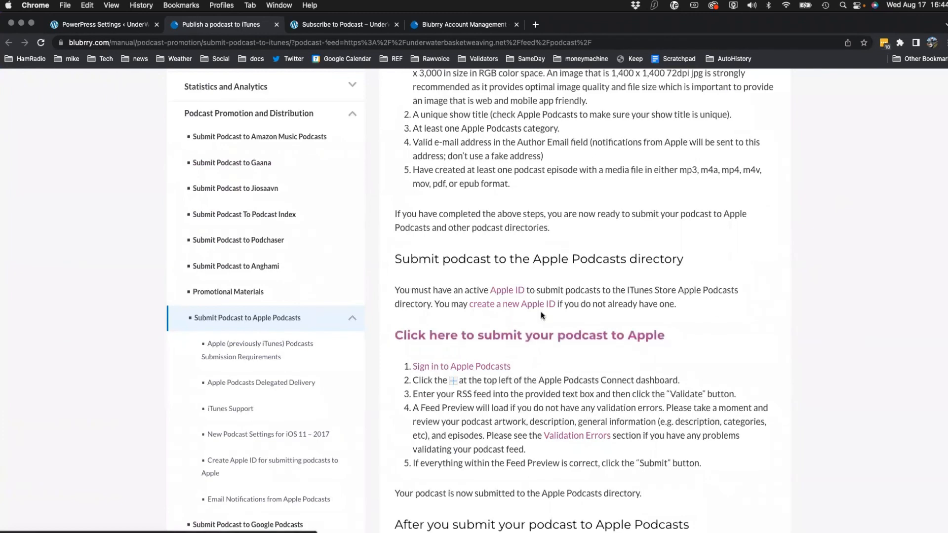
{"action": "scroll", "coordinate": [540, 311], "scroll_direction": "up", "scroll_amount": 7}
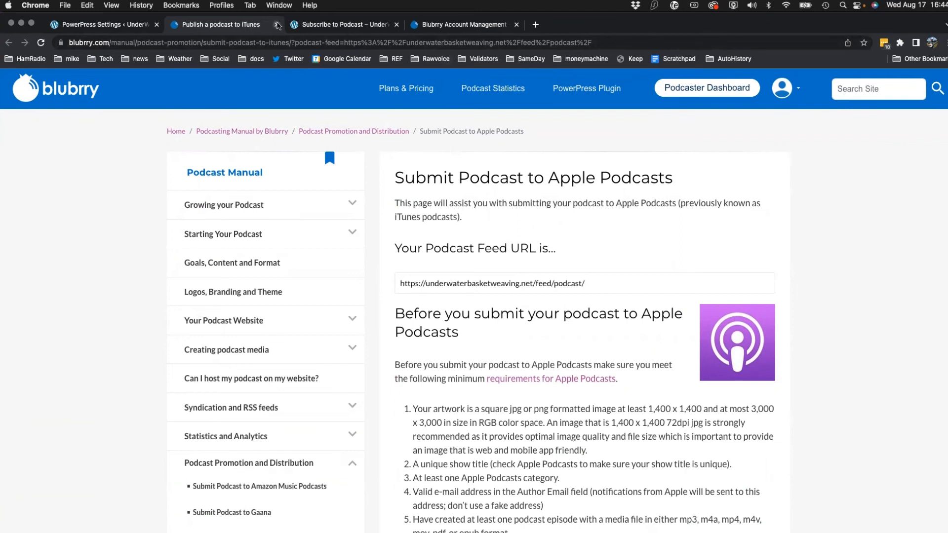
{"action": "left_click", "coordinate": [277, 25]}
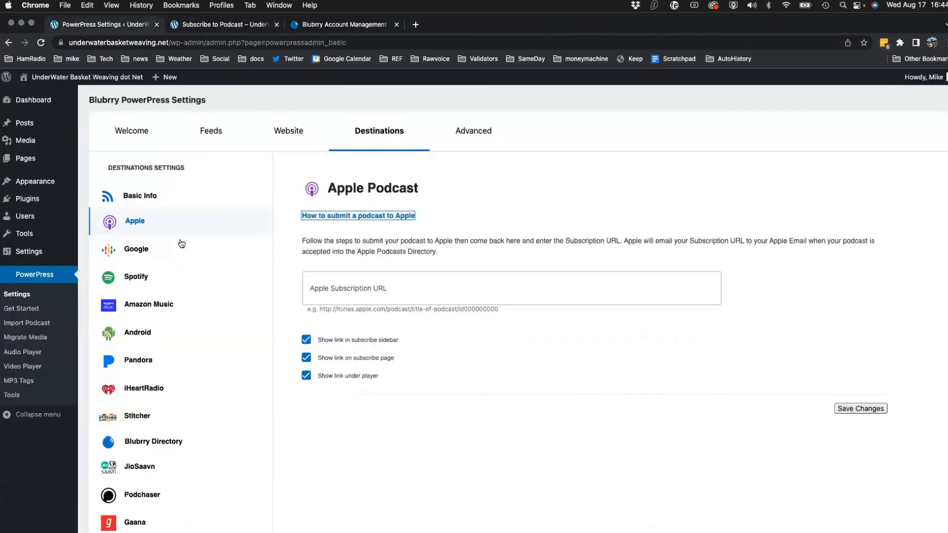
- Open the Google destination and its podcast submission guide, select the Subscribe on Google Podcasts URL and read the preparation requirements and submission instructions
{"action": "left_click", "coordinate": [137, 250]}
{"action": "left_click", "coordinate": [358, 216]}
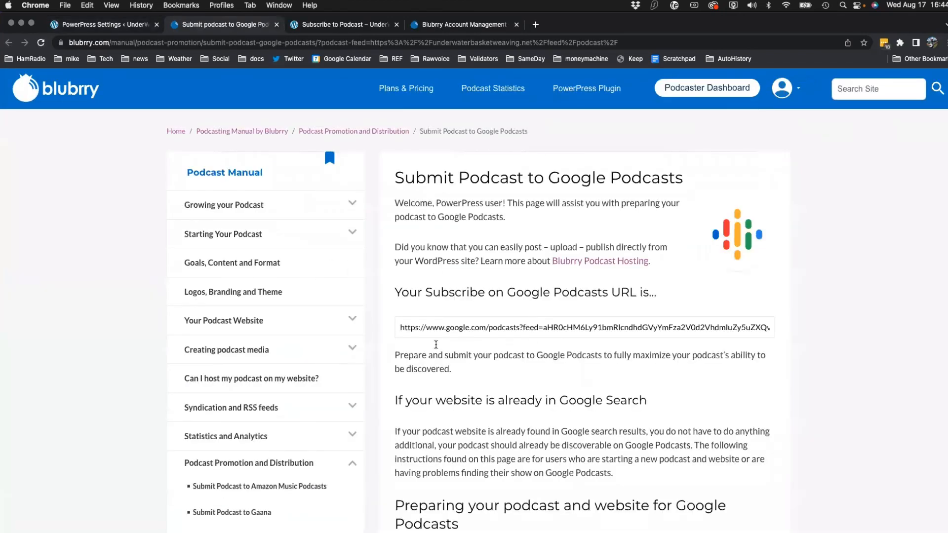
{"action": "scroll", "coordinate": [521, 348], "scroll_direction": "down", "scroll_amount": 1}
{"action": "left_click", "coordinate": [479, 311]}
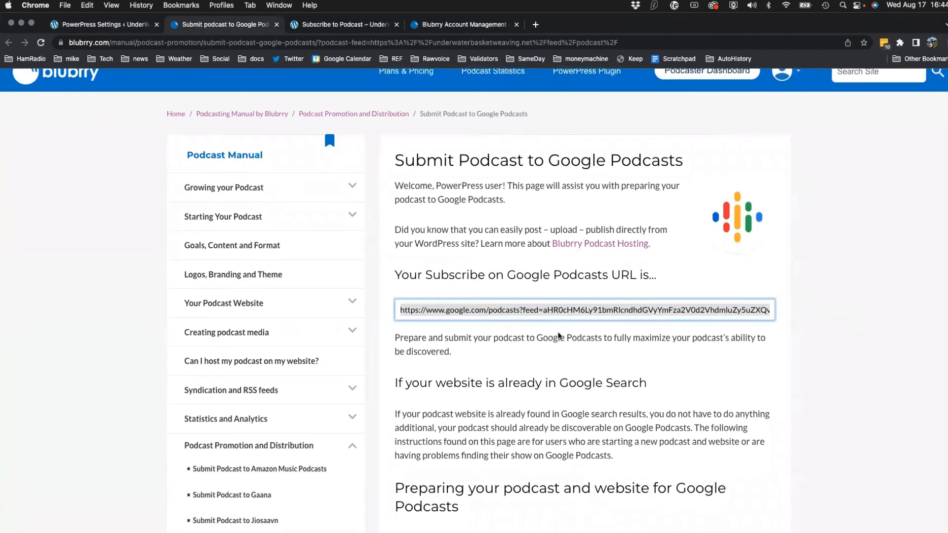
{"action": "scroll", "coordinate": [576, 354], "scroll_direction": "down", "scroll_amount": 5}
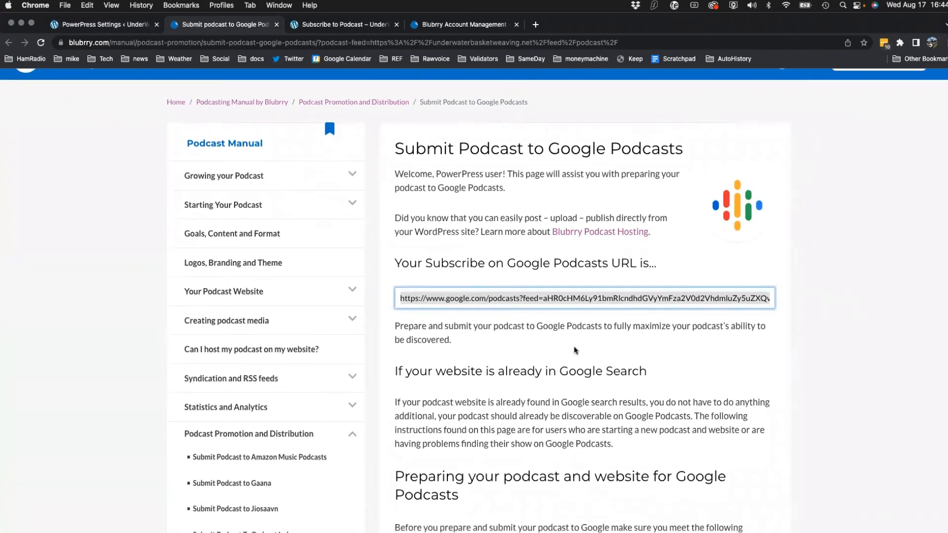
{"action": "scroll", "coordinate": [572, 348], "scroll_direction": "down", "scroll_amount": 5}
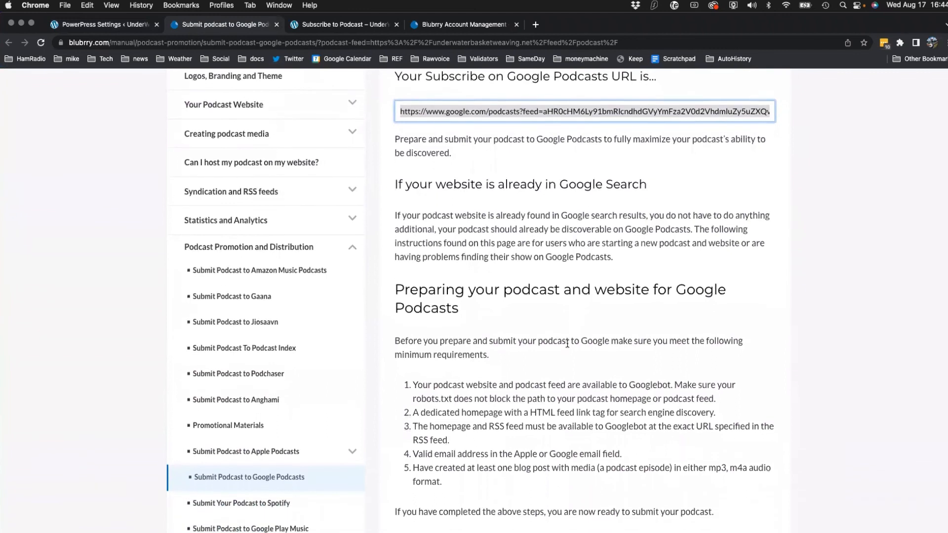
{"action": "scroll", "coordinate": [543, 291], "scroll_direction": "down", "scroll_amount": 5}
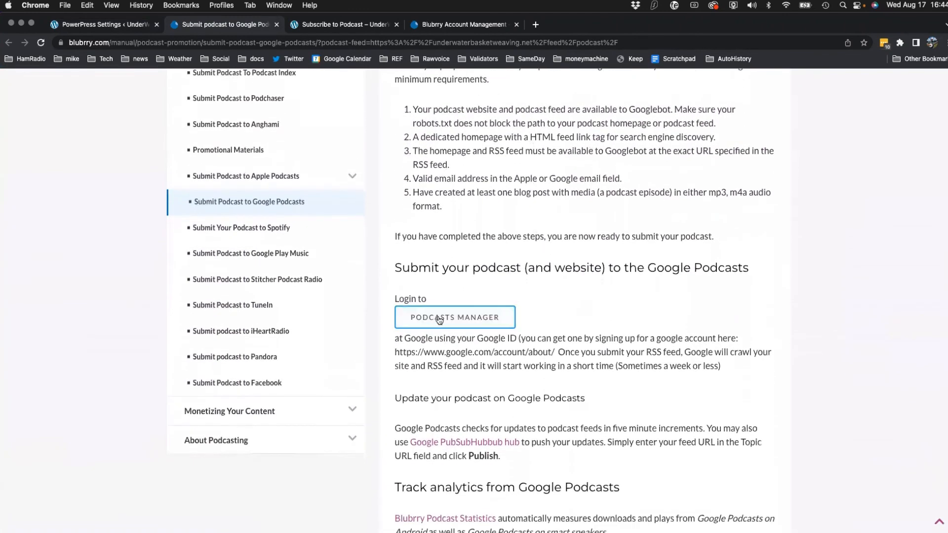
{"action": "scroll", "coordinate": [440, 320], "scroll_direction": "up", "scroll_amount": 1}
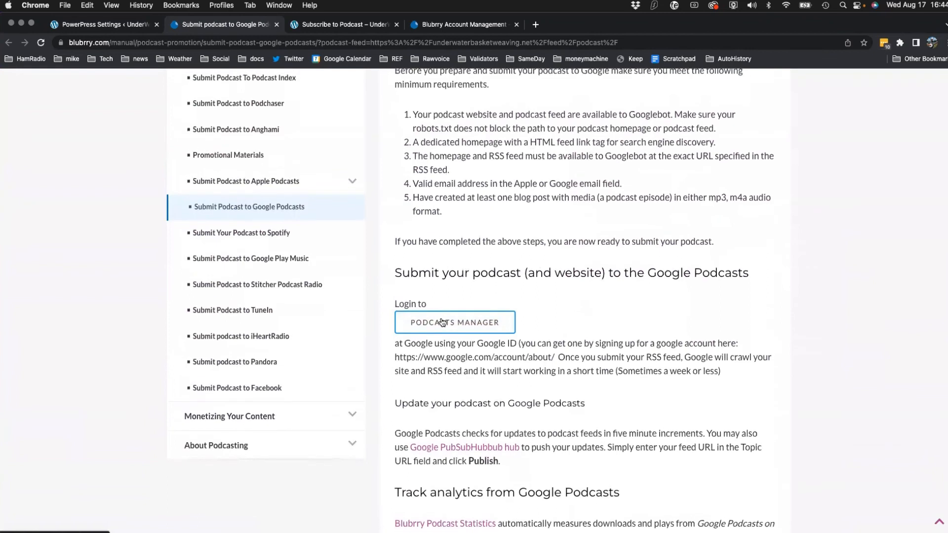
- View Google Podcasts Manager from the guide, return to review the guide's subscribe URL section, and close the guide
{"action": "left_click", "coordinate": [441, 323]}
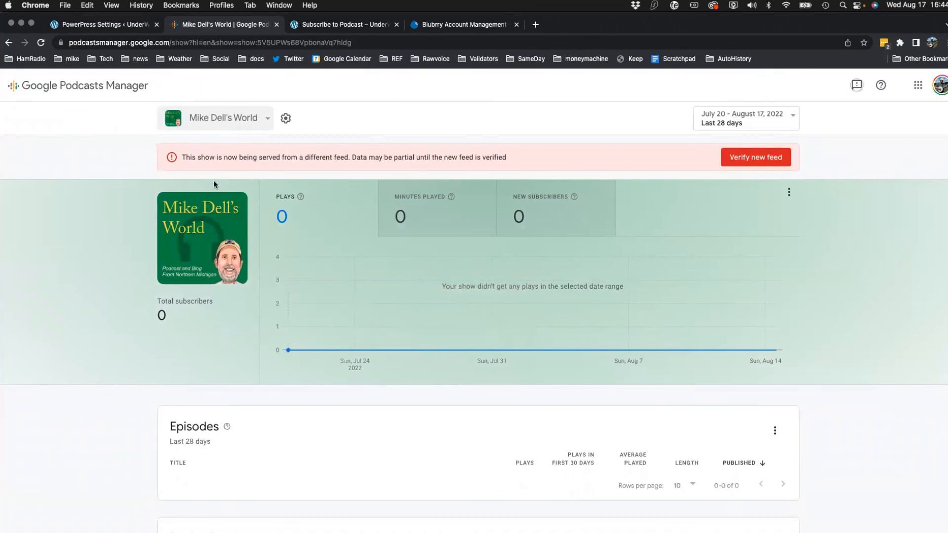
{"action": "left_click", "coordinate": [9, 43]}
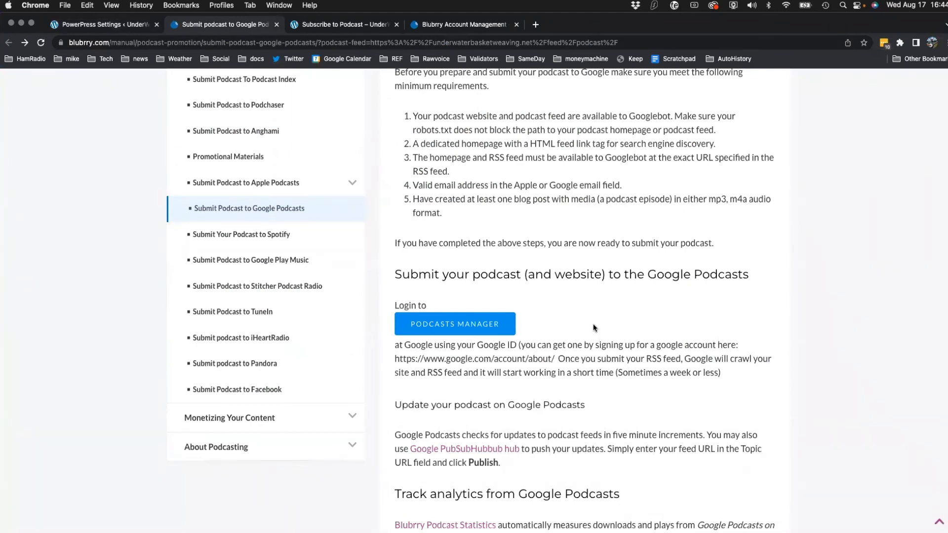
{"action": "scroll", "coordinate": [594, 327], "scroll_direction": "up", "scroll_amount": 7}
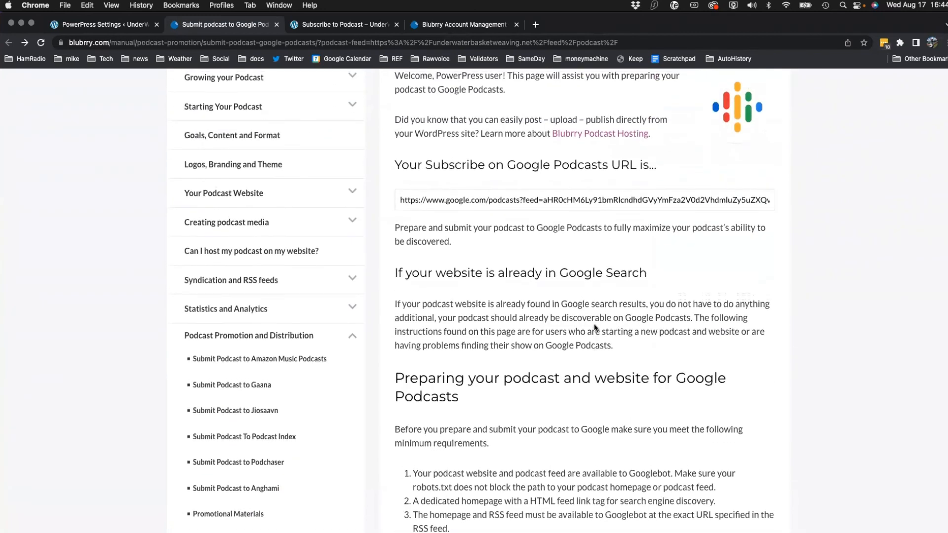
{"action": "scroll", "coordinate": [594, 327], "scroll_direction": "up", "scroll_amount": 3}
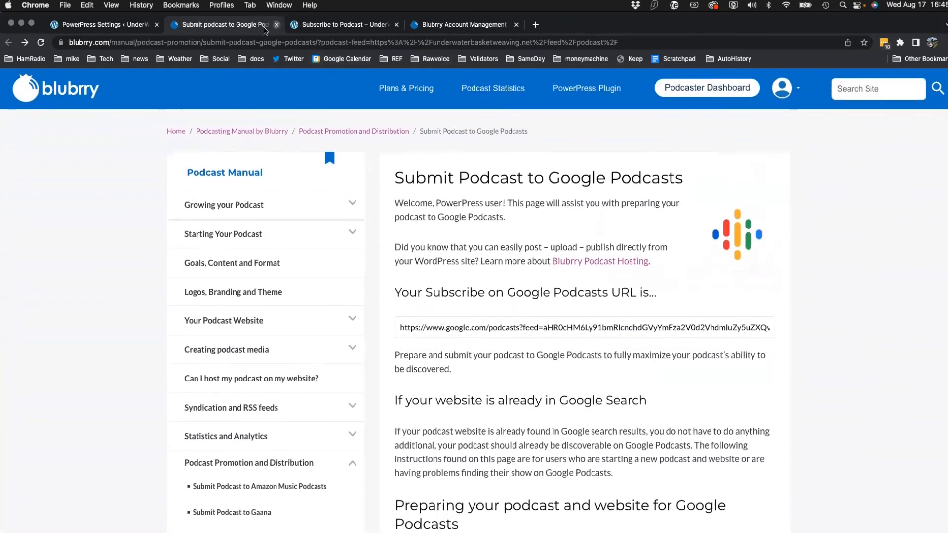
{"action": "left_click", "coordinate": [276, 25]}
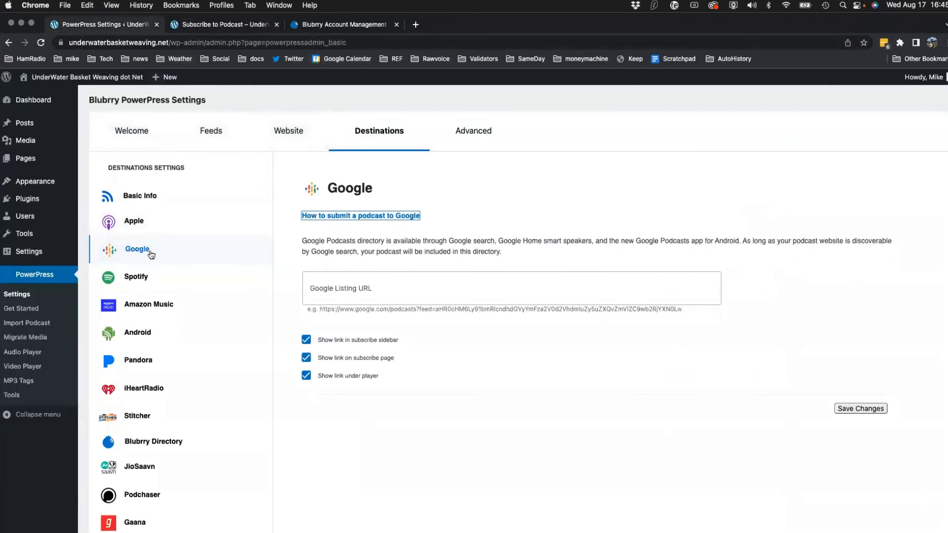
- Open the Spotify destination and its submission guide, read the requirements for adding a podcast, and return to the PowerPress settings
{"action": "left_click", "coordinate": [141, 277]}
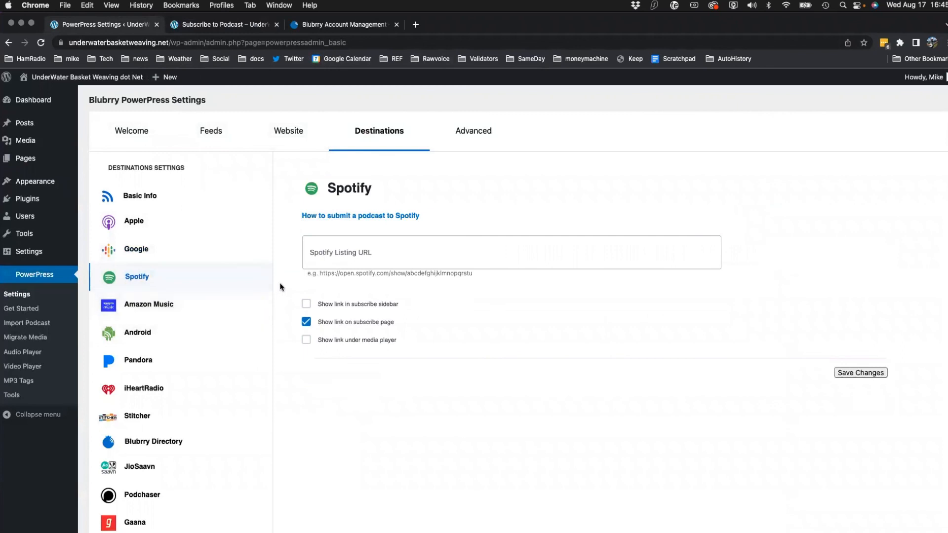
{"action": "left_click", "coordinate": [359, 217]}
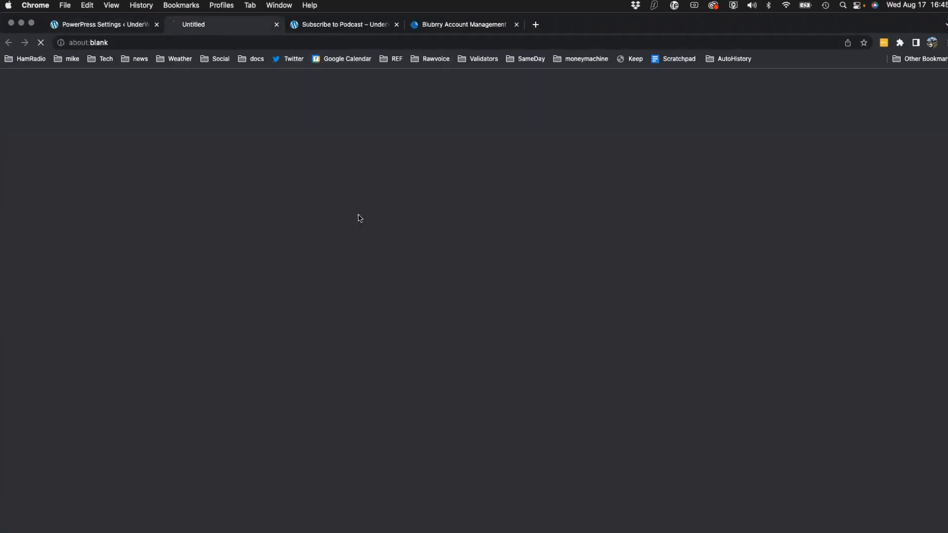
{"action": "scroll", "coordinate": [292, 315], "scroll_direction": "down", "scroll_amount": 10}
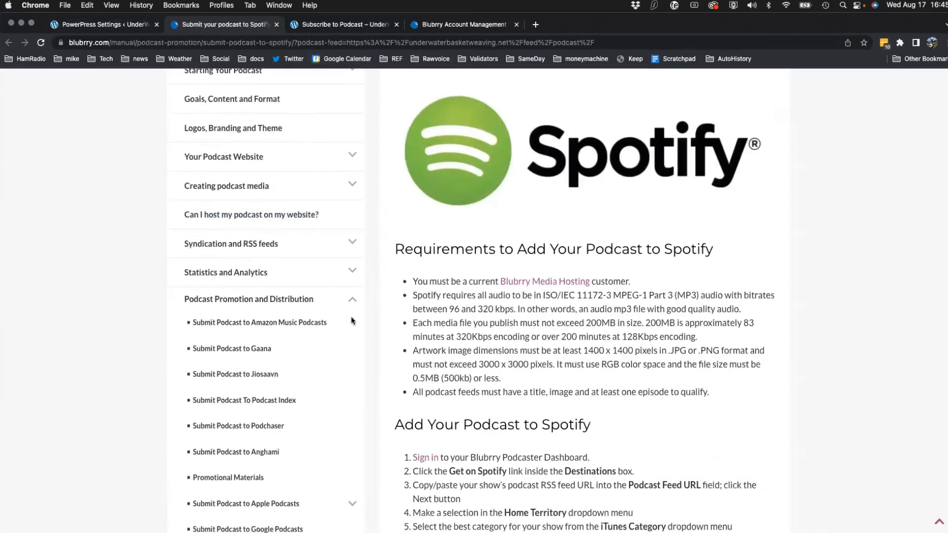
{"action": "scroll", "coordinate": [366, 319], "scroll_direction": "up", "scroll_amount": 10}
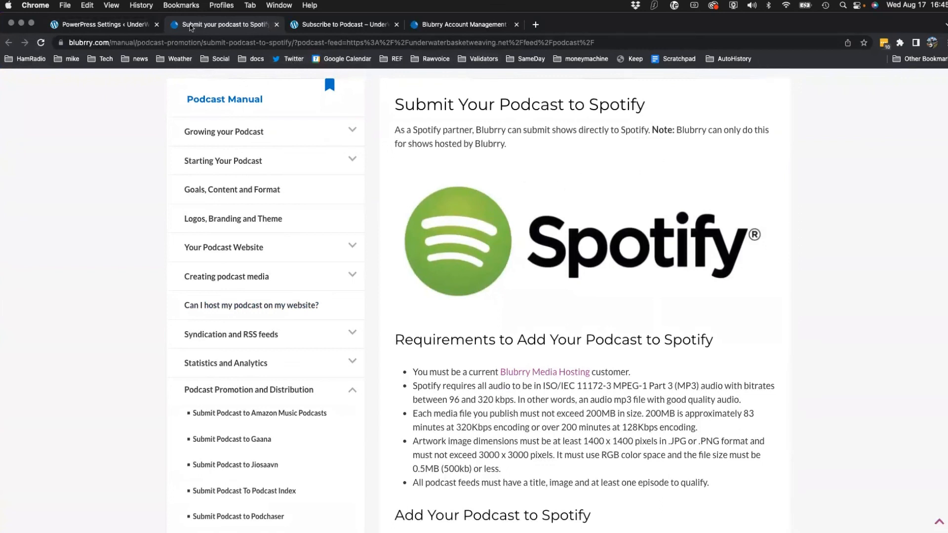
{"action": "left_click", "coordinate": [123, 24]}
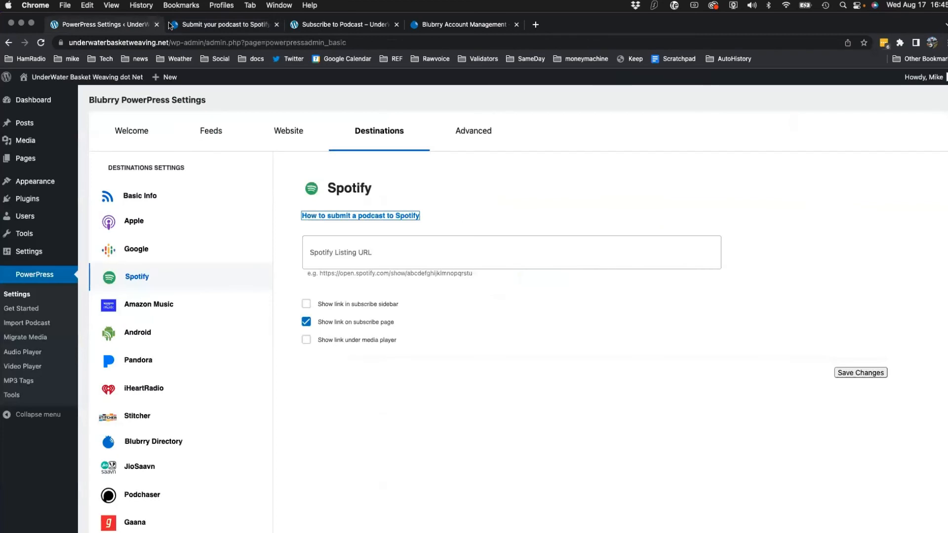
- Show the Destinations basic info with the podcast RSS feed URL and look through the full list of directories down to Anghami
{"action": "left_click", "coordinate": [137, 199]}
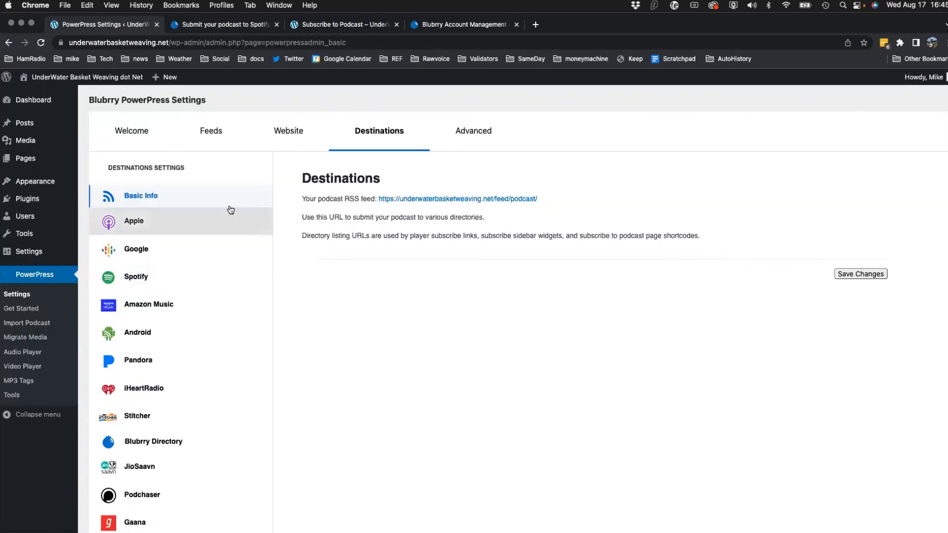
{"action": "scroll", "coordinate": [208, 203], "scroll_direction": "down", "scroll_amount": 5}
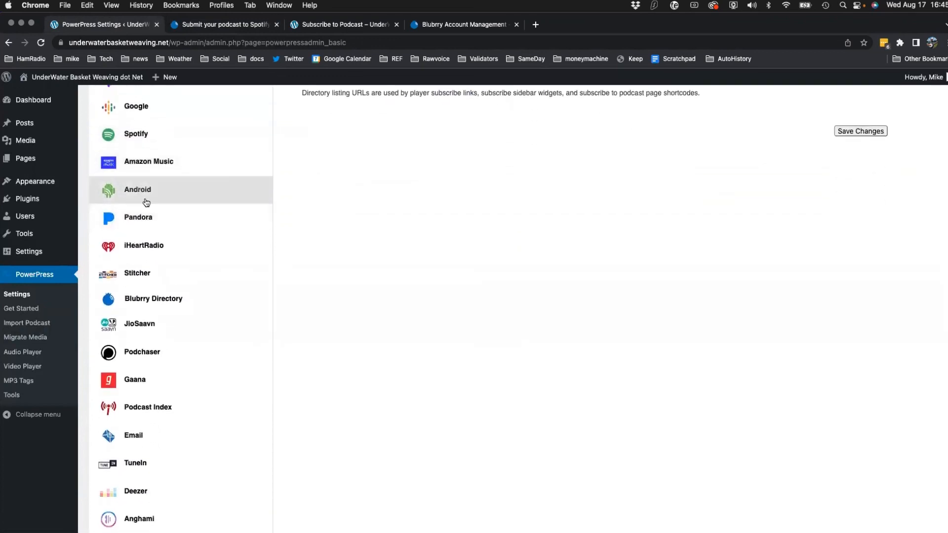
{"action": "scroll", "coordinate": [217, 277], "scroll_direction": "down", "scroll_amount": 2}
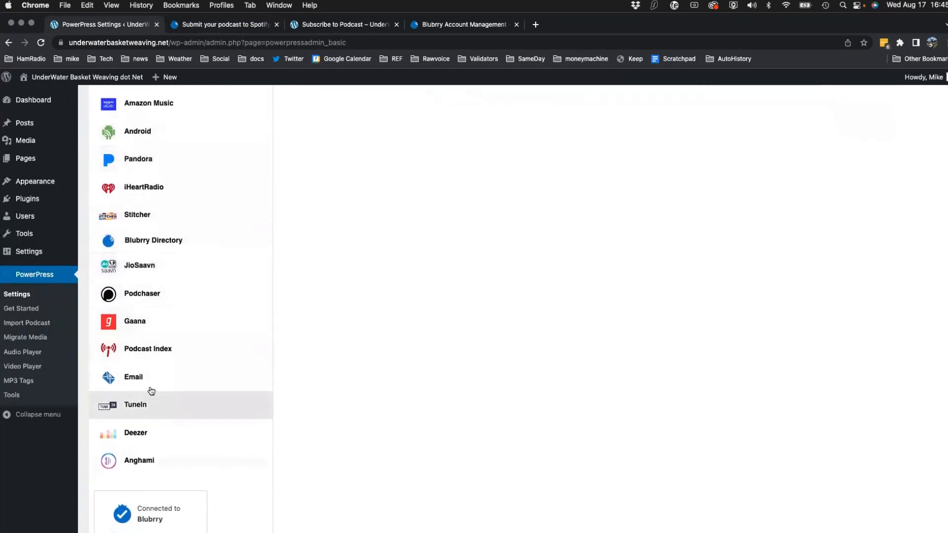
{"action": "scroll", "coordinate": [175, 355], "scroll_direction": "up", "scroll_amount": 1}
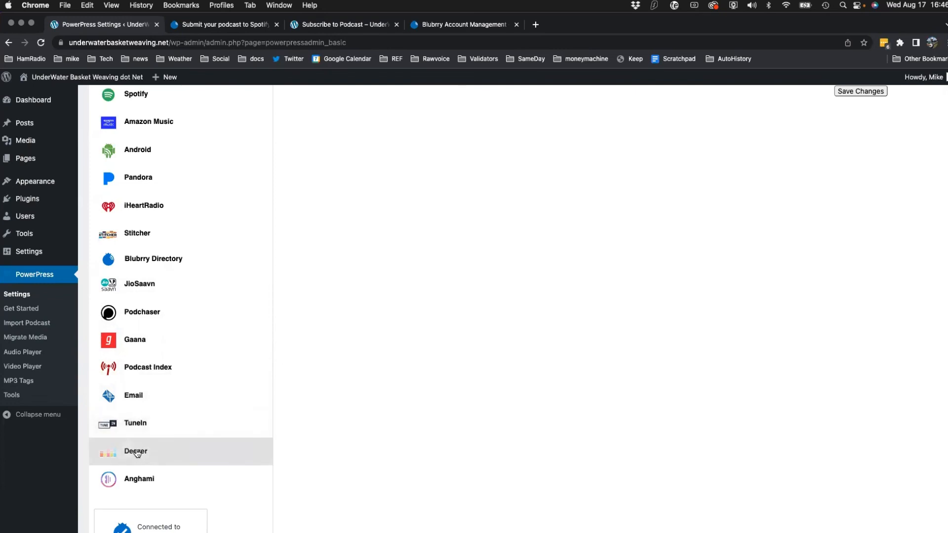
{"action": "scroll", "coordinate": [152, 423], "scroll_direction": "down", "scroll_amount": 2}
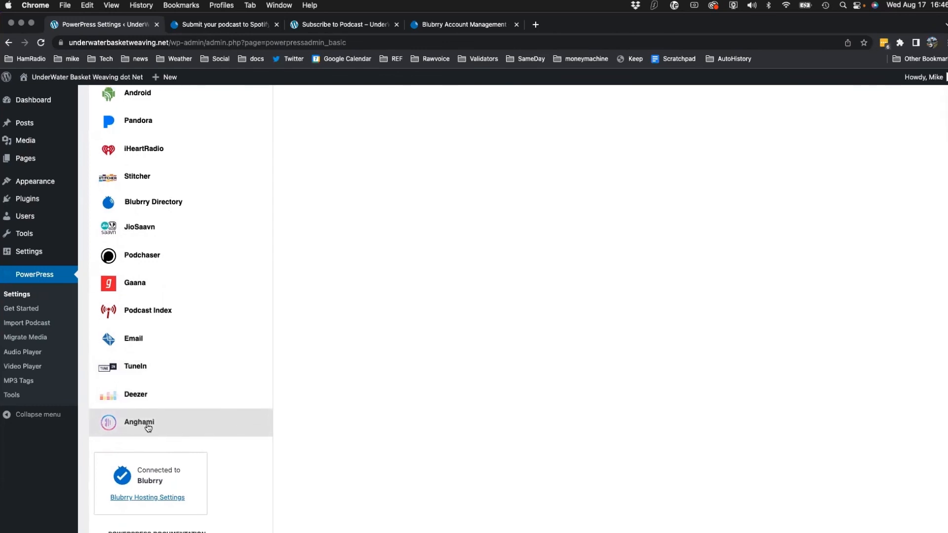
{"action": "scroll", "coordinate": [200, 419], "scroll_direction": "up", "scroll_amount": 5}
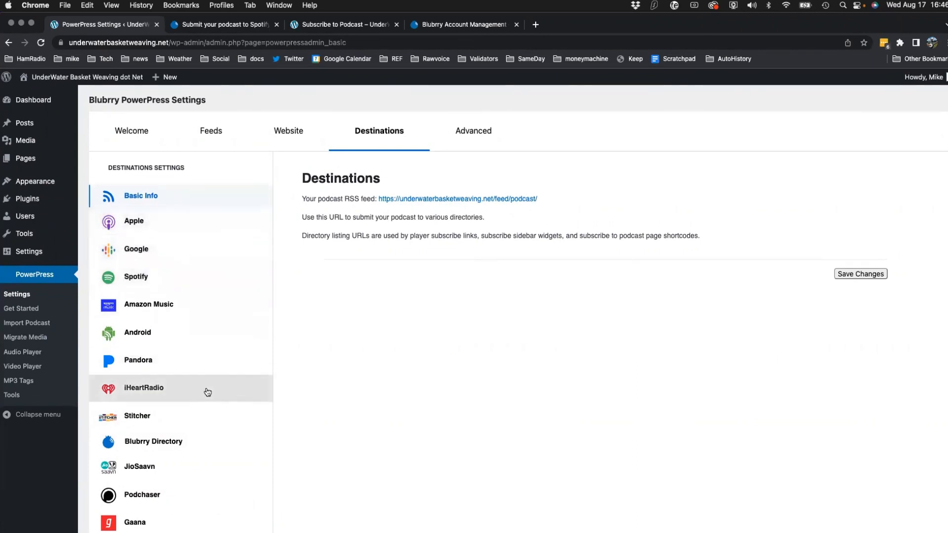
{"action": "scroll", "coordinate": [196, 383], "scroll_direction": "down", "scroll_amount": 5}
{"action": "scroll", "coordinate": [198, 383], "scroll_direction": "down", "scroll_amount": 3}
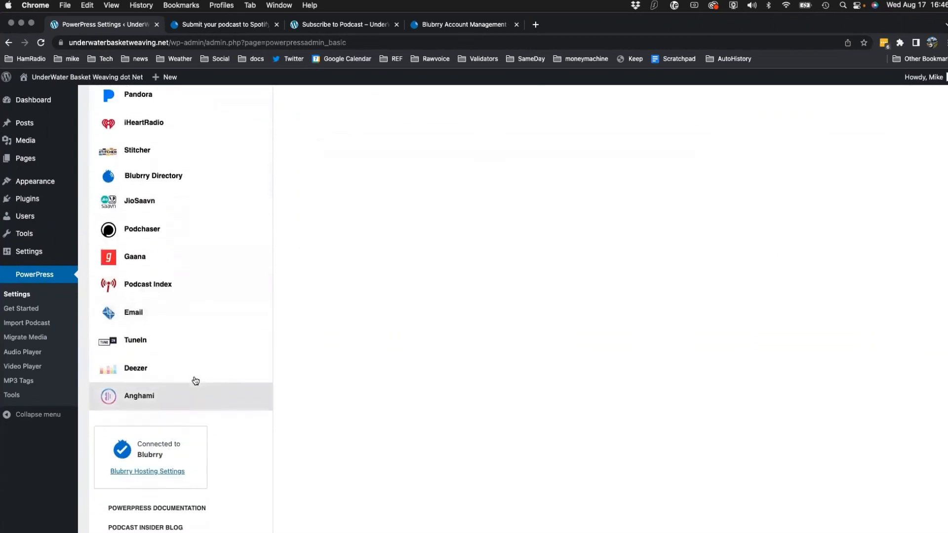
{"action": "scroll", "coordinate": [197, 383], "scroll_direction": "up", "scroll_amount": 10}
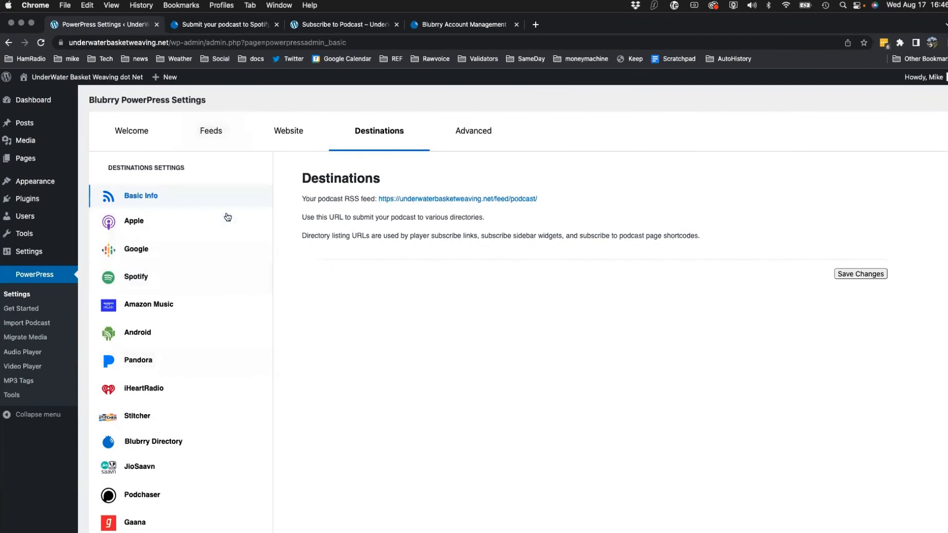
- Open the PowerPress Advanced settings and review the optional features, from Import Podcast through custom channels, Playlist Player and PowerPress Network to JSON uploads
{"action": "left_click", "coordinate": [472, 133]}
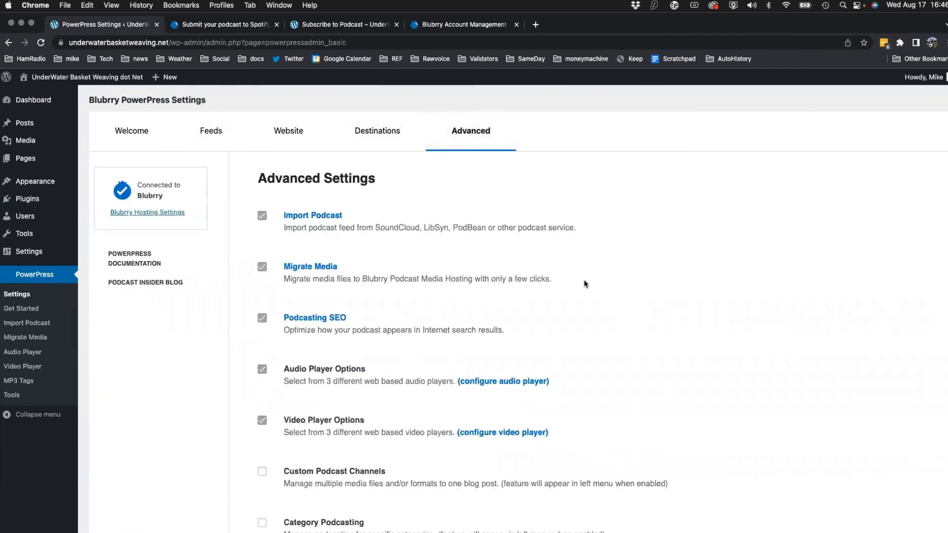
{"action": "scroll", "coordinate": [576, 282], "scroll_direction": "down", "scroll_amount": 1}
{"action": "scroll", "coordinate": [574, 282], "scroll_direction": "down", "scroll_amount": 4}
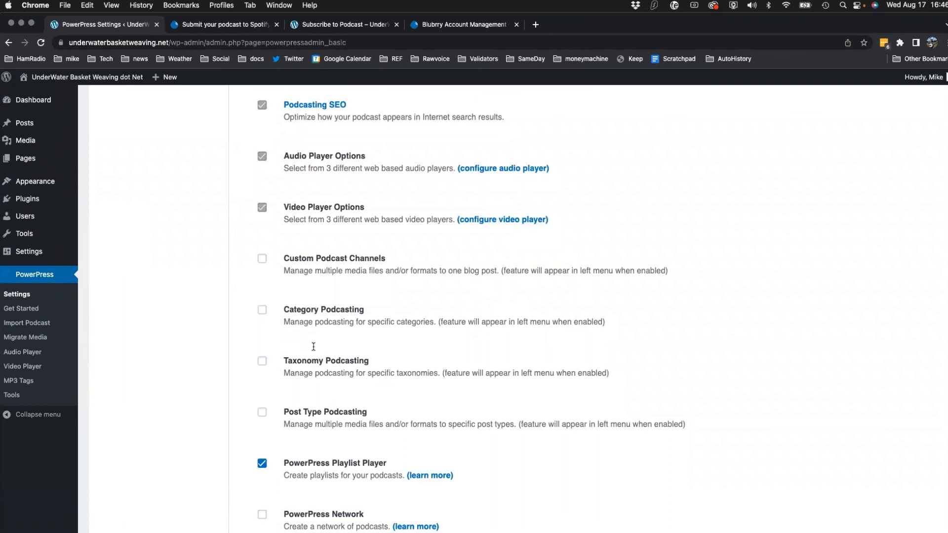
{"action": "scroll", "coordinate": [382, 322], "scroll_direction": "down", "scroll_amount": 5}
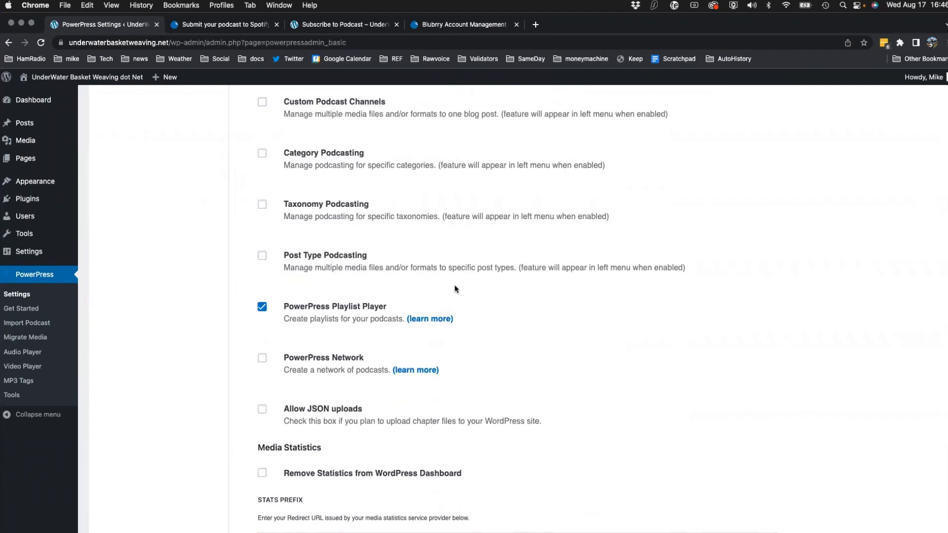
{"action": "scroll", "coordinate": [369, 254], "scroll_direction": "down", "scroll_amount": 2}
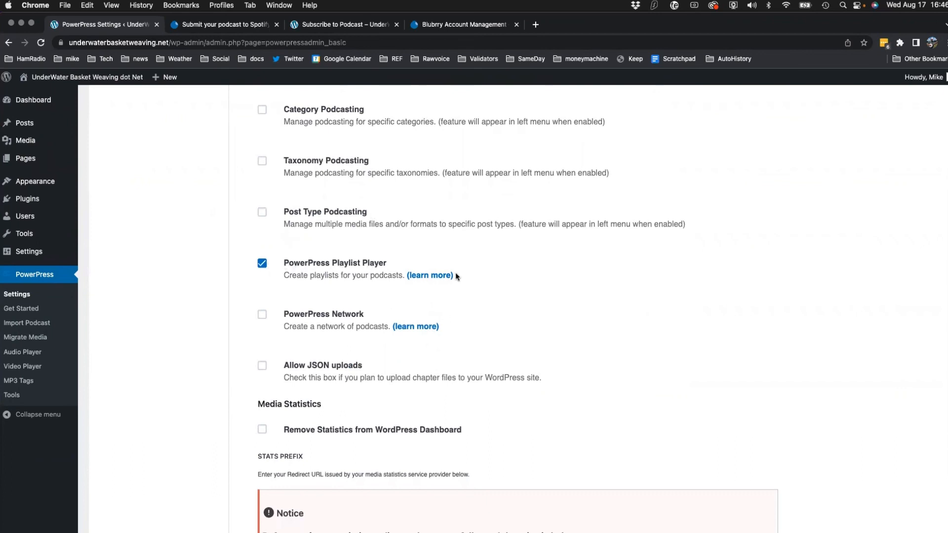
{"action": "scroll", "coordinate": [455, 271], "scroll_direction": "down", "scroll_amount": 3}
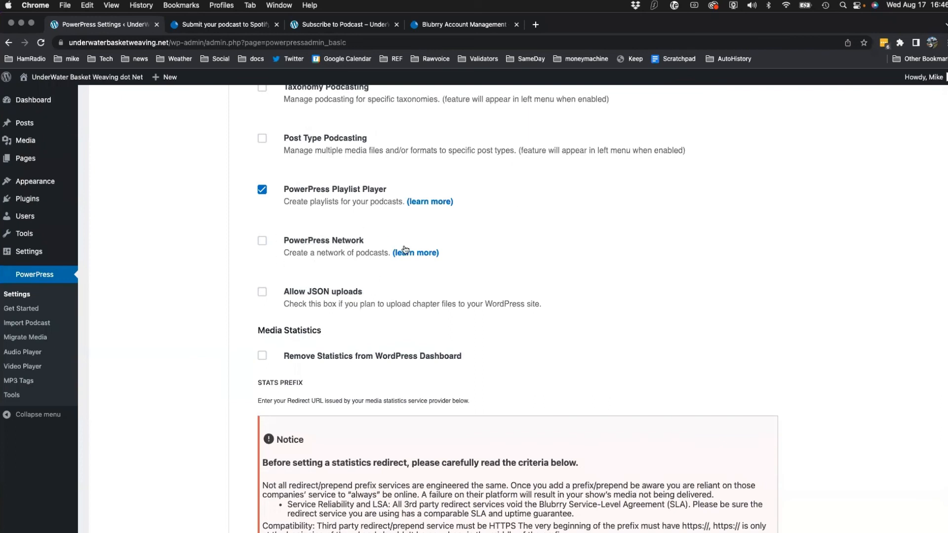
{"action": "scroll", "coordinate": [444, 248], "scroll_direction": "down", "scroll_amount": 2}
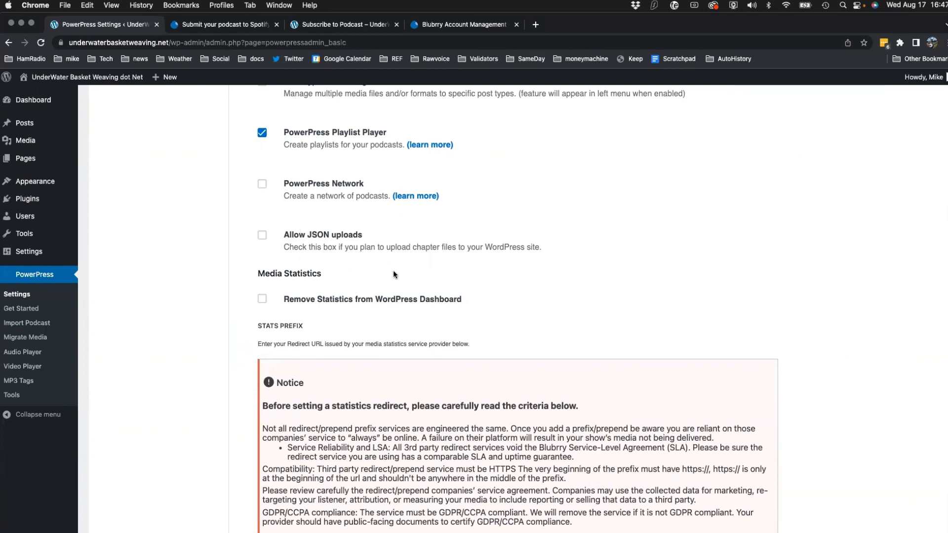
- Examine the Media Statistics section, reading the statistics redirect notice and highlighting the URL in Stats Prefix 1
{"action": "scroll", "coordinate": [390, 271], "scroll_direction": "down", "scroll_amount": 3}
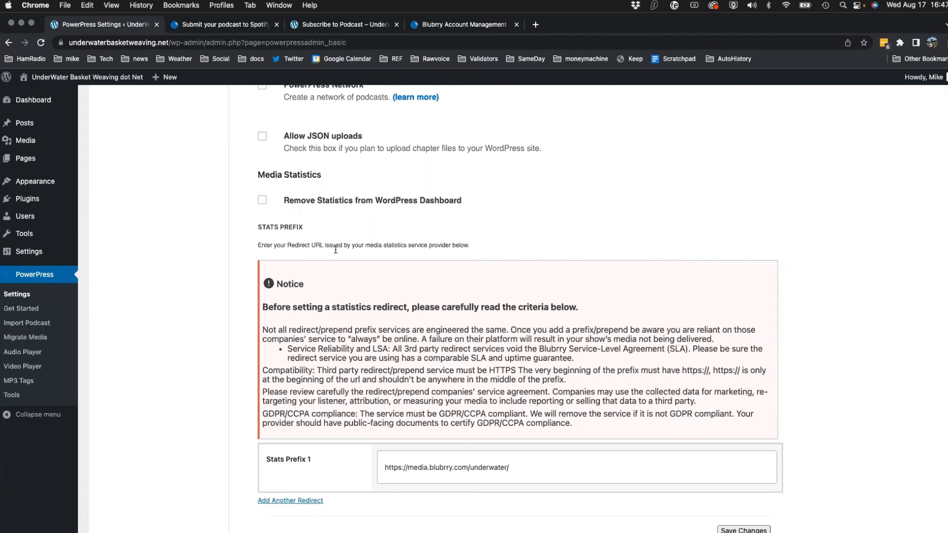
{"action": "scroll", "coordinate": [335, 249], "scroll_direction": "down", "scroll_amount": 5}
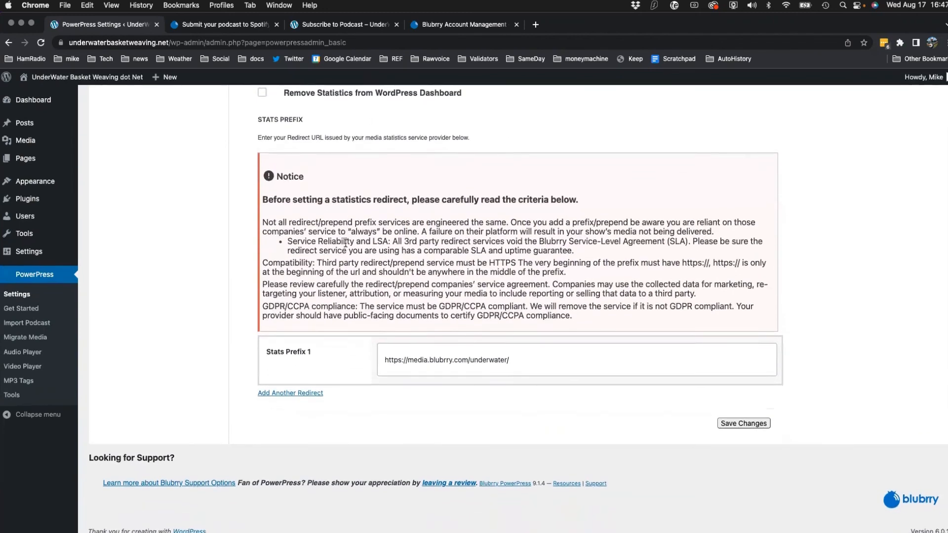
{"action": "left_click_drag", "start_coordinate": [509, 360], "coordinate": [373, 362]}
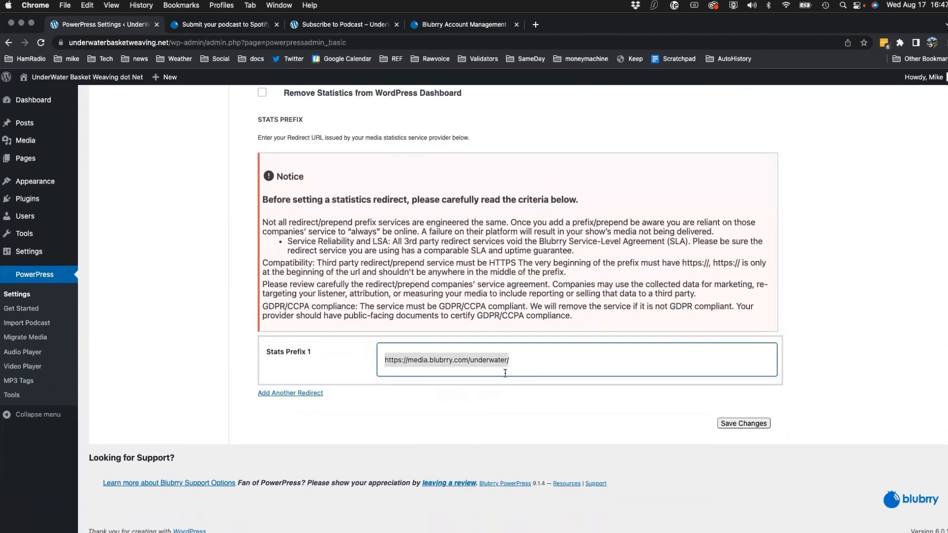
{"action": "left_click", "coordinate": [366, 405]}
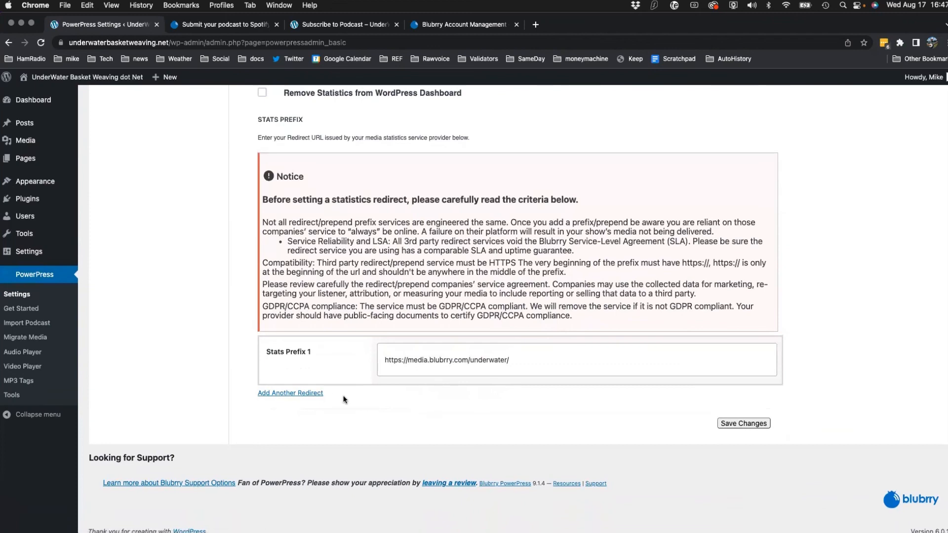
{"action": "scroll", "coordinate": [344, 399], "scroll_direction": "up", "scroll_amount": 3}
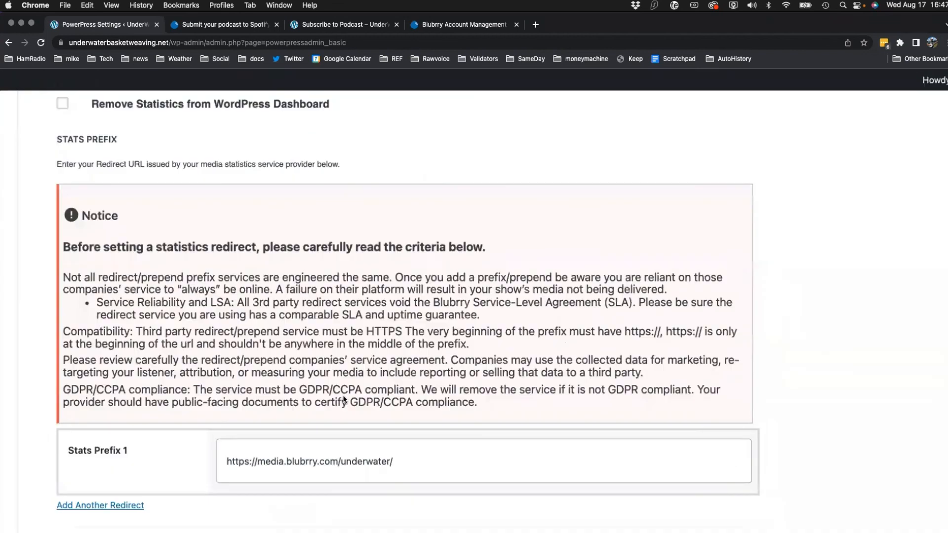
- Add another statistics redirect below Stats Prefix 1 and place the cursor in the empty Stats Prefix 2 field
{"action": "scroll", "coordinate": [344, 398], "scroll_direction": "down", "scroll_amount": 3}
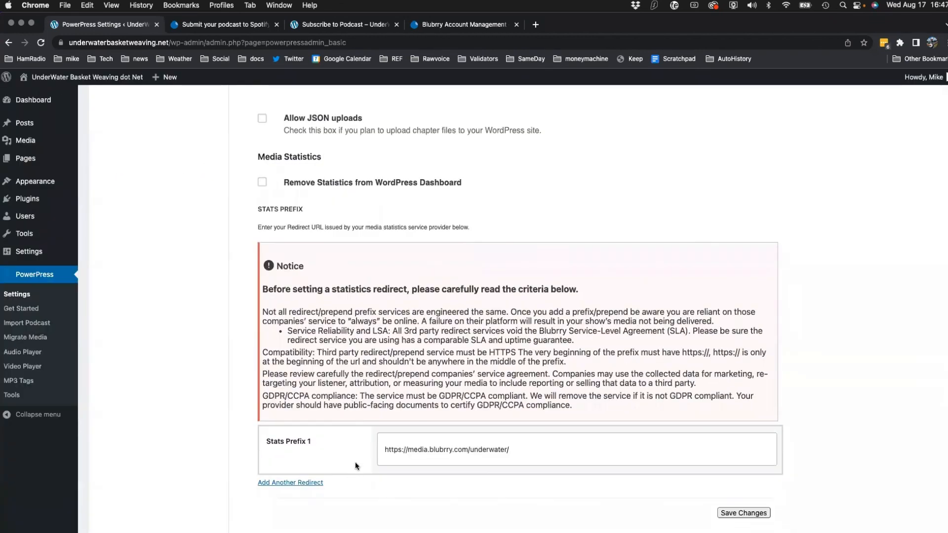
{"action": "left_click", "coordinate": [318, 483]}
{"action": "scroll", "coordinate": [428, 481], "scroll_direction": "down", "scroll_amount": 2}
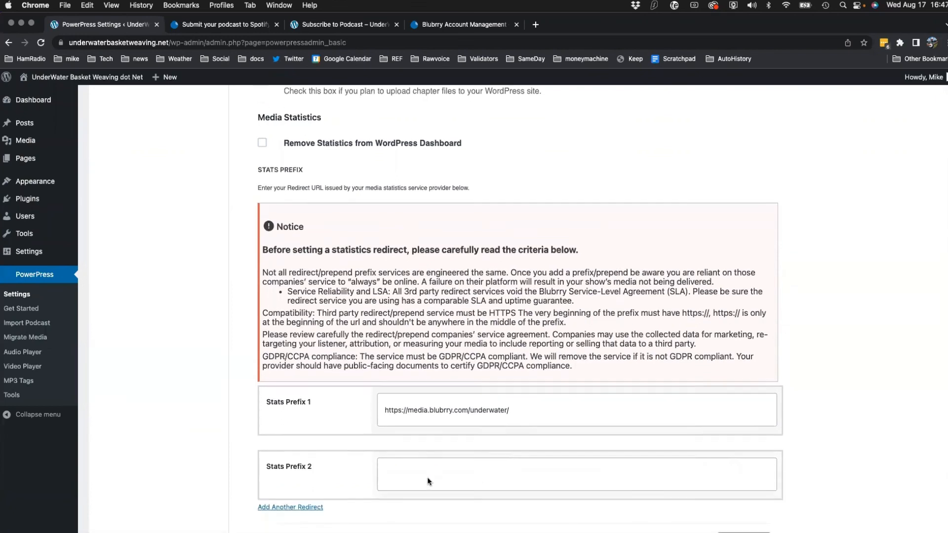
{"action": "scroll", "coordinate": [427, 477], "scroll_direction": "down", "scroll_amount": 3}
{"action": "left_click", "coordinate": [431, 371]}
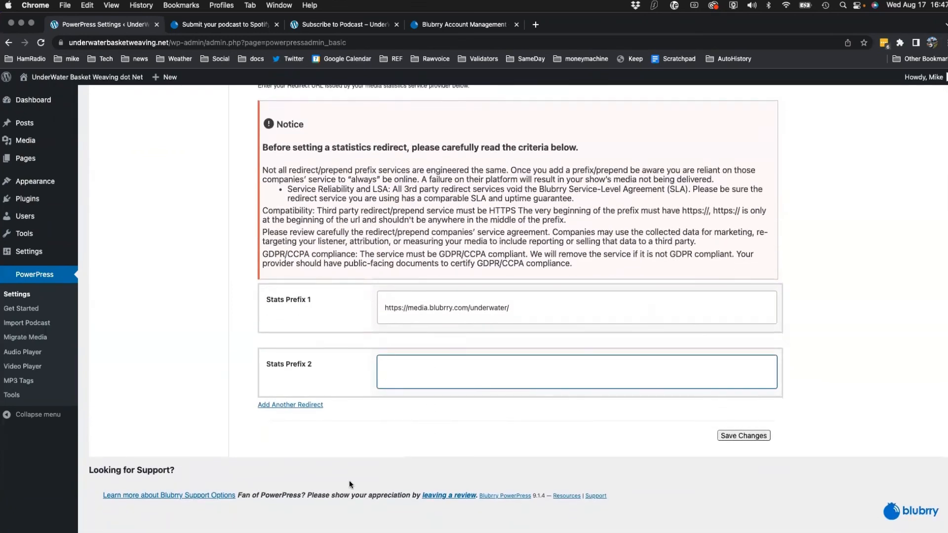
{"action": "scroll", "coordinate": [373, 193], "scroll_direction": "down", "scroll_amount": 1}
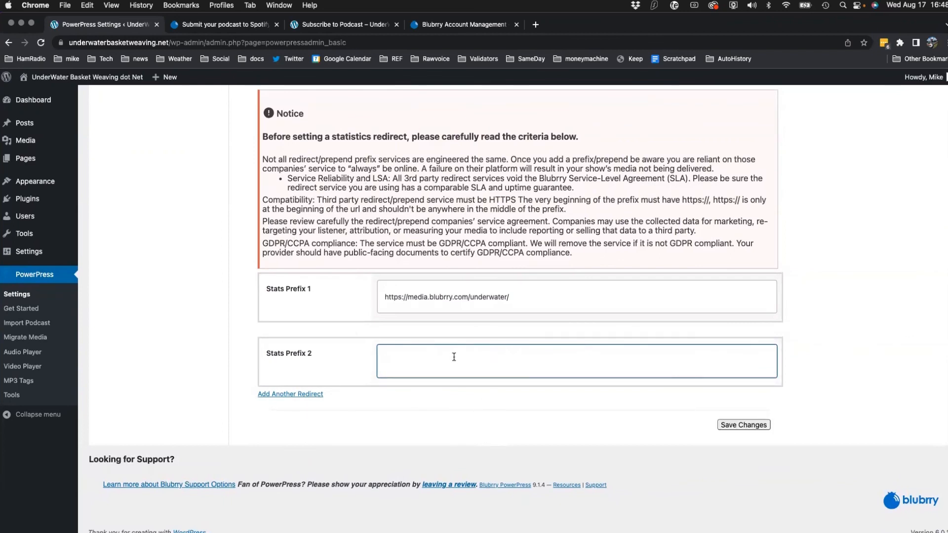
- Open the PowerPress MP3 Tags settings and enable Blubrry Hosting services to write MP3 ID3 tags to the media
{"action": "scroll", "coordinate": [473, 359], "scroll_direction": "up", "scroll_amount": 10}
{"action": "scroll", "coordinate": [474, 359], "scroll_direction": "up", "scroll_amount": 10}
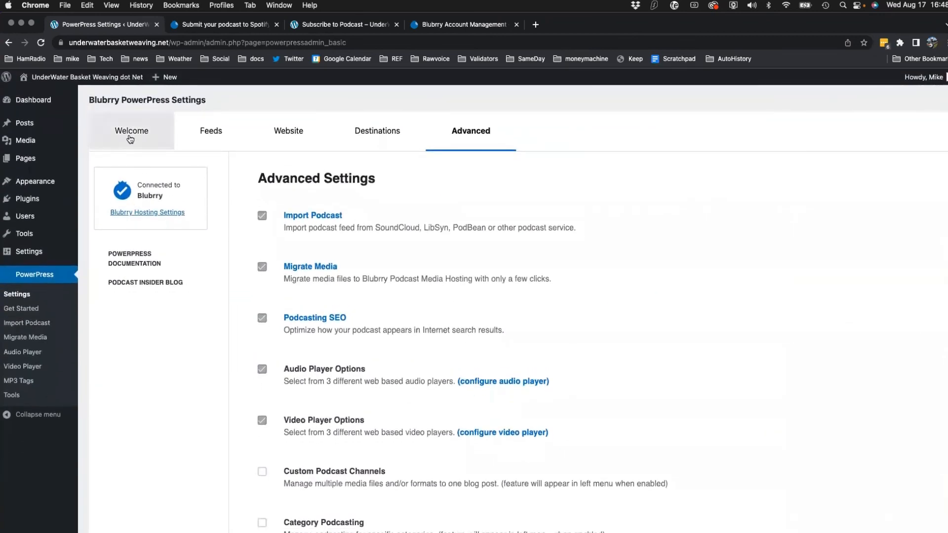
{"action": "mouse_move", "coordinate": [105, 82]}
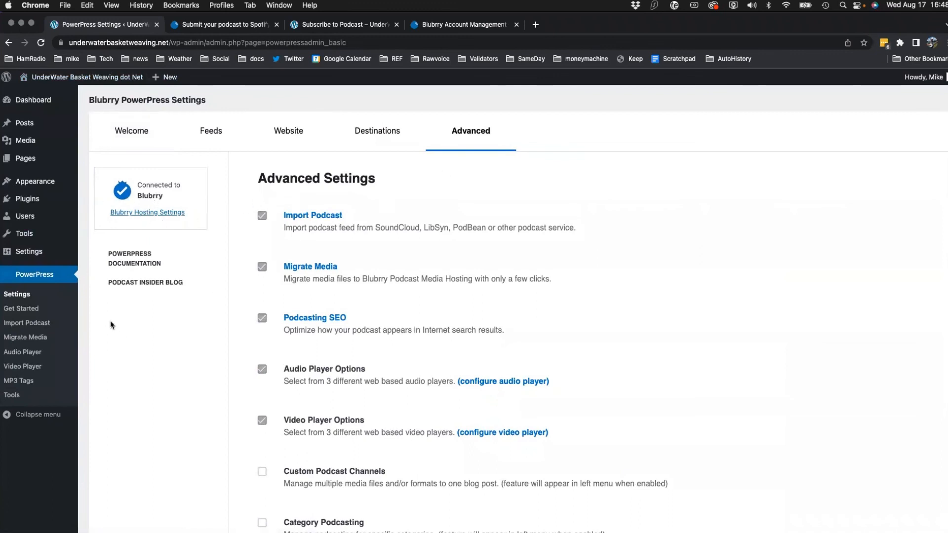
{"action": "left_click", "coordinate": [19, 381]}
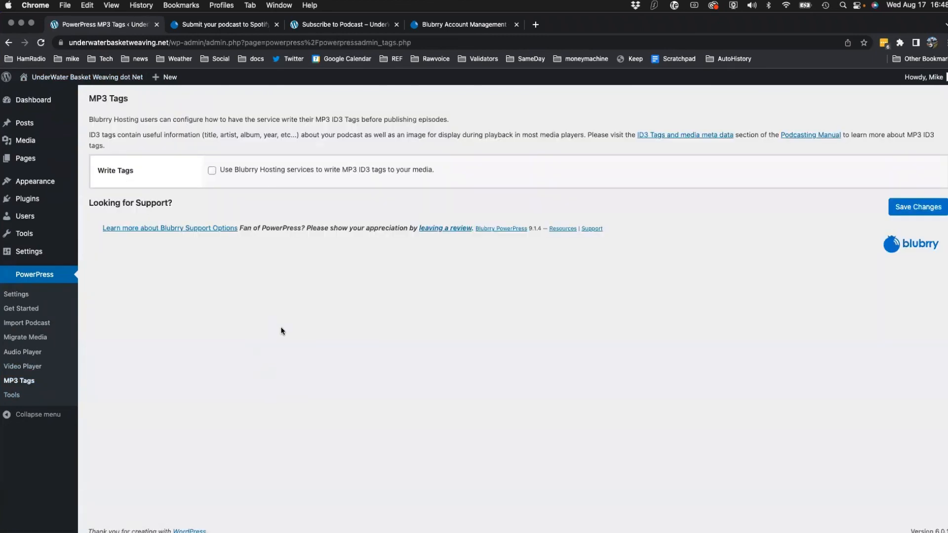
{"action": "left_click", "coordinate": [212, 171]}
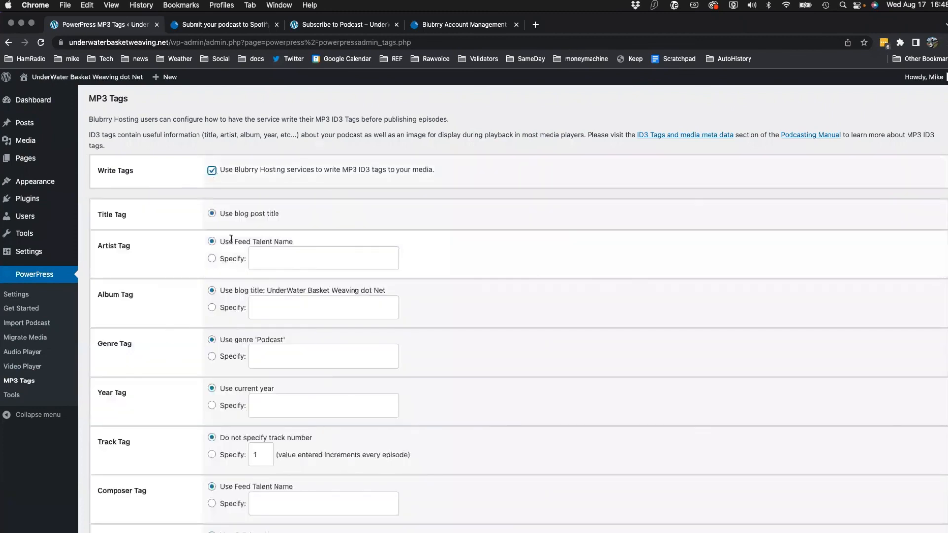
- Review the default MP3 tag options from Title to Coverart, including the coverart image URL, and save the tag settings
{"action": "scroll", "coordinate": [244, 295], "scroll_direction": "down", "scroll_amount": 3}
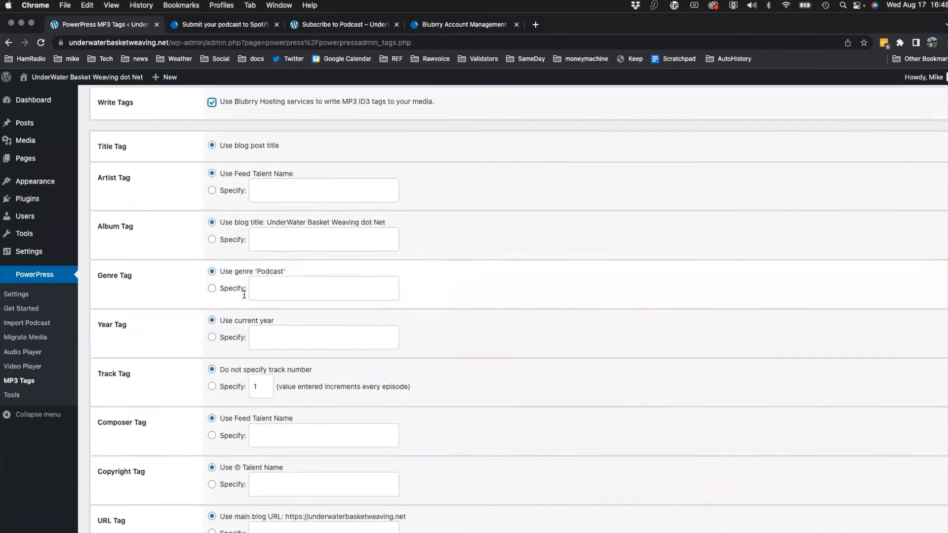
{"action": "scroll", "coordinate": [244, 295], "scroll_direction": "down", "scroll_amount": 8}
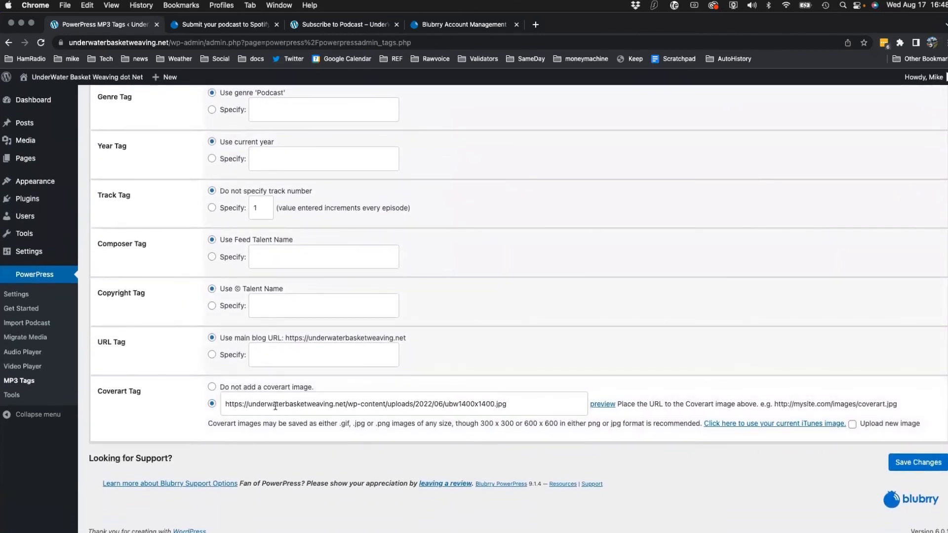
{"action": "left_click_drag", "start_coordinate": [509, 412], "coordinate": [266, 388]}
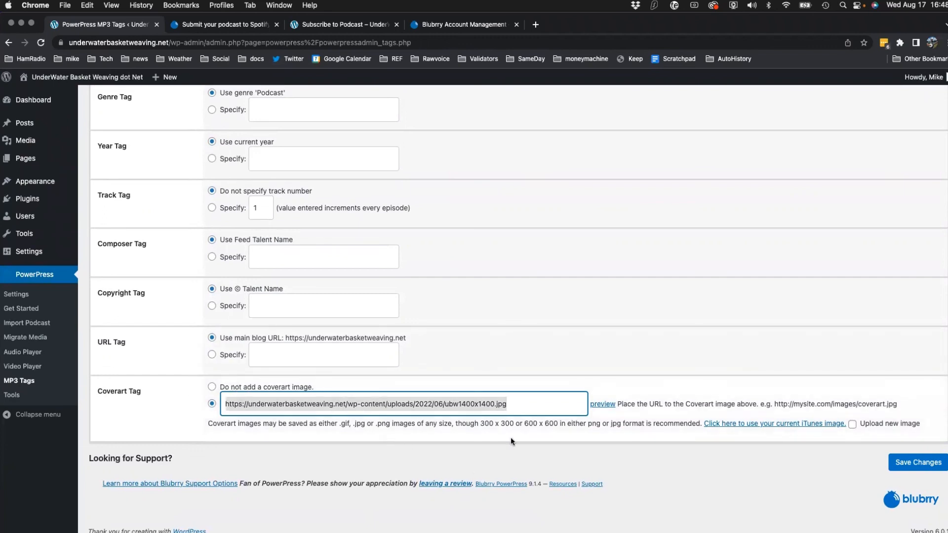
{"action": "scroll", "coordinate": [275, 367], "scroll_direction": "up", "scroll_amount": 4}
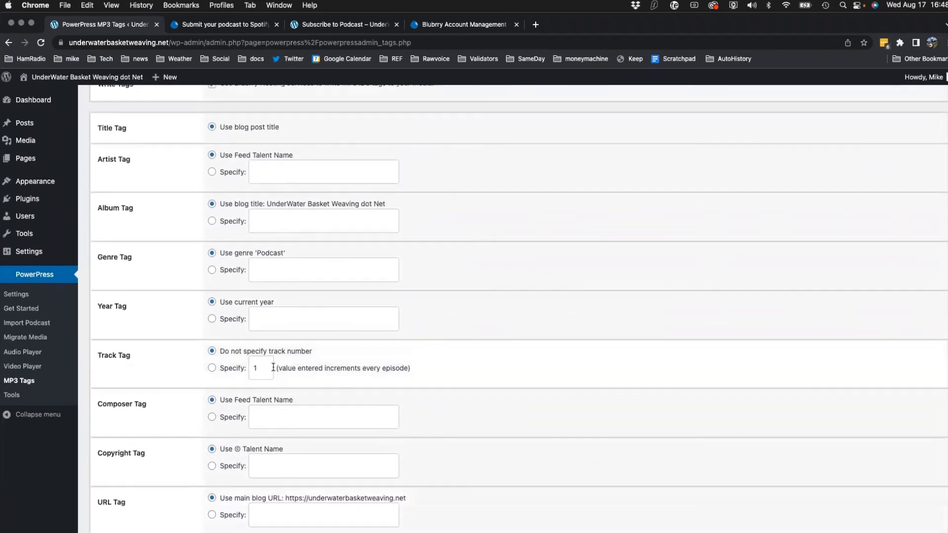
{"action": "scroll", "coordinate": [273, 367], "scroll_direction": "up", "scroll_amount": 2}
{"action": "scroll", "coordinate": [273, 366], "scroll_direction": "down", "scroll_amount": 6}
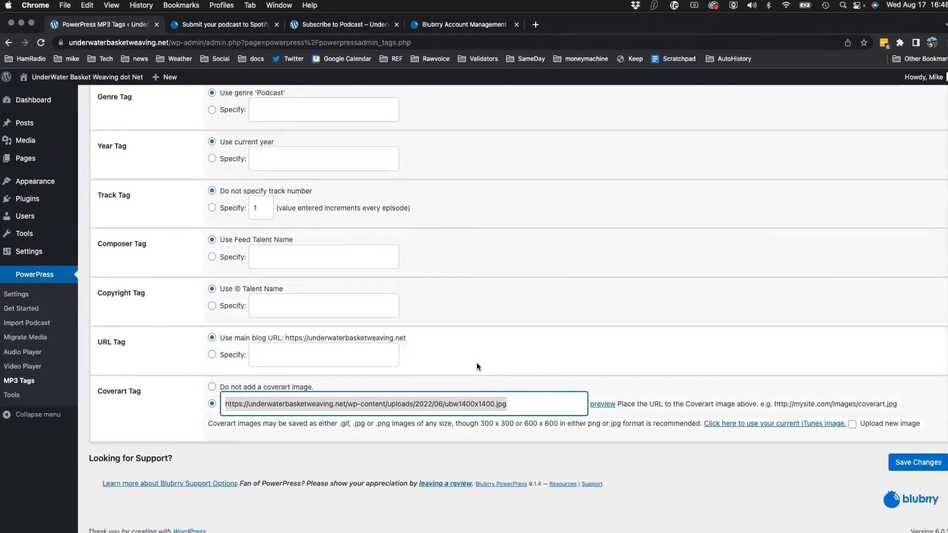
{"action": "left_click", "coordinate": [927, 464]}
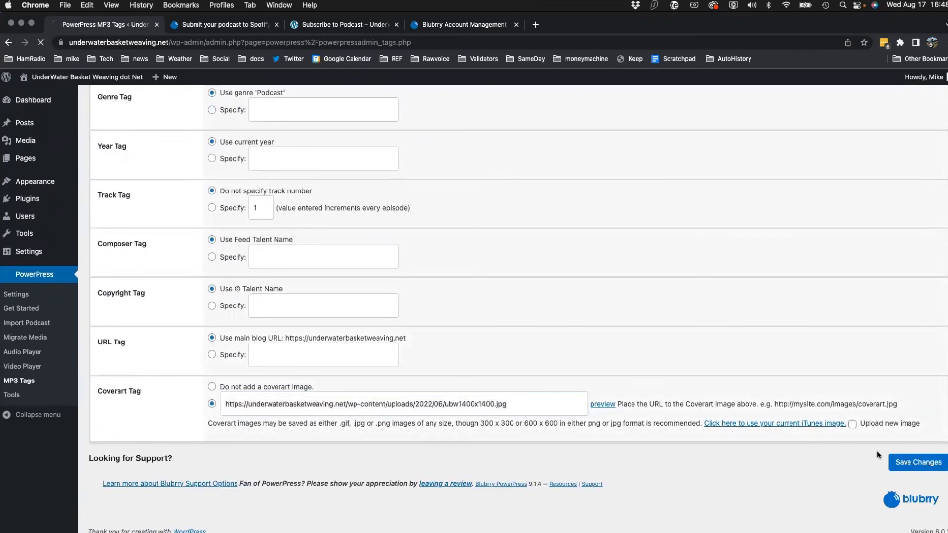